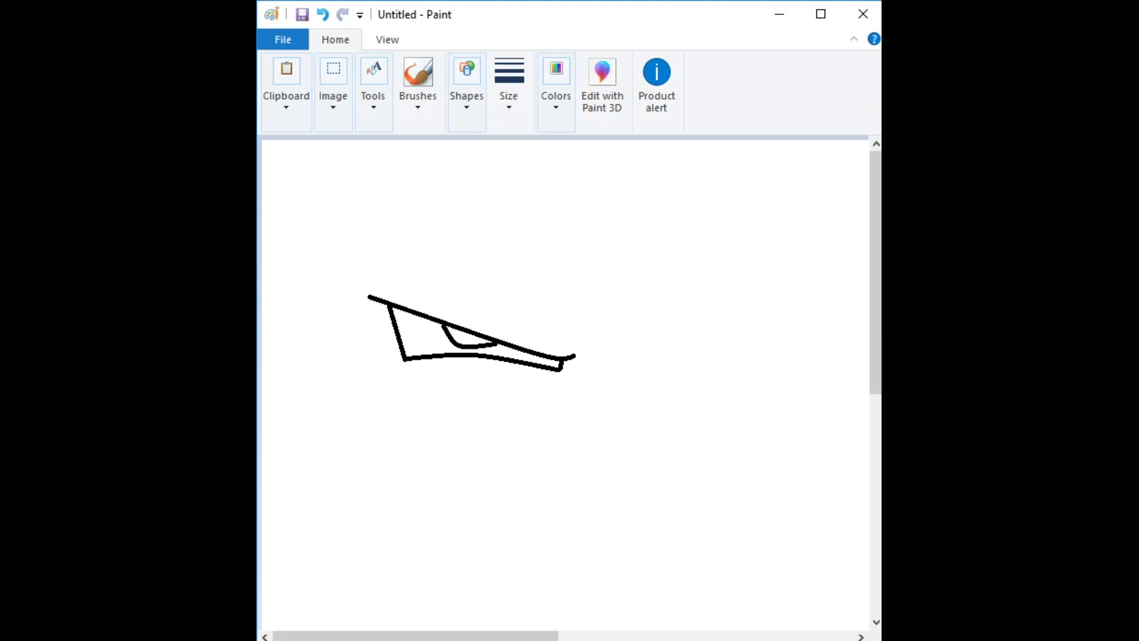
Step: Draw the left eyebrow's upper edge above the eye and close its ends
{"action": "left_click_drag", "start_coordinate": [518, 324], "coordinate": [575, 349]}
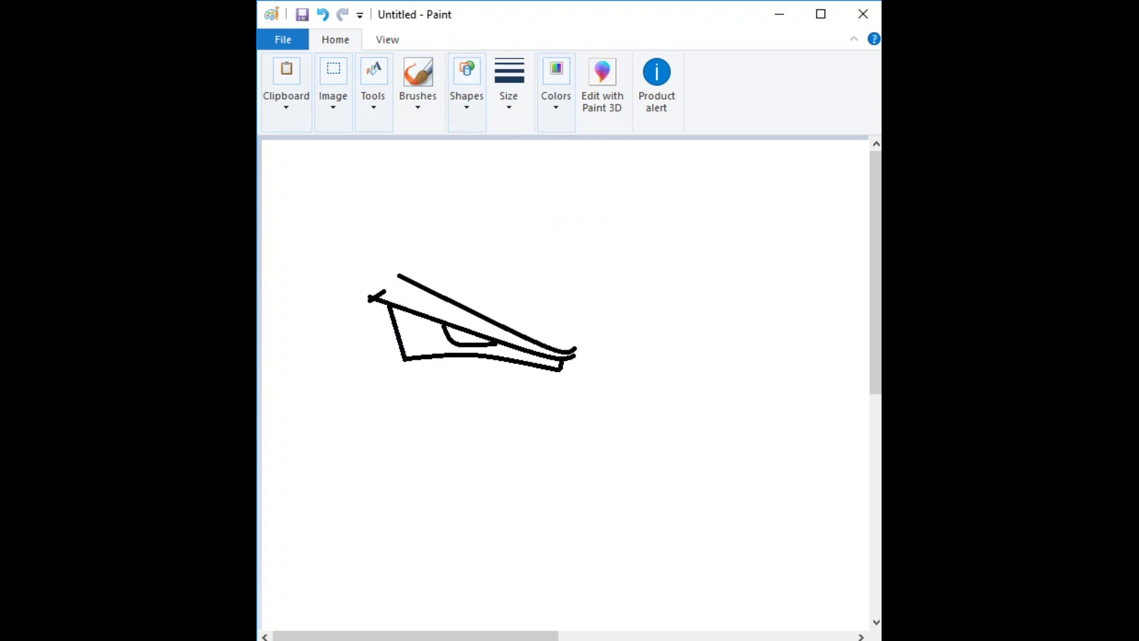
{"action": "left_click", "coordinate": [508, 95]}
Step: Paste a copy of the left eye and eyebrow, flip it horizontally and place it level as the right eye
{"action": "left_click", "coordinate": [333, 95]}
{"action": "key", "text": "ctrl+v"}
{"action": "left_click", "coordinate": [333, 95]}
{"action": "left_click", "coordinate": [395, 187]}
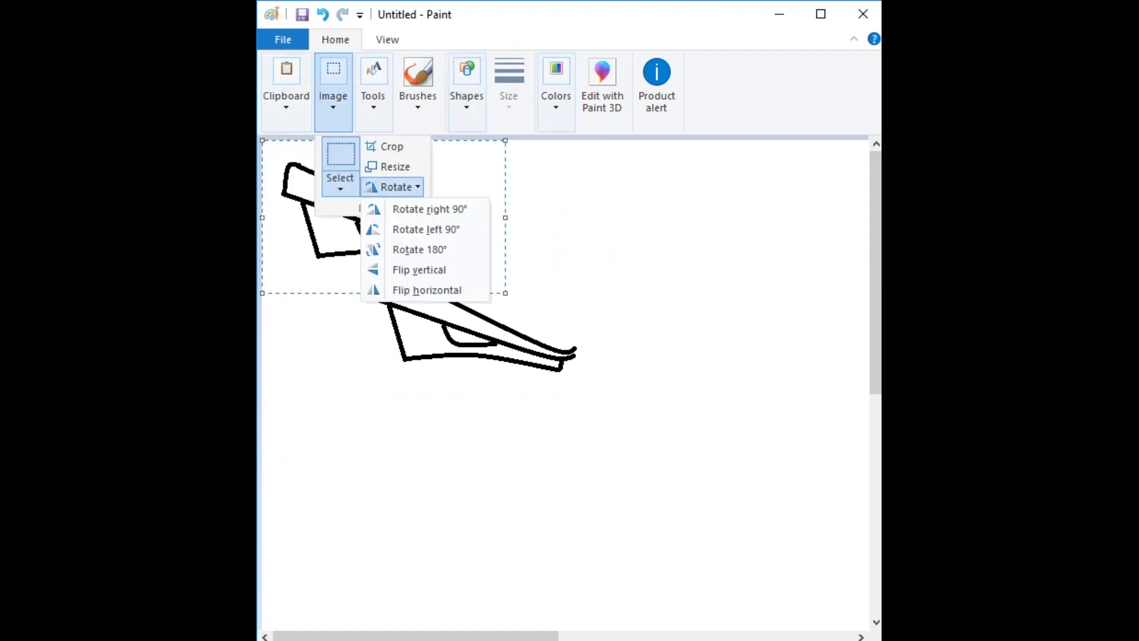
{"action": "left_click", "coordinate": [419, 269]}
{"action": "left_click", "coordinate": [373, 95]}
{"action": "left_click", "coordinate": [333, 95]}
{"action": "left_click", "coordinate": [395, 186]}
{"action": "left_click", "coordinate": [426, 290]}
{"action": "left_click_drag", "start_coordinate": [380, 214], "coordinate": [725, 320]}
Step: Draw the nose below the eyes with a vertical bridge line, a slanted nostril and a curved base
{"action": "left_click", "coordinate": [417, 71]}
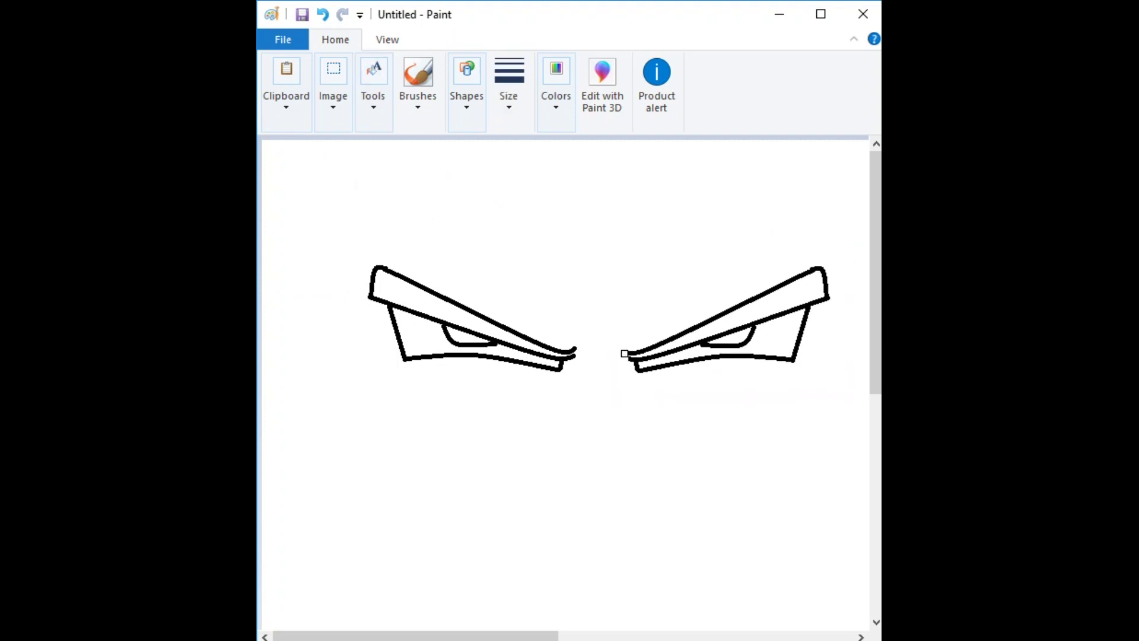
{"action": "left_click", "coordinate": [467, 95]}
{"action": "left_click", "coordinate": [485, 147]}
{"action": "left_click_drag", "start_coordinate": [591, 409], "coordinate": [592, 481]}
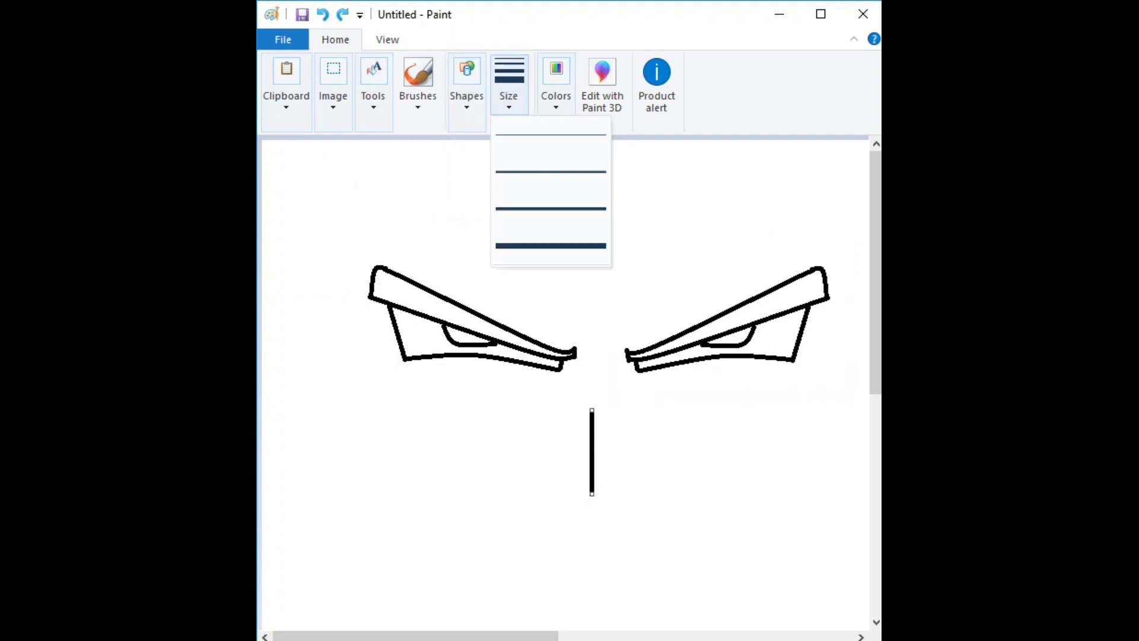
{"action": "left_click", "coordinate": [467, 95]}
{"action": "left_click", "coordinate": [482, 148]}
{"action": "left_click_drag", "start_coordinate": [562, 497], "coordinate": [625, 512]}
{"action": "left_click", "coordinate": [466, 95]}
{"action": "left_click", "coordinate": [468, 148]}
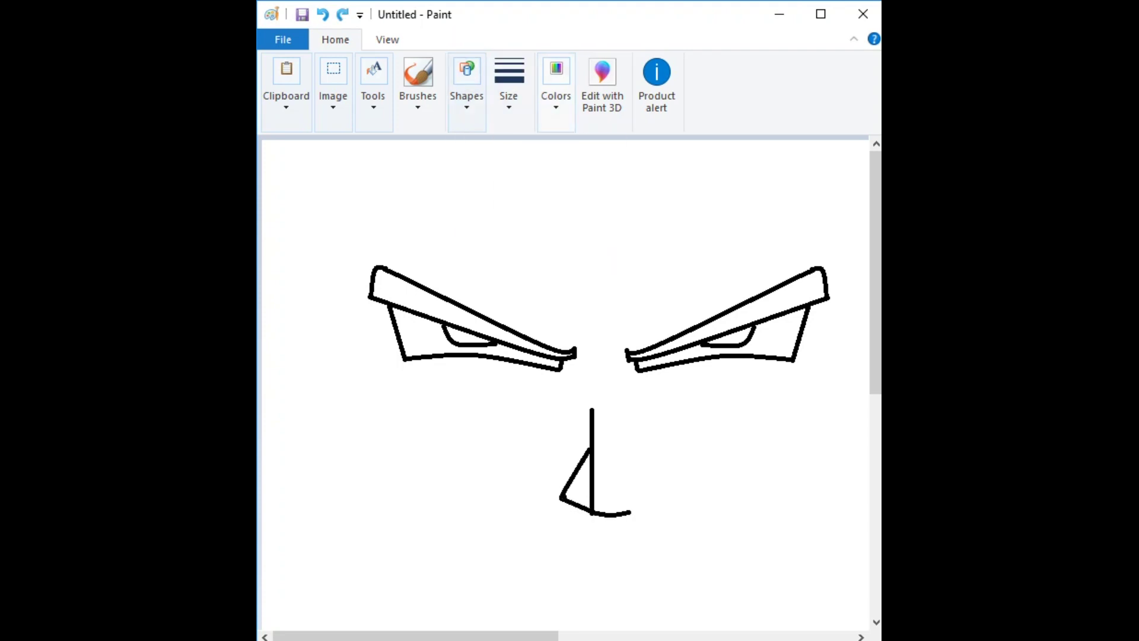
Step: Draw the upper and lower lips as two angled lines beneath the nose
{"action": "left_click", "coordinate": [467, 95]}
{"action": "left_click", "coordinate": [483, 147]}
{"action": "left_click_drag", "start_coordinate": [509, 568], "coordinate": [644, 547]}
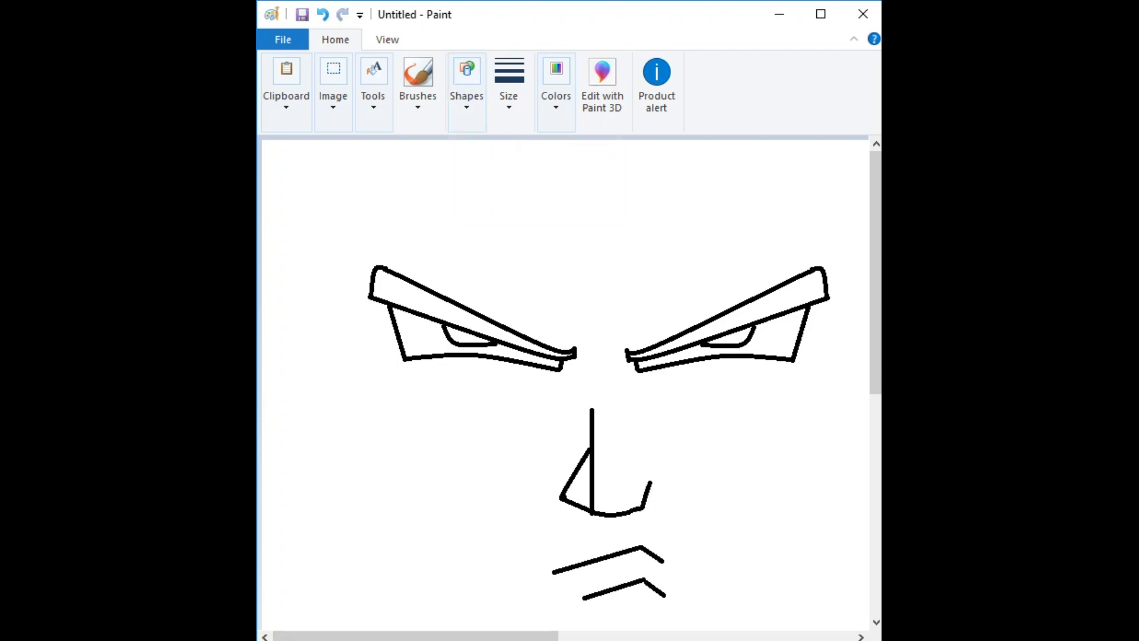
Step: Fill the closed lower lip with black and scale down the whole face drawing
{"action": "left_click", "coordinate": [373, 95]}
{"action": "left_click", "coordinate": [391, 153]}
{"action": "left_click", "coordinate": [629, 590]}
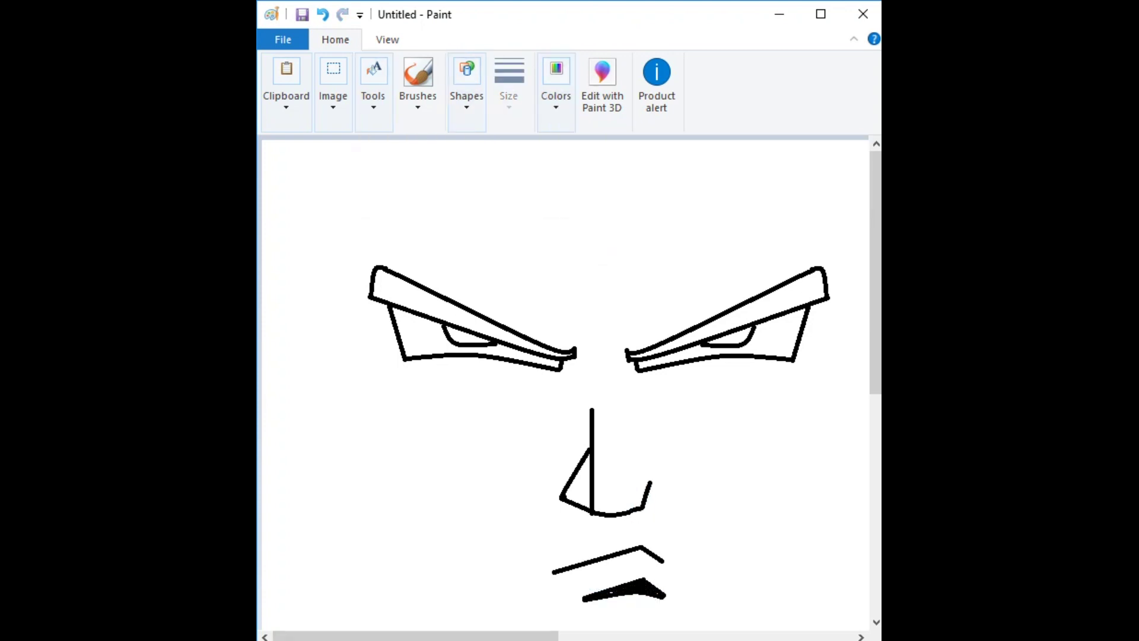
{"action": "key", "text": "ctrl+z"}
{"action": "key", "text": "ctrl+a"}
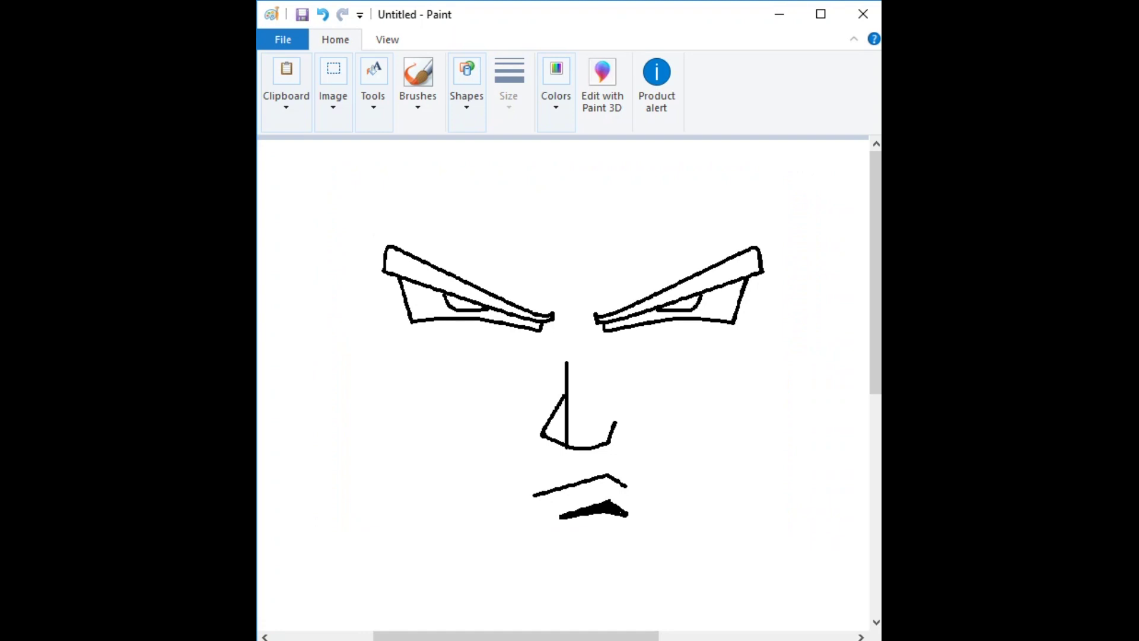
Step: Draw a straight line slanting inward beside the right eye as the right side of the face
{"action": "left_click_drag", "start_coordinate": [828, 285], "coordinate": [755, 475]}
{"action": "key", "text": "ctrl+z"}
{"action": "left_click_drag", "start_coordinate": [808, 250], "coordinate": [736, 502]}
Step: Try to reuse a rotated copy of the right face line as the left side of the face
{"action": "left_click", "coordinate": [334, 94]}
{"action": "left_click", "coordinate": [332, 172]}
{"action": "left_click_drag", "start_coordinate": [822, 237], "coordinate": [818, 243]}
{"action": "key", "text": "ctrl+c"}
{"action": "key", "text": "ctrl+v"}
{"action": "left_click_drag", "start_coordinate": [344, 284], "coordinate": [347, 408]}
{"action": "left_click", "coordinate": [333, 95]}
{"action": "left_click", "coordinate": [386, 202]}
{"action": "left_click", "coordinate": [415, 249]}
{"action": "key", "text": "ctrl+z"}
{"action": "key", "text": "ctrl+z"}
{"action": "key", "text": "ctrl+z"}
{"action": "key", "text": "ctrl+z"}
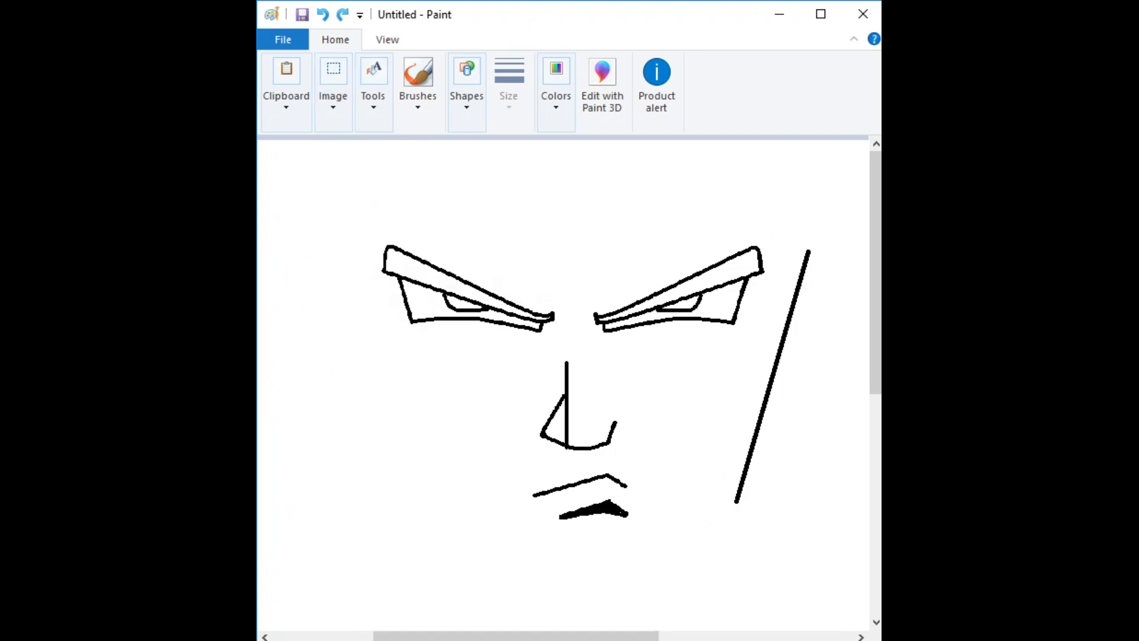
Step: Draw the left side of the face and join both sides with an angular jaw and a flat chin
{"action": "left_click_drag", "start_coordinate": [776, 435], "coordinate": [821, 240]}
{"action": "left_click_drag", "start_coordinate": [771, 373], "coordinate": [763, 374]}
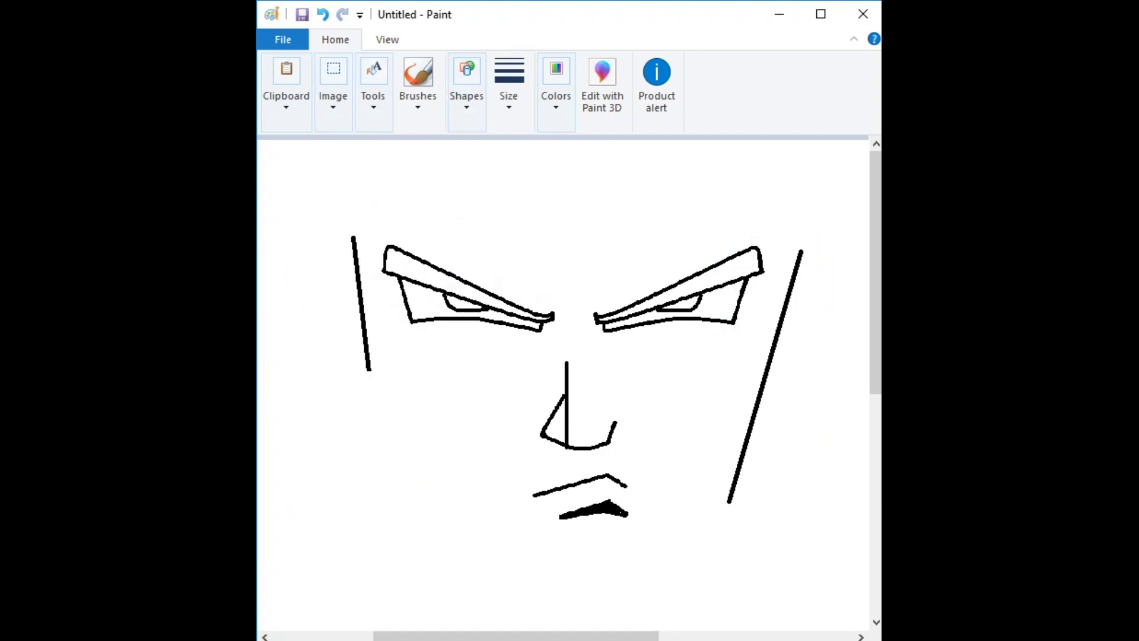
{"action": "left_click_drag", "start_coordinate": [334, 240], "coordinate": [457, 471]}
{"action": "scroll", "coordinate": [564, 386], "scroll_direction": "down", "scroll_amount": 2}
{"action": "key", "text": "ctrl+z"}
{"action": "left_click", "coordinate": [466, 95]}
{"action": "left_click", "coordinate": [483, 148]}
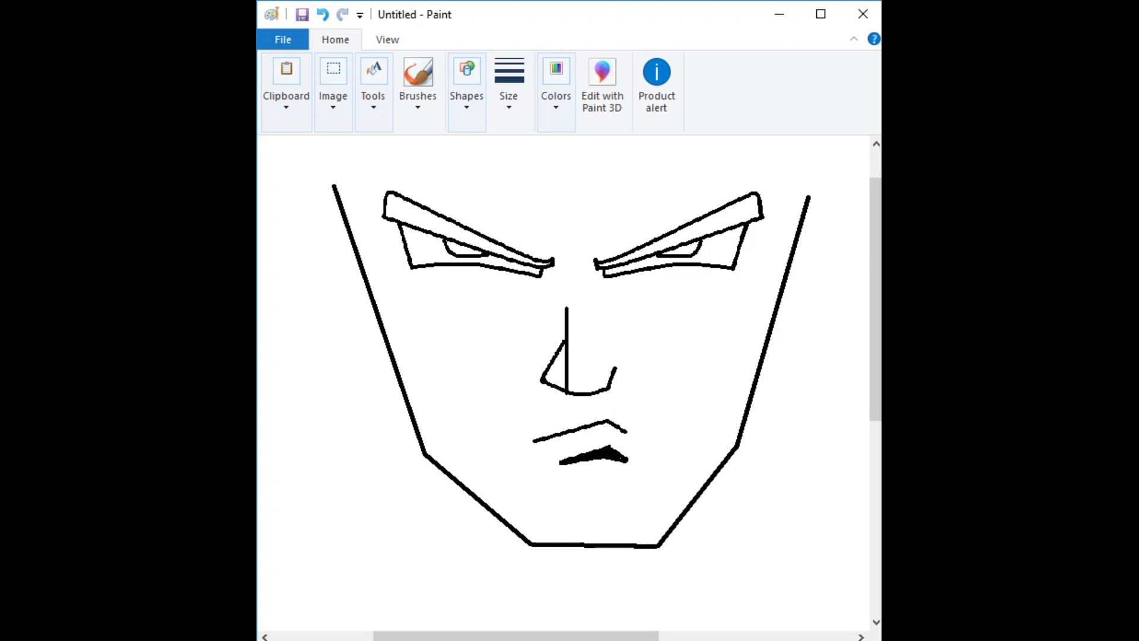
Step: Draw the neck's two side lines down from the jaw and a short outward-slanting line at the foot of each
{"action": "scroll", "coordinate": [564, 385], "scroll_direction": "down", "scroll_amount": 2}
{"action": "left_click_drag", "start_coordinate": [760, 299], "coordinate": [768, 547]}
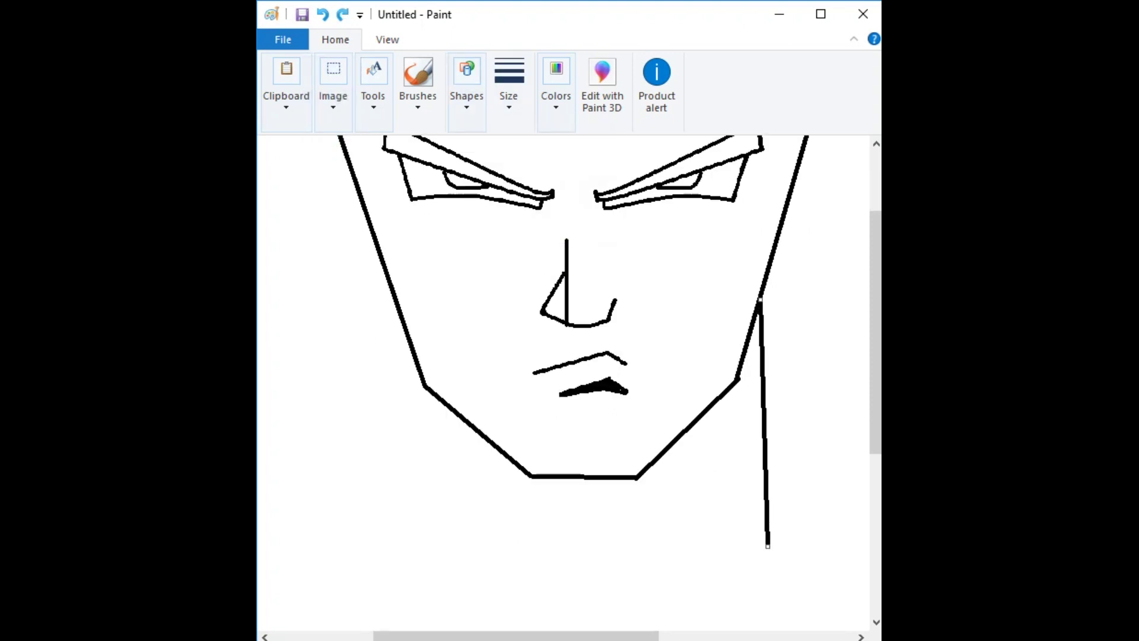
{"action": "left_click_drag", "start_coordinate": [394, 306], "coordinate": [391, 543]}
{"action": "left_click", "coordinate": [508, 95]}
{"action": "left_click", "coordinate": [522, 243]}
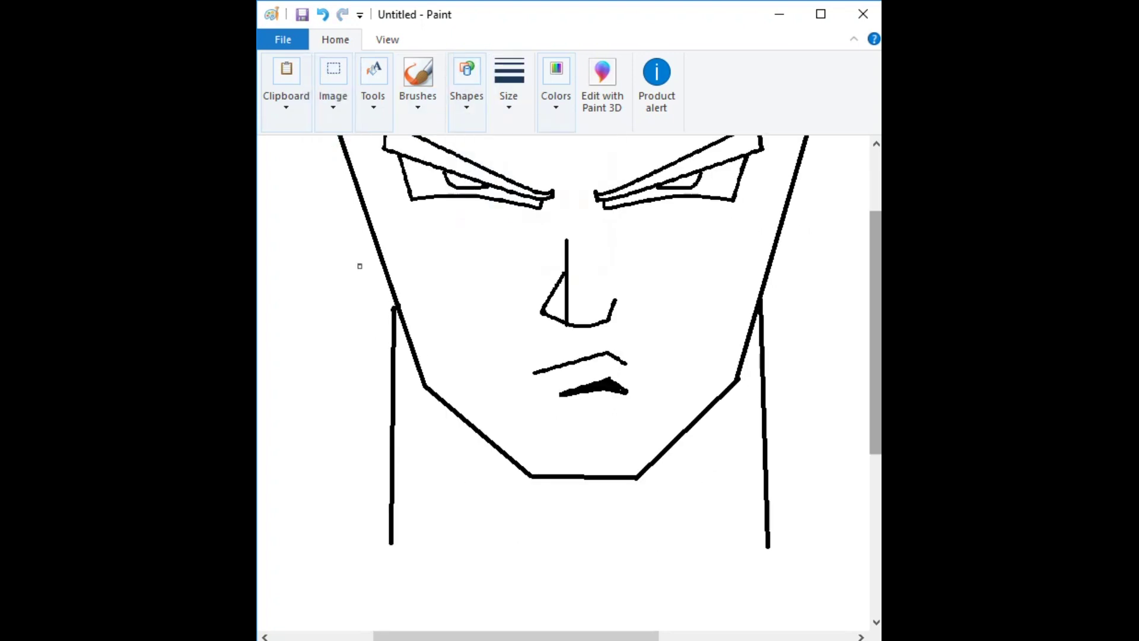
{"action": "scroll", "coordinate": [356, 261], "scroll_direction": "down", "scroll_amount": 3}
{"action": "left_click_drag", "start_coordinate": [393, 432], "coordinate": [331, 469]}
{"action": "left_click_drag", "start_coordinate": [767, 436], "coordinate": [830, 475]}
{"action": "scroll", "coordinate": [570, 385], "scroll_direction": "down", "scroll_amount": 1}
{"action": "left_click", "coordinate": [333, 95]}
{"action": "left_click", "coordinate": [407, 229]}
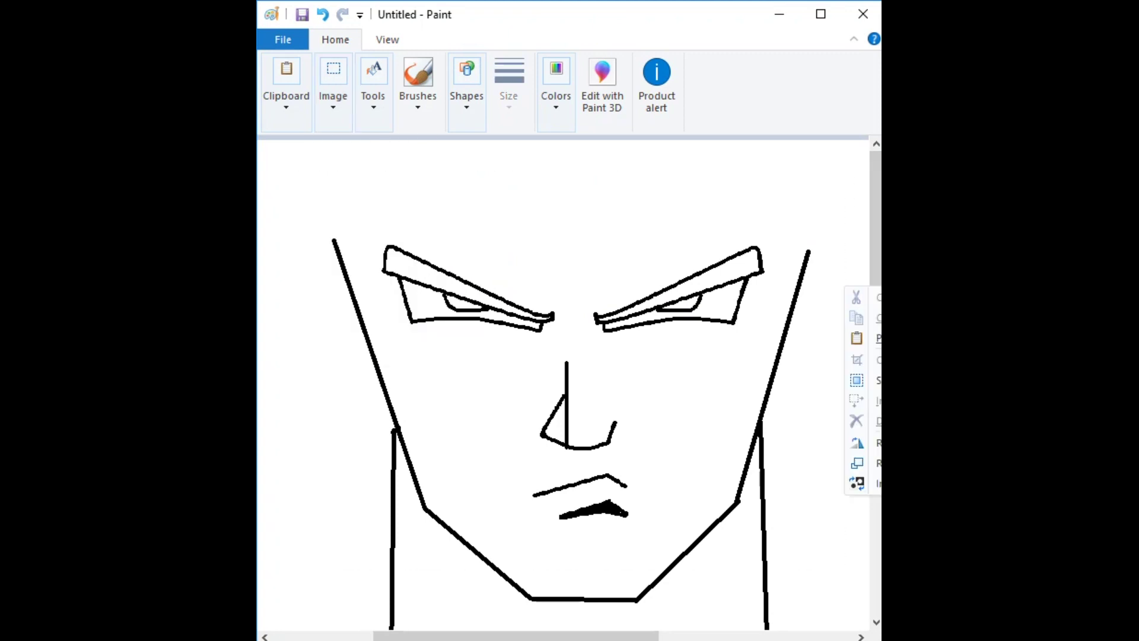
{"action": "scroll", "coordinate": [569, 386], "scroll_direction": "down", "scroll_amount": 1}
{"action": "scroll", "coordinate": [569, 385], "scroll_direction": "up", "scroll_amount": 1}
{"action": "scroll", "coordinate": [569, 386], "scroll_direction": "down", "scroll_amount": 3}
{"action": "scroll", "coordinate": [569, 386], "scroll_direction": "up", "scroll_amount": 1}
Step: Draw curved shoulder lines sloping outward from both sides of the neck
{"action": "left_click_drag", "start_coordinate": [623, 412], "coordinate": [333, 521]}
{"action": "key", "text": "ctrl+z"}
{"action": "scroll", "coordinate": [563, 385], "scroll_direction": "right", "scroll_amount": 5}
{"action": "mouse_move", "coordinate": [510, 399]}
{"action": "left_mouse_down"}
{"action": "mouse_move", "coordinate": [811, 526]}
{"action": "mouse_move", "coordinate": [809, 427]}
{"action": "left_mouse_up"}
{"action": "scroll", "coordinate": [563, 386], "scroll_direction": "left", "scroll_amount": 4}
Step: Draw the neck muscles as long lines converging from under the jaw, with shorter lines beside them
{"action": "scroll", "coordinate": [569, 386], "scroll_direction": "down", "scroll_amount": 1}
{"action": "left_click_drag", "start_coordinate": [723, 337], "coordinate": [650, 523]}
{"action": "left_click_drag", "start_coordinate": [493, 331], "coordinate": [602, 534]}
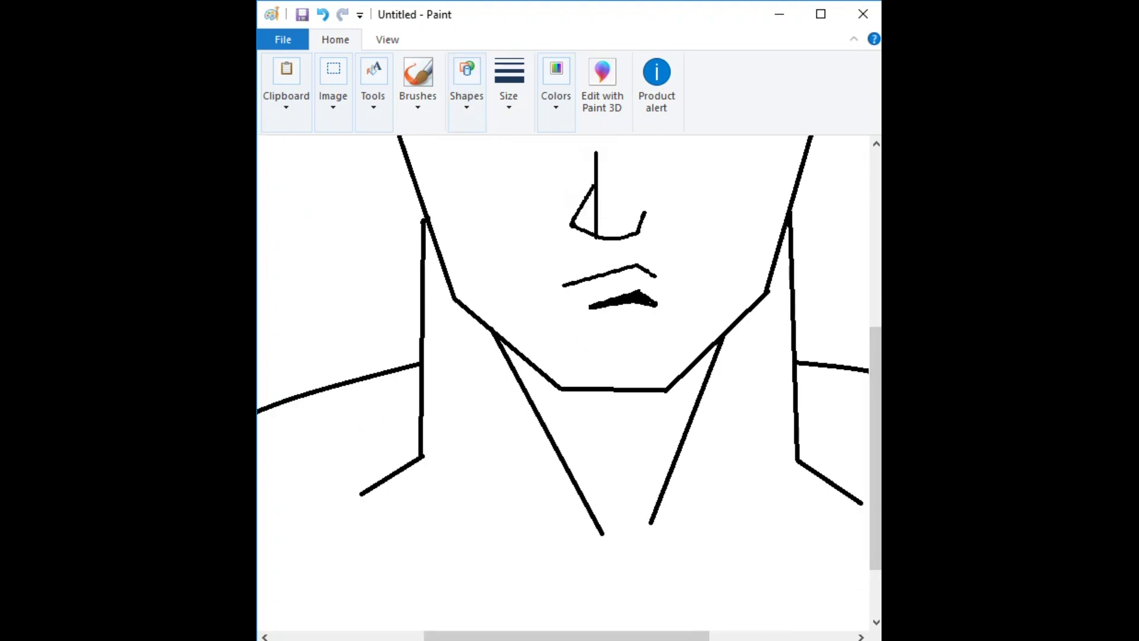
{"action": "left_click_drag", "start_coordinate": [475, 401], "coordinate": [551, 544]}
{"action": "left_click", "coordinate": [466, 95]}
{"action": "key", "text": "Escape"}
Step: Draw a small curved clothing fold wrapping over the left shoulder line
{"action": "scroll", "coordinate": [563, 385], "scroll_direction": "left", "scroll_amount": 4}
{"action": "left_click_drag", "start_coordinate": [362, 407], "coordinate": [419, 401]}
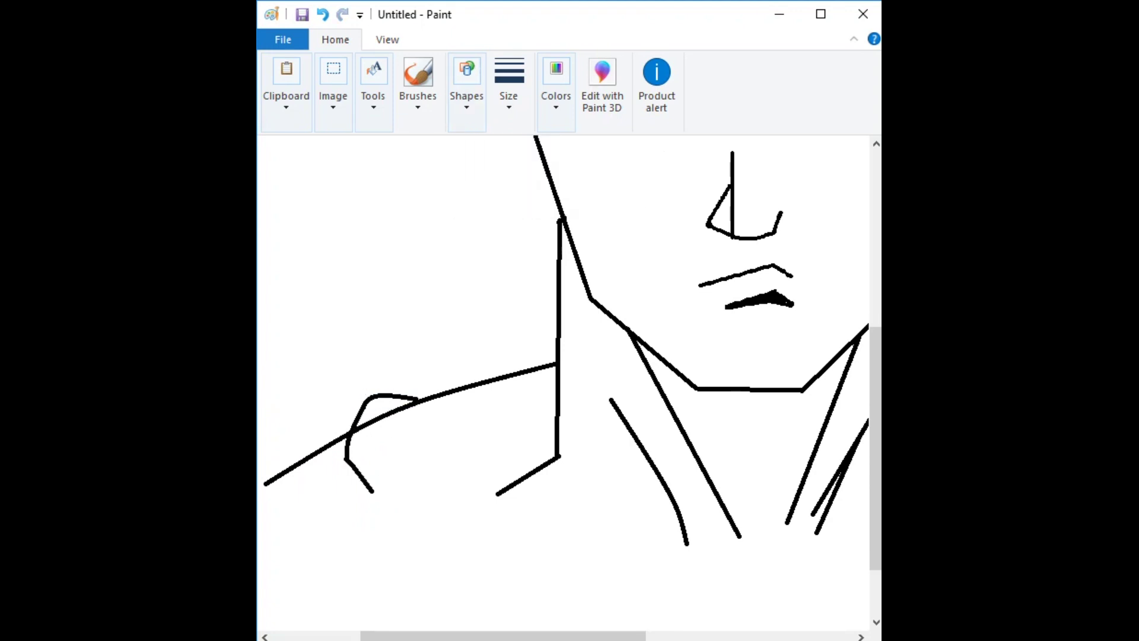
{"action": "key", "text": "ctrl+z"}
Step: Draw the left half of the garment neckline as a long curve from the shoulder fold to the lower middle of the chest
{"action": "left_click_drag", "start_coordinate": [368, 490], "coordinate": [593, 617]}
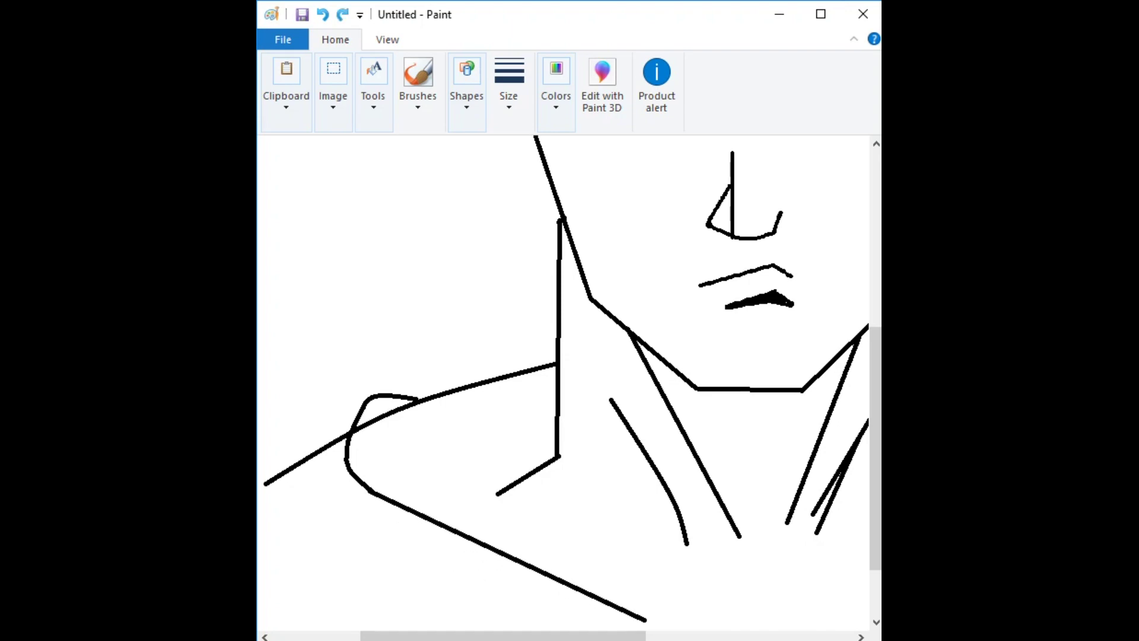
{"action": "scroll", "coordinate": [563, 385], "scroll_direction": "down", "scroll_amount": 2}
{"action": "key", "text": "ctrl+z"}
{"action": "left_click_drag", "start_coordinate": [320, 401], "coordinate": [692, 606]}
{"action": "left_click_drag", "start_coordinate": [506, 504], "coordinate": [428, 611]}
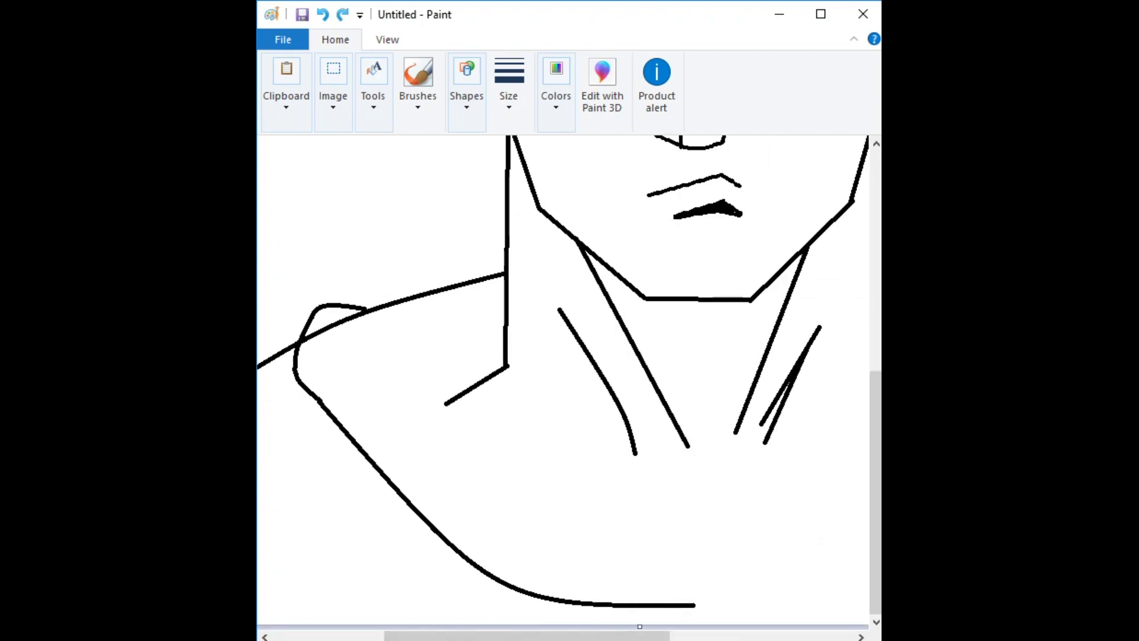
{"action": "scroll", "coordinate": [563, 386], "scroll_direction": "right", "scroll_amount": 5}
{"action": "scroll", "coordinate": [563, 379], "scroll_direction": "left", "scroll_amount": 5}
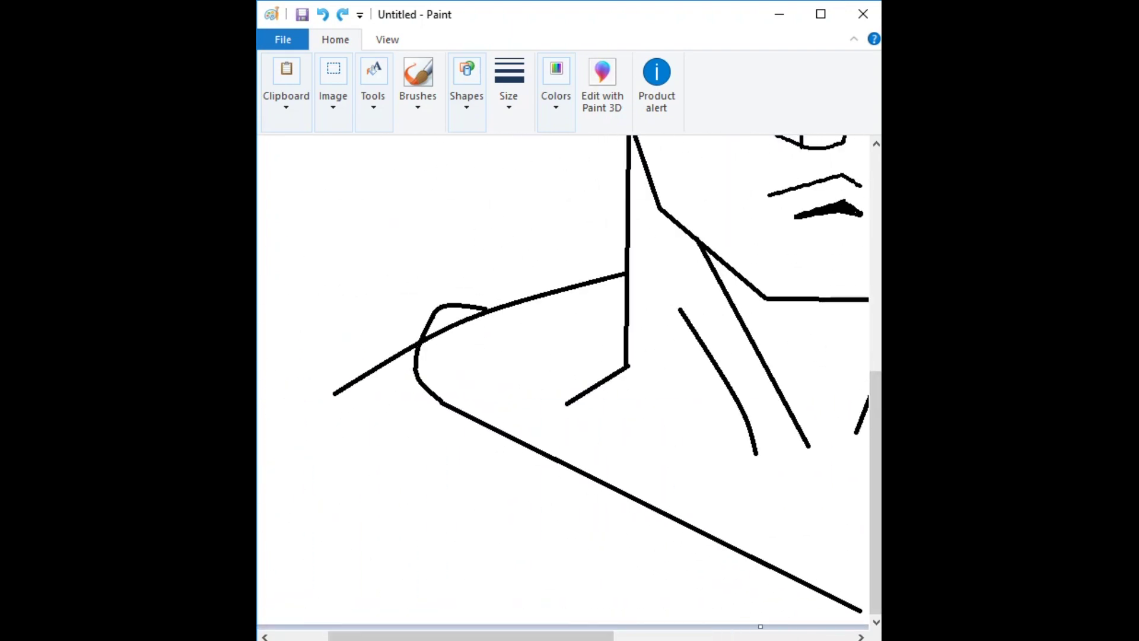
{"action": "scroll", "coordinate": [564, 380], "scroll_direction": "right", "scroll_amount": 4}
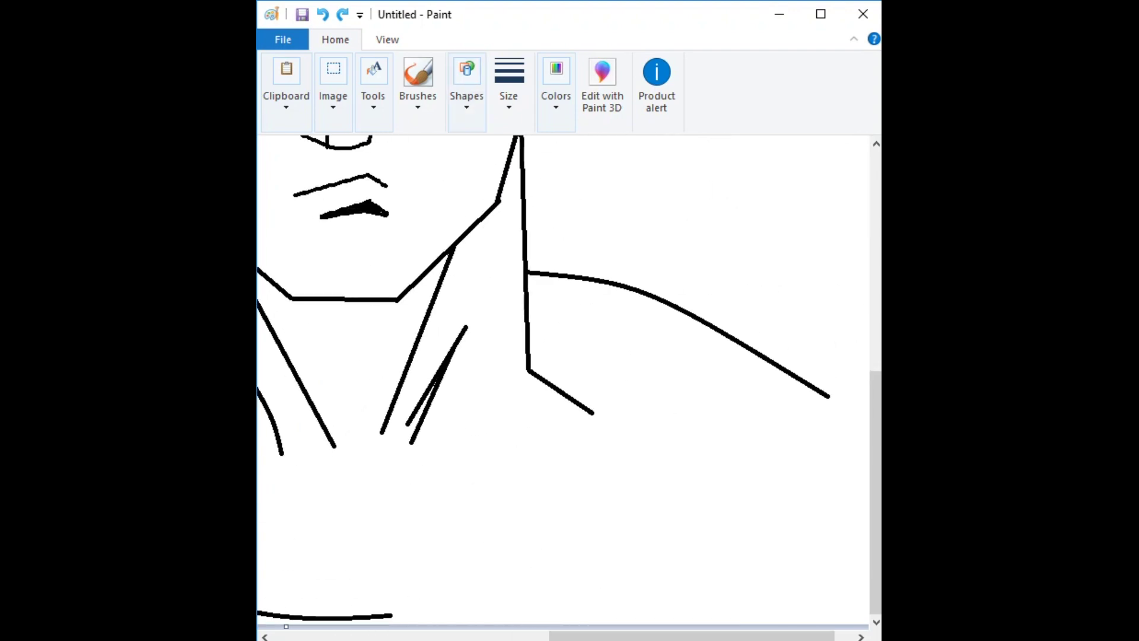
Step: Draw a second, outer clothing fold around the existing fold on the left shoulder
{"action": "scroll", "coordinate": [564, 379], "scroll_direction": "left", "scroll_amount": 6}
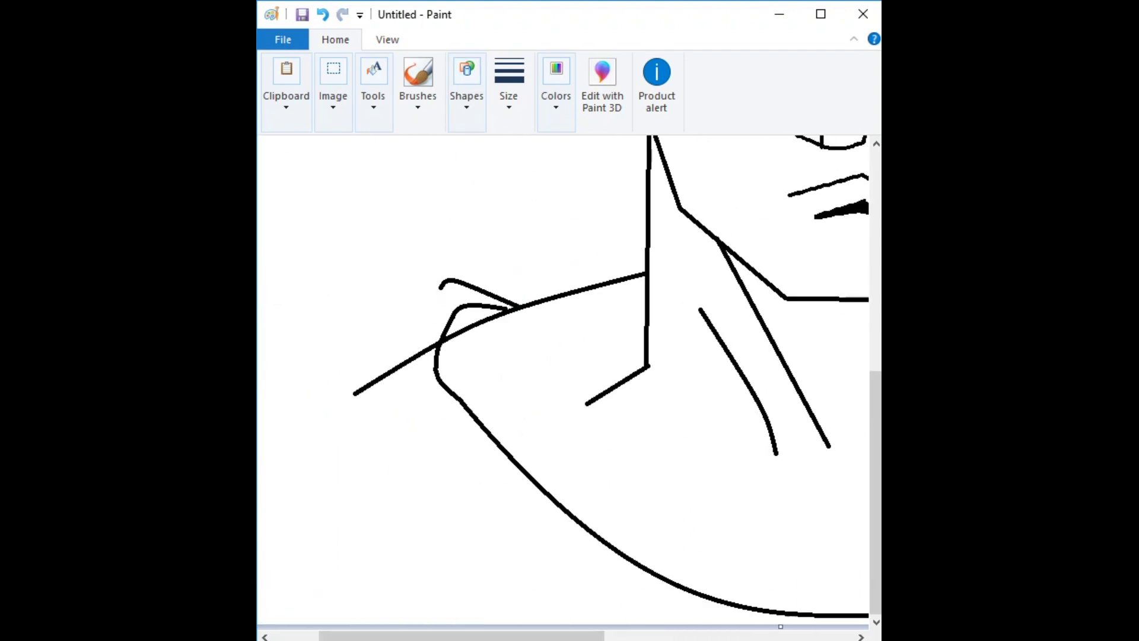
{"action": "scroll", "coordinate": [564, 379], "scroll_direction": "right", "scroll_amount": 6}
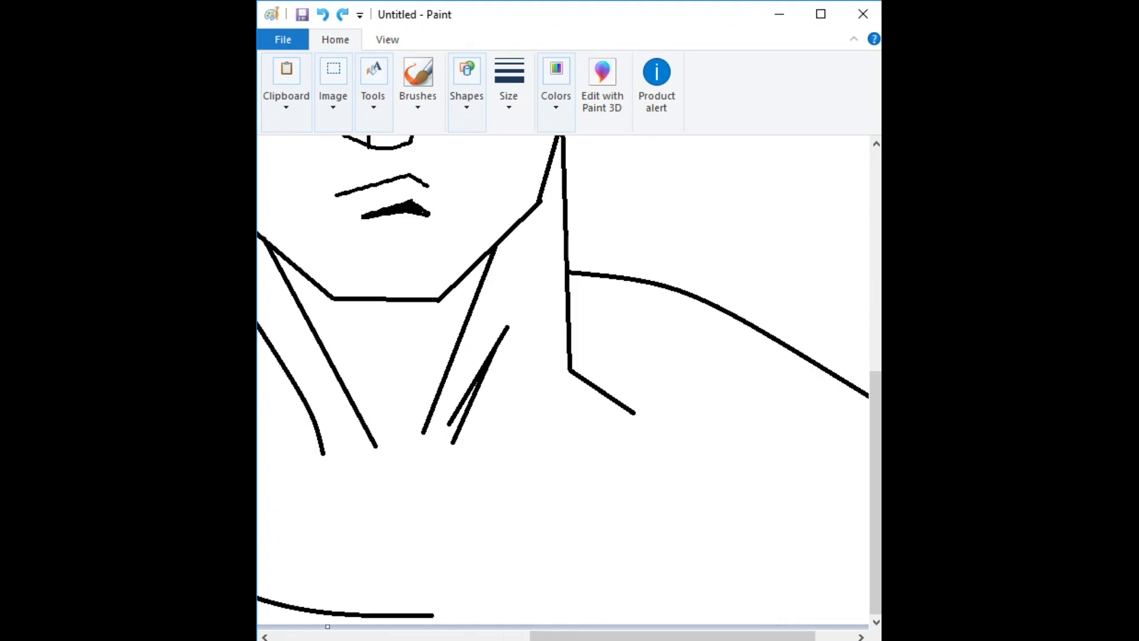
{"action": "scroll", "coordinate": [564, 380], "scroll_direction": "left", "scroll_amount": 6}
{"action": "left_click_drag", "start_coordinate": [687, 349], "coordinate": [285, 383]}
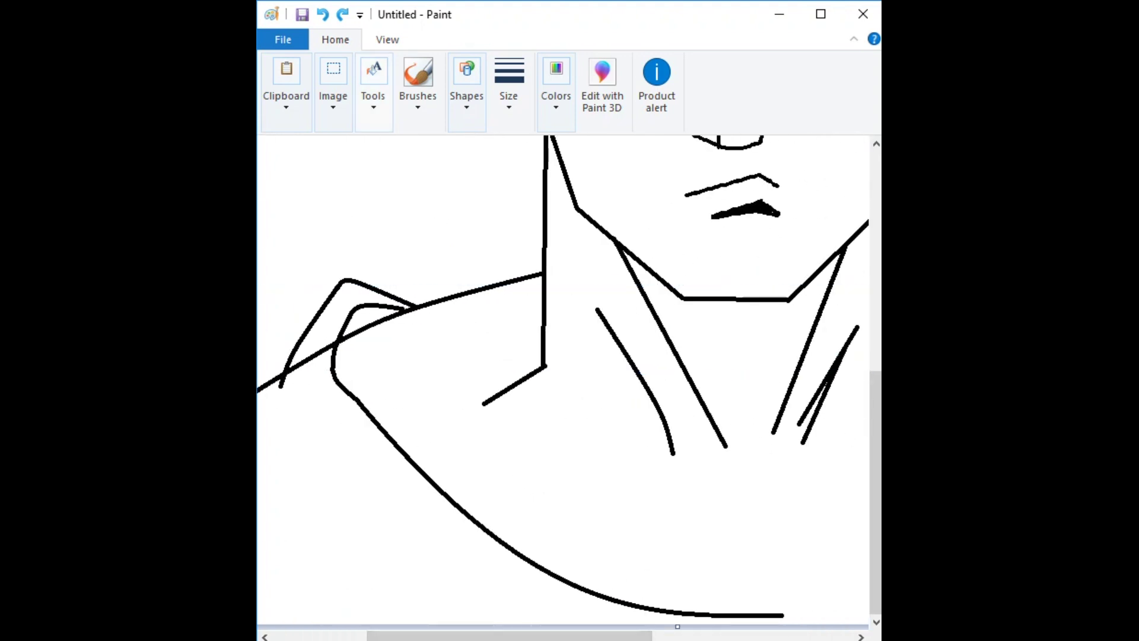
Step: Draw the right shoulder's clothing folds and a curved neckline down to the left half at mid-chest
{"action": "scroll", "coordinate": [563, 380], "scroll_direction": "right", "scroll_amount": 6}
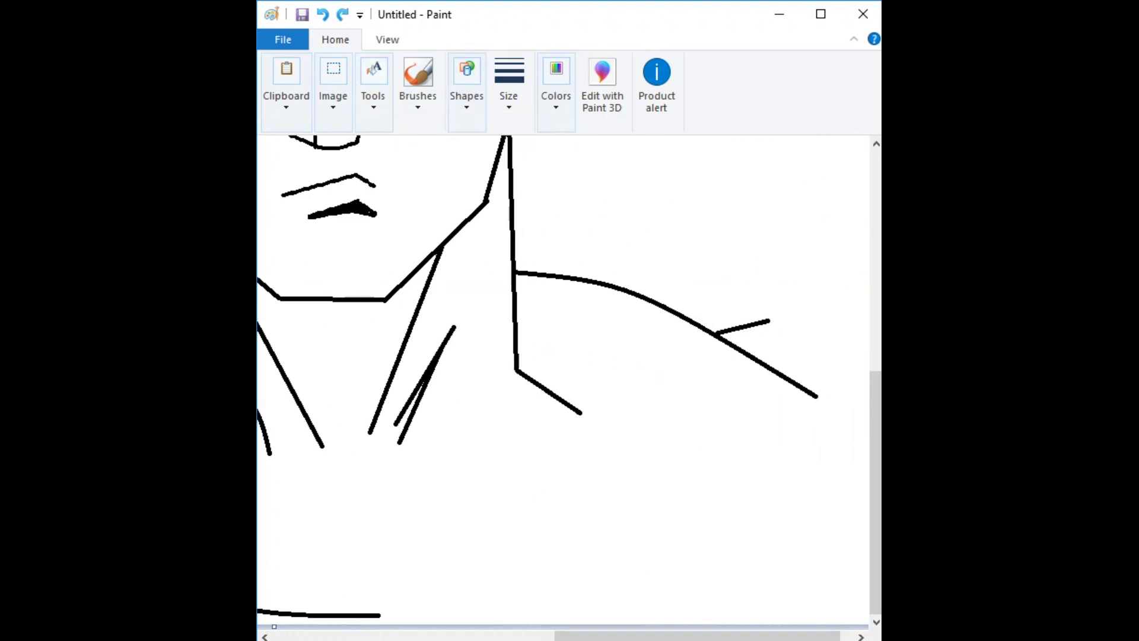
{"action": "left_click_drag", "start_coordinate": [759, 359], "coordinate": [380, 616]}
{"action": "mouse_move", "coordinate": [533, 564]}
{"action": "left_mouse_down"}
{"action": "mouse_move", "coordinate": [570, 593]}
{"action": "mouse_move", "coordinate": [584, 588]}
{"action": "left_mouse_up"}
{"action": "scroll", "coordinate": [750, 371], "scroll_direction": "right", "scroll_amount": 1}
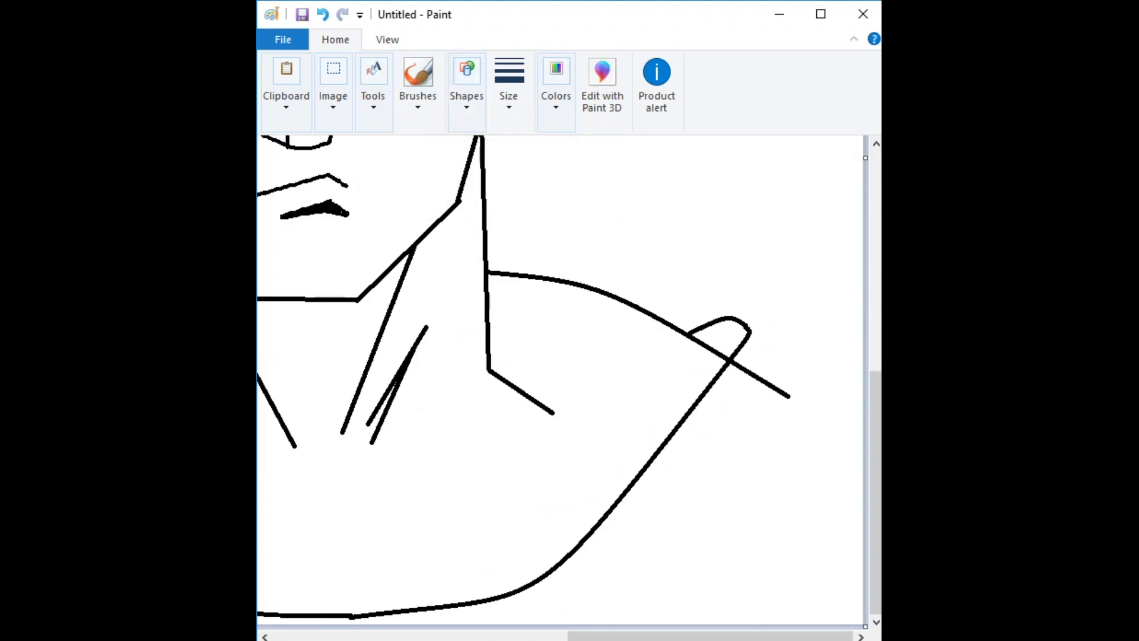
{"action": "key", "text": "ctrl+z"}
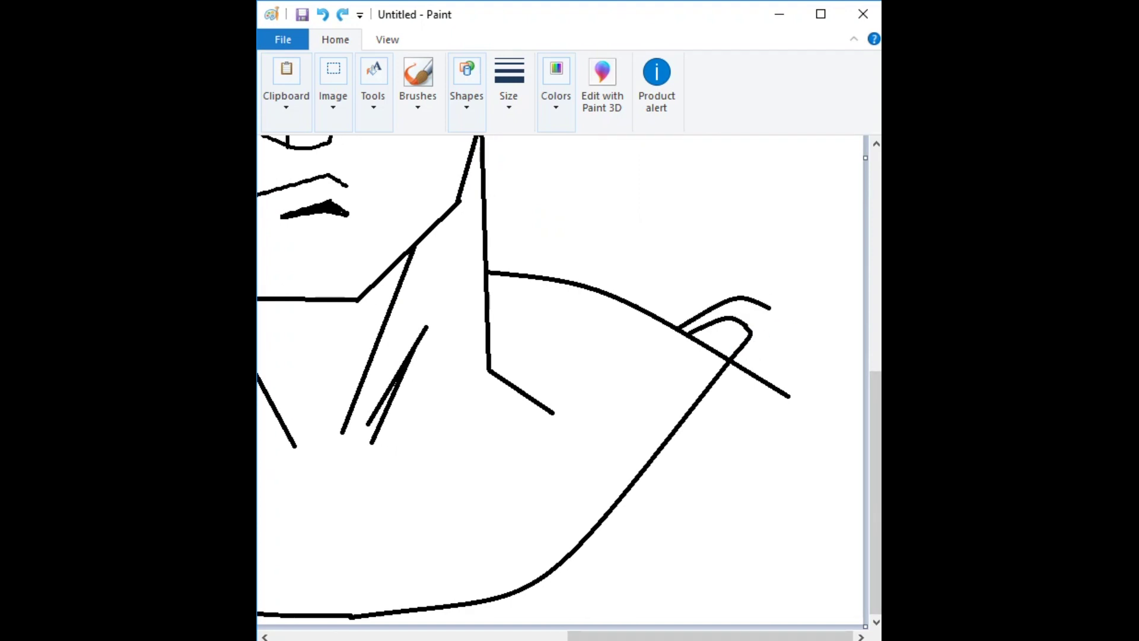
Step: Draw the inner neckline across the chest at the base of the neck, curving toward both garment edges
{"action": "scroll", "coordinate": [564, 380], "scroll_direction": "left", "scroll_amount": 10}
{"action": "mouse_move", "coordinate": [574, 456]}
{"action": "left_mouse_down"}
{"action": "mouse_move", "coordinate": [739, 459]}
{"action": "mouse_move", "coordinate": [749, 446]}
{"action": "mouse_move", "coordinate": [344, 474]}
{"action": "mouse_move", "coordinate": [356, 471]}
{"action": "mouse_move", "coordinate": [351, 485]}
{"action": "mouse_move", "coordinate": [439, 442]}
{"action": "mouse_move", "coordinate": [734, 471]}
{"action": "left_mouse_up"}
{"action": "scroll", "coordinate": [563, 380], "scroll_direction": "right", "scroll_amount": 8}
{"action": "left_click_drag", "start_coordinate": [617, 460], "coordinate": [632, 407]}
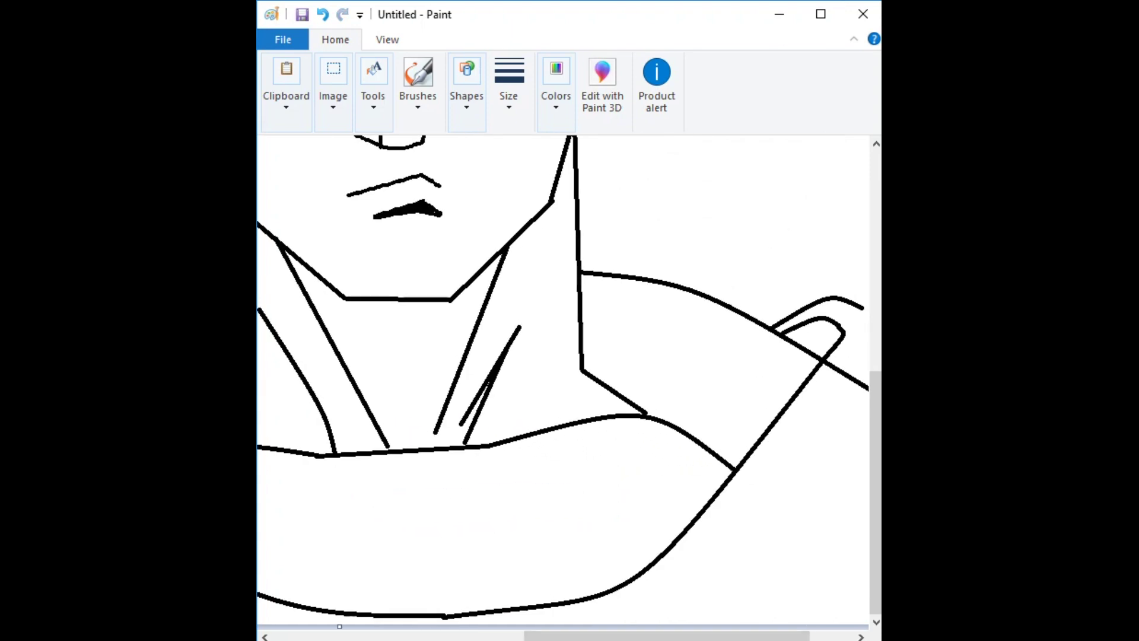
{"action": "scroll", "coordinate": [563, 380], "scroll_direction": "left", "scroll_amount": 5}
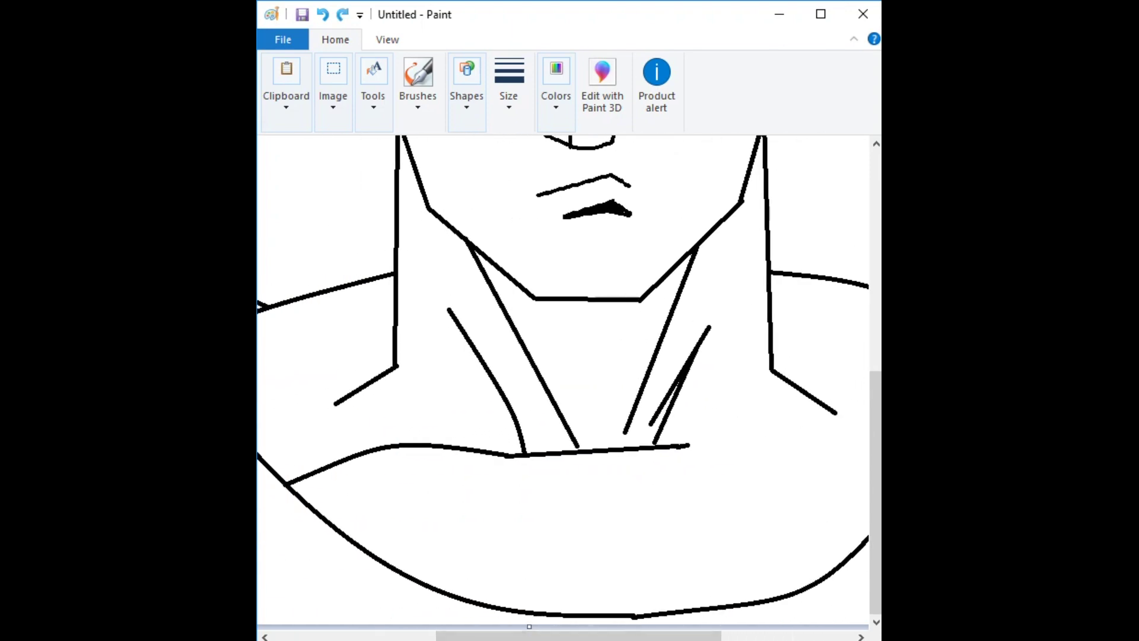
Step: Try to redraw the right part of the inner neckline
{"action": "scroll", "coordinate": [564, 380], "scroll_direction": "right", "scroll_amount": 4}
{"action": "left_click_drag", "start_coordinate": [575, 453], "coordinate": [795, 445]}
{"action": "mouse_move", "coordinate": [682, 448]}
{"action": "left_mouse_down"}
{"action": "mouse_move", "coordinate": [711, 416]}
{"action": "mouse_move", "coordinate": [798, 451]}
{"action": "left_mouse_up"}
{"action": "scroll", "coordinate": [564, 380], "scroll_direction": "left", "scroll_amount": 5}
{"action": "key", "text": "ctrl+z"}
{"action": "scroll", "coordinate": [564, 379], "scroll_direction": "right", "scroll_amount": 5}
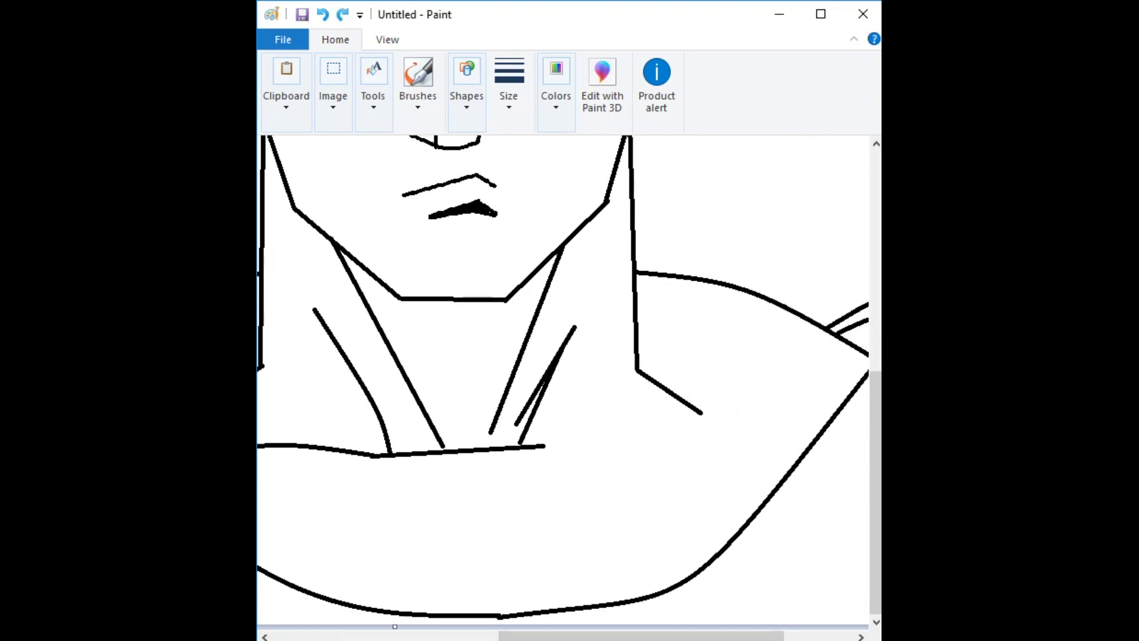
Step: Draw the right part of the inner neckline with a small notch and a curve out to the garment edge
{"action": "left_click_drag", "start_coordinate": [564, 430], "coordinate": [814, 439]}
{"action": "left_click_drag", "start_coordinate": [688, 436], "coordinate": [718, 391]}
{"action": "scroll", "coordinate": [564, 380], "scroll_direction": "left", "scroll_amount": 3}
{"action": "scroll", "coordinate": [564, 380], "scroll_direction": "left", "scroll_amount": 3}
Step: Rework the left part of the inner neckline to add a small notch at its inner end
{"action": "left_click", "coordinate": [466, 95]}
{"action": "left_click", "coordinate": [766, 437]}
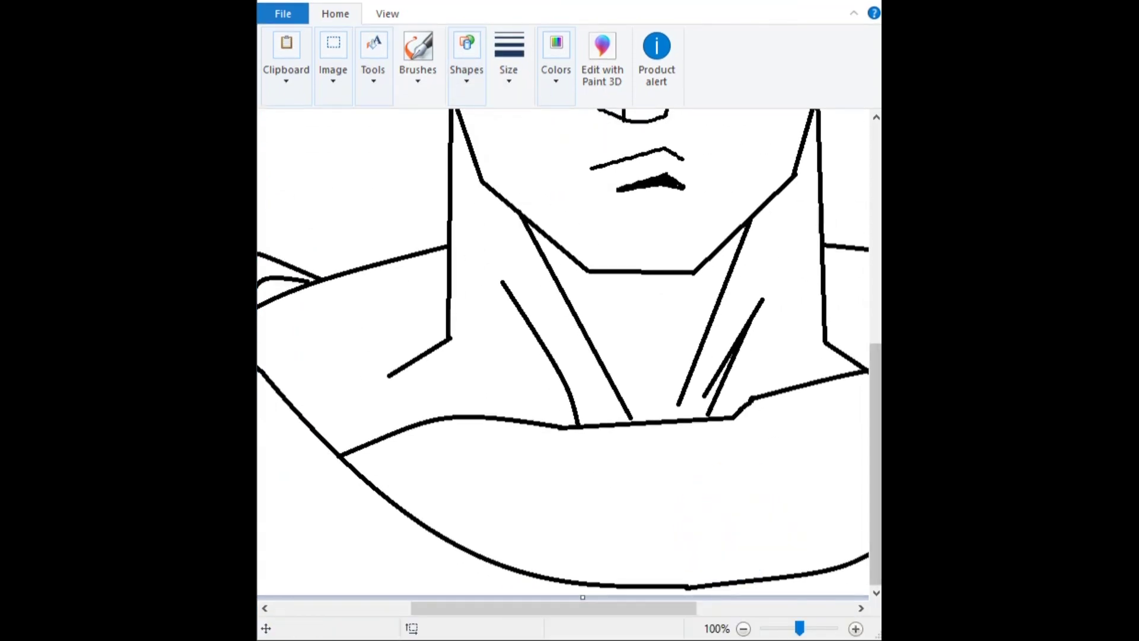
{"action": "scroll", "coordinate": [615, 505], "scroll_direction": "down", "scroll_amount": 1}
{"action": "scroll", "coordinate": [615, 506], "scroll_direction": "up", "scroll_amount": 1}
{"action": "scroll", "coordinate": [615, 479], "scroll_direction": "down", "scroll_amount": 5}
{"action": "scroll", "coordinate": [860, 478], "scroll_direction": "right", "scroll_amount": 5}
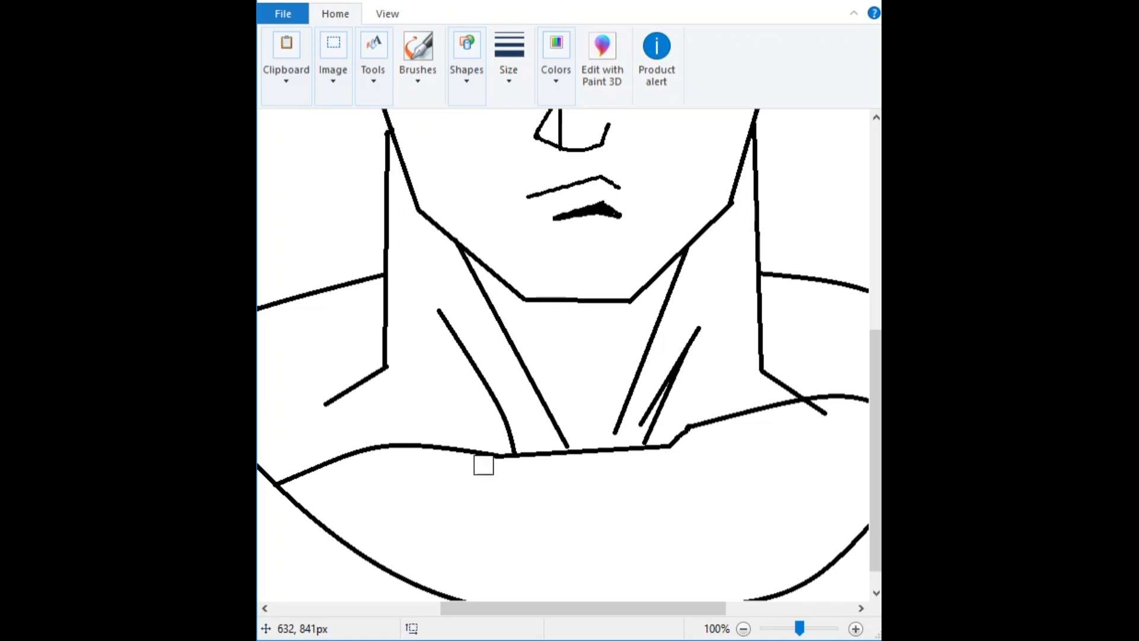
{"action": "left_click", "coordinate": [467, 65]}
{"action": "left_click", "coordinate": [465, 121]}
{"action": "mouse_move", "coordinate": [483, 452]}
{"action": "left_mouse_down"}
{"action": "mouse_move", "coordinate": [257, 437]}
{"action": "mouse_move", "coordinate": [450, 382]}
{"action": "mouse_move", "coordinate": [244, 449]}
{"action": "mouse_move", "coordinate": [363, 369]}
{"action": "mouse_move", "coordinate": [356, 380]}
{"action": "left_mouse_up"}
Step: Draw a short vertical line at mid-chest and curved chest creases on both sides of it
{"action": "left_click", "coordinate": [467, 65]}
{"action": "left_click", "coordinate": [465, 121]}
{"action": "left_click_drag", "start_coordinate": [572, 482], "coordinate": [568, 586]}
{"action": "left_click", "coordinate": [466, 66]}
{"action": "left_click", "coordinate": [484, 122]}
{"action": "left_click_drag", "start_coordinate": [652, 485], "coordinate": [786, 483]}
{"action": "left_click_drag", "start_coordinate": [299, 498], "coordinate": [463, 473]}
{"action": "left_click", "coordinate": [392, 445]}
Step: Replace the straight line at the right foot of the neck with a curved one
{"action": "left_click", "coordinate": [508, 60]}
{"action": "left_click", "coordinate": [466, 59]}
{"action": "left_click", "coordinate": [484, 122]}
{"action": "left_click_drag", "start_coordinate": [875, 464], "coordinate": [875, 417]}
{"action": "left_click_drag", "start_coordinate": [734, 411], "coordinate": [857, 448]}
Step: Erase the straight line at the left foot of the neck and draw a curved one instead
{"action": "left_click", "coordinate": [467, 59]}
{"action": "left_click", "coordinate": [373, 59]}
{"action": "left_click", "coordinate": [366, 140]}
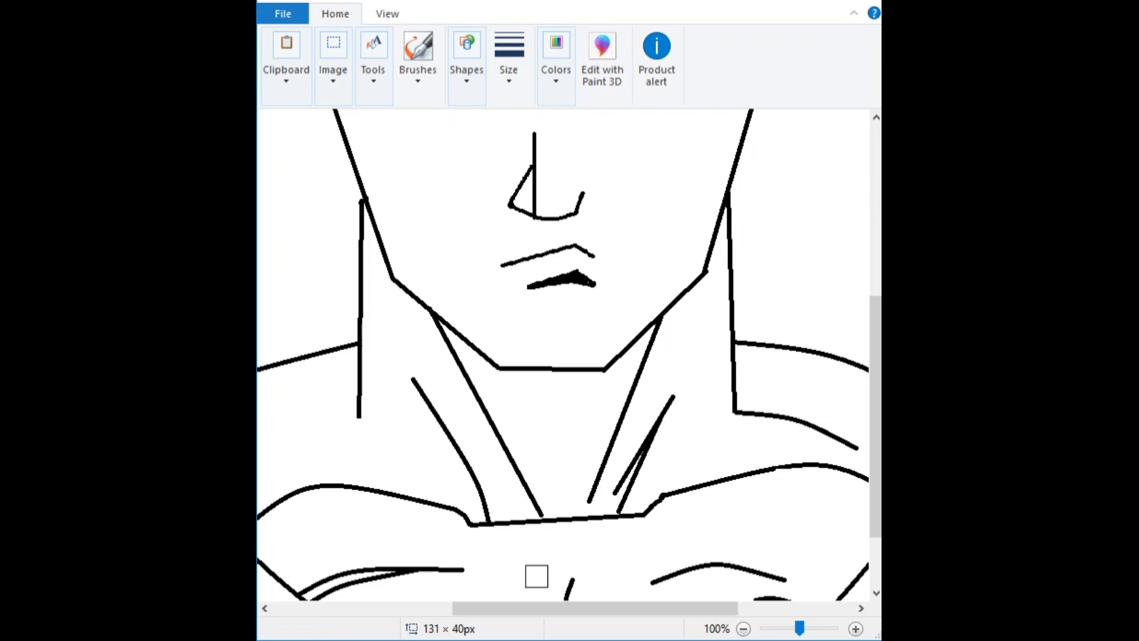
{"action": "scroll", "coordinate": [536, 576], "scroll_direction": "left", "scroll_amount": 3}
{"action": "left_click_drag", "start_coordinate": [417, 463], "coordinate": [531, 417]}
{"action": "left_click", "coordinate": [466, 59]}
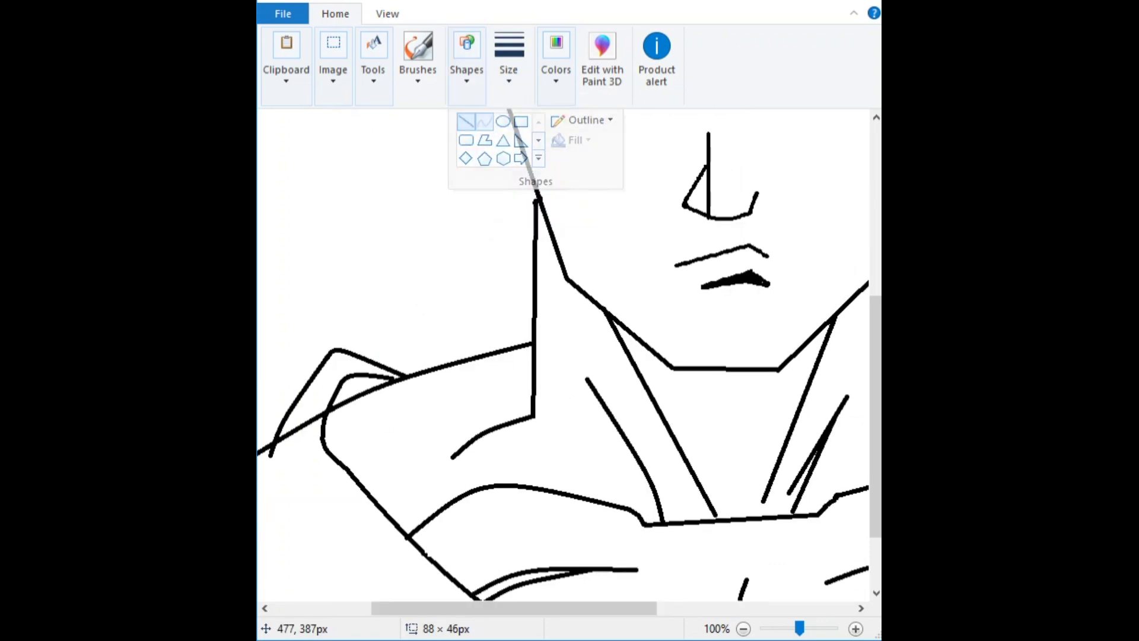
Step: Draw three short vertical frown lines between the eyebrows and a curve rising above the right eyebrow
{"action": "left_click_drag", "start_coordinate": [514, 608], "coordinate": [700, 608]}
{"action": "scroll", "coordinate": [564, 356], "scroll_direction": "up", "scroll_amount": 5}
{"action": "scroll", "coordinate": [564, 356], "scroll_direction": "left", "scroll_amount": 4}
{"action": "left_click", "coordinate": [467, 59]}
{"action": "left_click", "coordinate": [465, 119]}
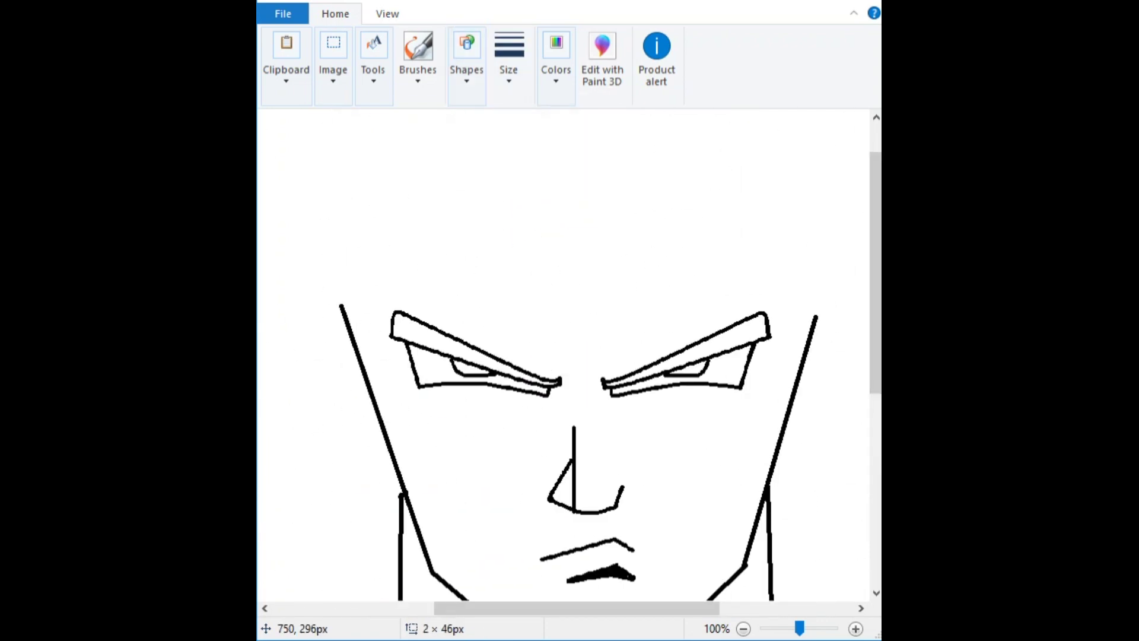
{"action": "mouse_move", "coordinate": [586, 385]}
{"action": "left_mouse_down"}
{"action": "mouse_move", "coordinate": [589, 355]}
{"action": "mouse_move", "coordinate": [728, 282]}
{"action": "left_mouse_up"}
{"action": "scroll", "coordinate": [564, 356], "scroll_direction": "left", "scroll_amount": 2}
{"action": "left_click", "coordinate": [509, 59]}
{"action": "left_click", "coordinate": [509, 184]}
{"action": "left_click_drag", "start_coordinate": [677, 312], "coordinate": [650, 261]}
{"action": "left_click", "coordinate": [466, 59]}
{"action": "left_click", "coordinate": [465, 119]}
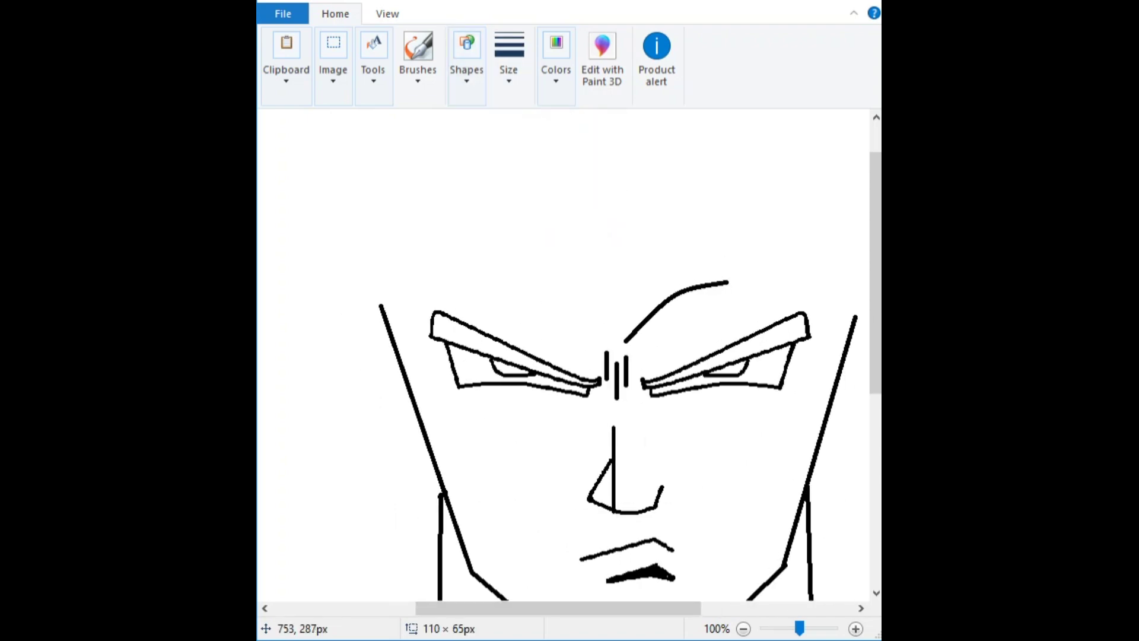
Step: Draw a crease above the left eyebrow and a second curve that closes the crease above the right eyebrow
{"action": "scroll", "coordinate": [564, 356], "scroll_direction": "right", "scroll_amount": 1}
{"action": "scroll", "coordinate": [563, 355], "scroll_direction": "up", "scroll_amount": 1}
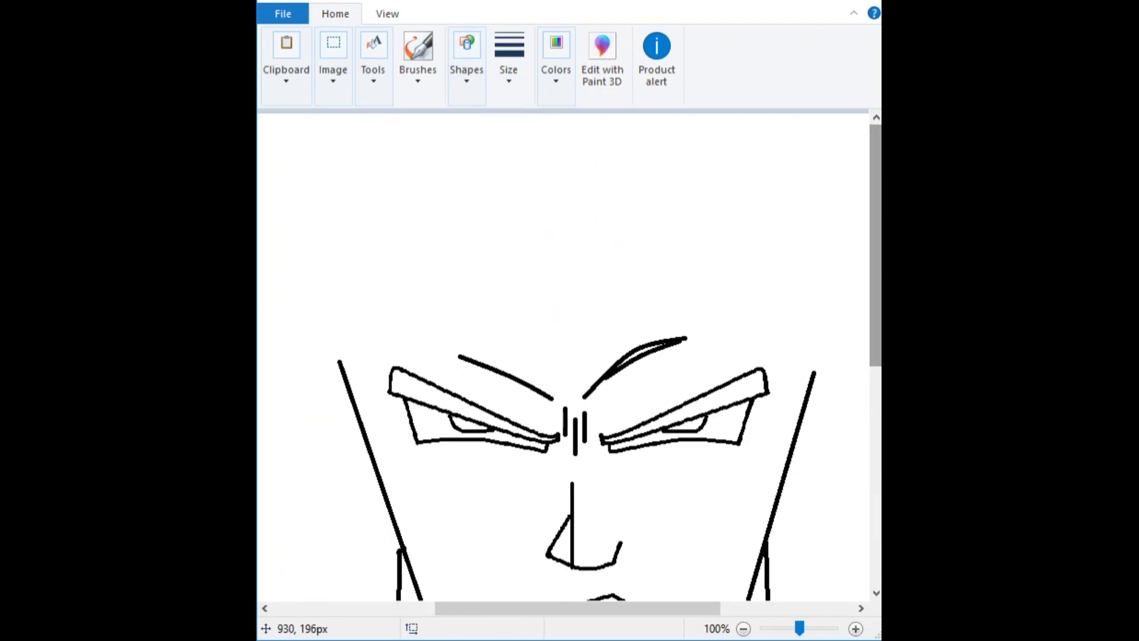
{"action": "scroll", "coordinate": [564, 355], "scroll_direction": "down", "scroll_amount": 3}
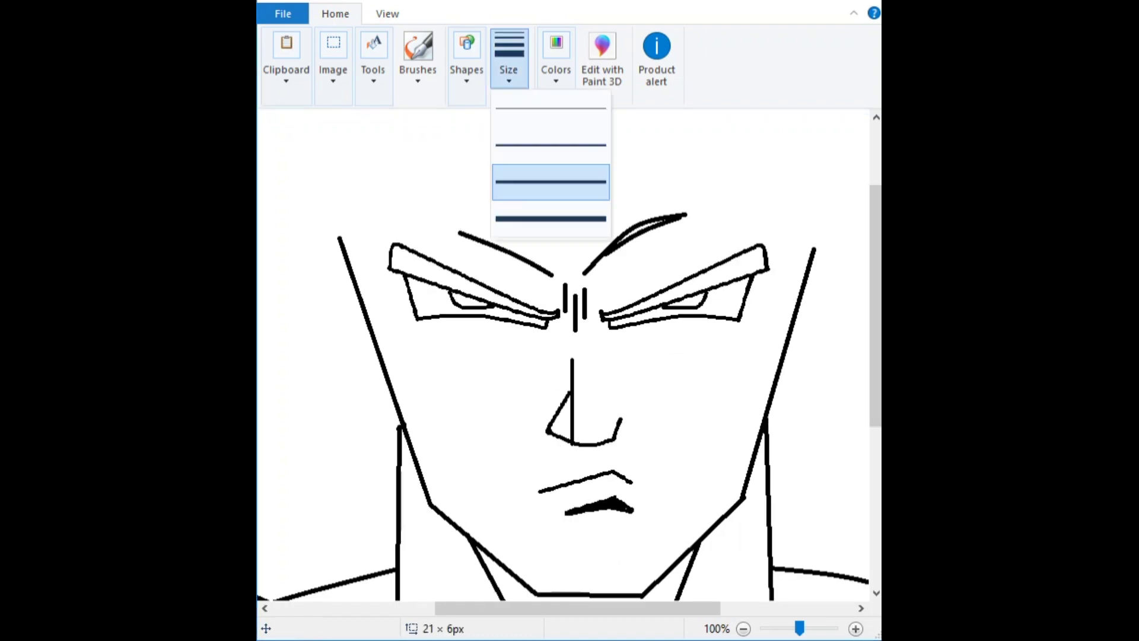
Step: Draw the curved outer edge of the right ear, rising outward from the top of the neck line
{"action": "left_click_drag", "start_coordinate": [783, 409], "coordinate": [795, 422]}
{"action": "scroll", "coordinate": [564, 356], "scroll_direction": "up", "scroll_amount": 1}
{"action": "scroll", "coordinate": [564, 355], "scroll_direction": "right", "scroll_amount": 3}
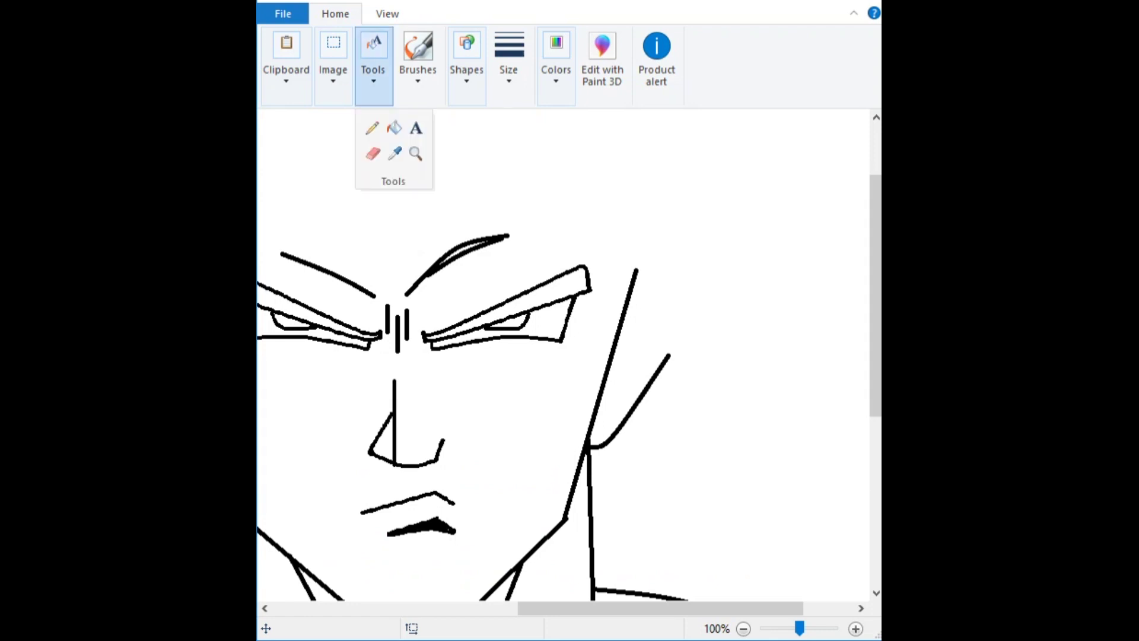
{"action": "left_click_drag", "start_coordinate": [651, 385], "coordinate": [656, 377]}
{"action": "left_click", "coordinate": [466, 69]}
{"action": "mouse_move", "coordinate": [674, 331]}
{"action": "left_mouse_down"}
{"action": "mouse_move", "coordinate": [676, 309]}
{"action": "mouse_move", "coordinate": [604, 401]}
{"action": "mouse_move", "coordinate": [616, 366]}
{"action": "mouse_move", "coordinate": [627, 396]}
{"action": "left_mouse_up"}
Step: Draw the wavy inner contour of the right ear against the face line
{"action": "left_click", "coordinate": [478, 119]}
{"action": "left_click", "coordinate": [466, 70]}
{"action": "left_click", "coordinate": [478, 119]}
{"action": "left_click", "coordinate": [466, 69]}
{"action": "left_click", "coordinate": [478, 119]}
{"action": "left_click_drag", "start_coordinate": [621, 345], "coordinate": [632, 354]}
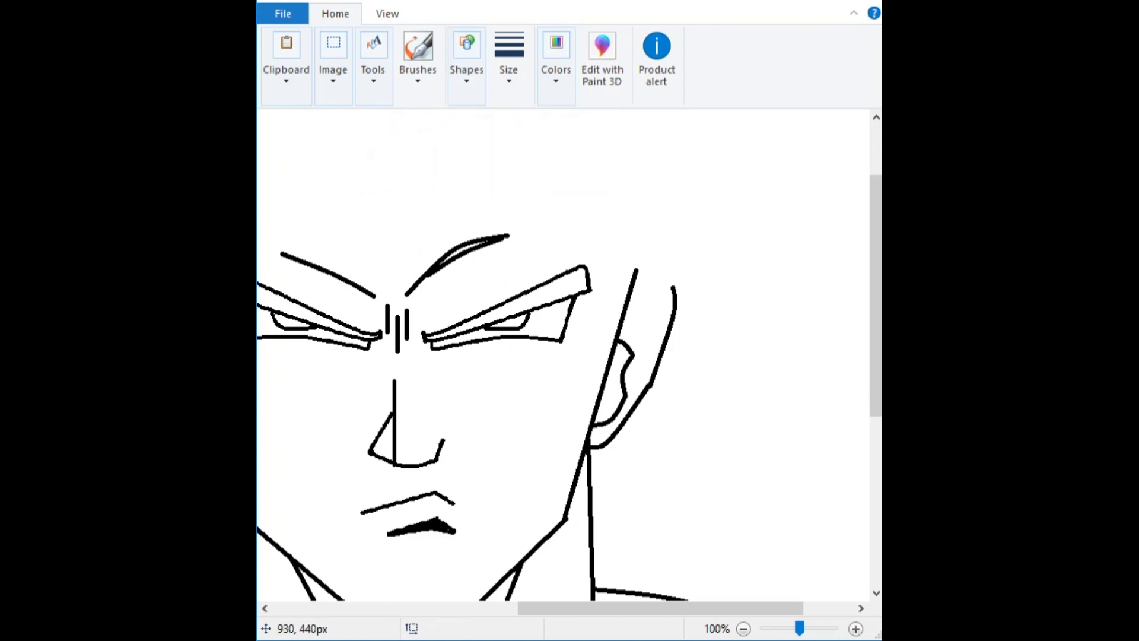
Step: Redraw the right ear's upper outer edge as a slanted line with a hooked tip, and add inner fold curves
{"action": "scroll", "coordinate": [564, 355], "scroll_direction": "right", "scroll_amount": 1}
{"action": "key", "text": "ctrl+z"}
{"action": "left_click", "coordinate": [466, 70]}
{"action": "left_click", "coordinate": [462, 118]}
{"action": "left_click_drag", "start_coordinate": [618, 384], "coordinate": [640, 309]}
{"action": "left_click", "coordinate": [467, 69]}
{"action": "left_click", "coordinate": [463, 120]}
{"action": "left_click_drag", "start_coordinate": [664, 259], "coordinate": [672, 287]}
{"action": "scroll", "coordinate": [534, 356], "scroll_direction": "left", "scroll_amount": 3}
{"action": "left_click_drag", "start_coordinate": [752, 279], "coordinate": [741, 328]}
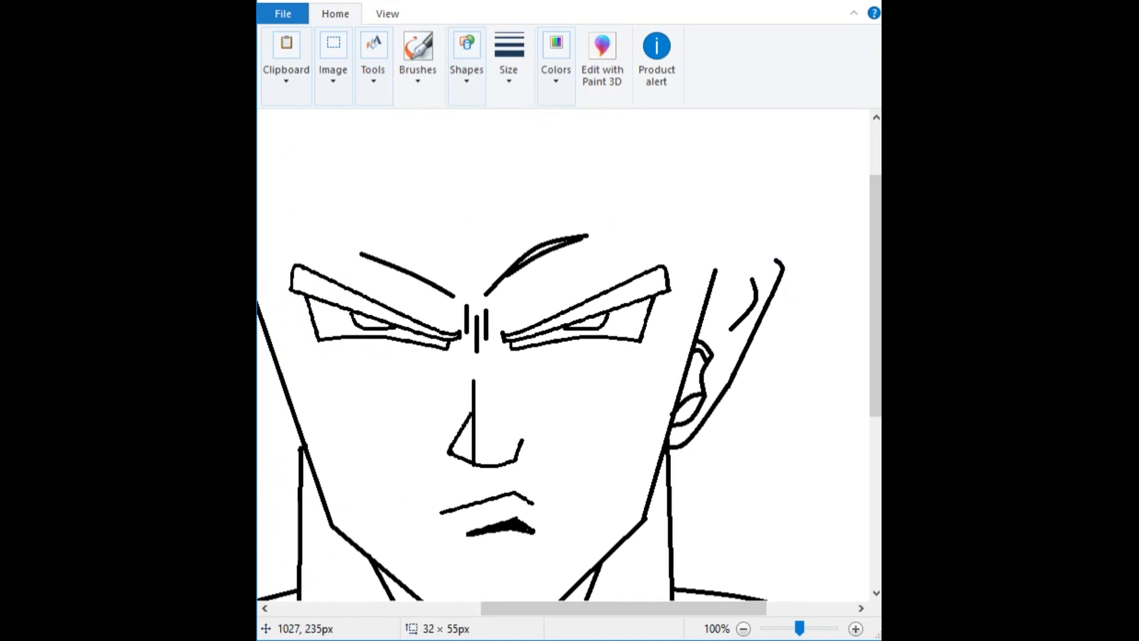
Step: Draw the left ear's outer edge as a curve from the top of the neck line up and outward, replacing the first attempt
{"action": "left_click_drag", "start_coordinate": [623, 608], "coordinate": [477, 608]}
{"action": "left_click", "coordinate": [466, 70]}
{"action": "left_click", "coordinate": [478, 119]}
{"action": "left_click_drag", "start_coordinate": [617, 444], "coordinate": [468, 291]}
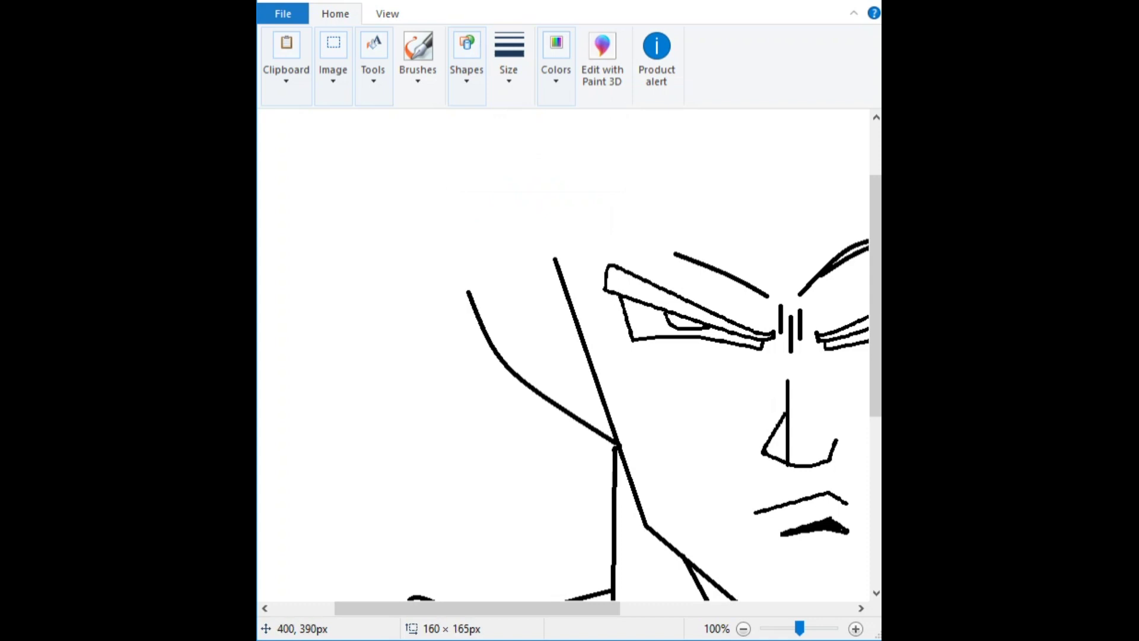
{"action": "scroll", "coordinate": [564, 356], "scroll_direction": "right", "scroll_amount": 5}
{"action": "scroll", "coordinate": [563, 355], "scroll_direction": "left", "scroll_amount": 4}
{"action": "key", "text": "ctrl+z"}
{"action": "left_click_drag", "start_coordinate": [459, 285], "coordinate": [589, 441]}
Step: Draw the left ear's inner folds and curved top edge, and erase the line end that sticks out
{"action": "left_click_drag", "start_coordinate": [522, 368], "coordinate": [543, 418]}
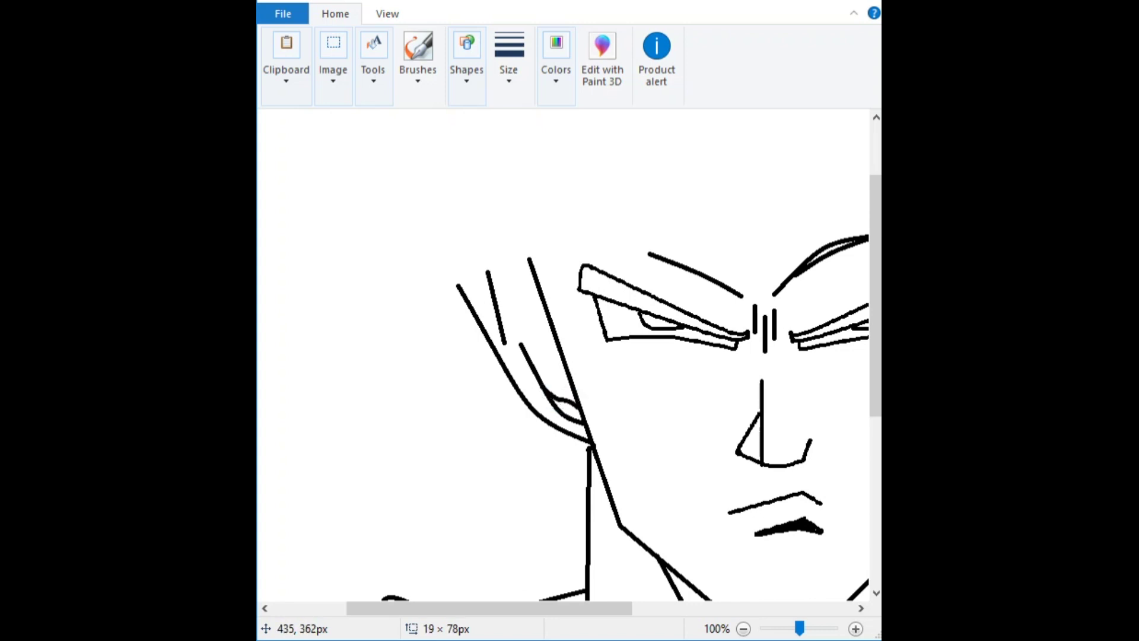
{"action": "left_click_drag", "start_coordinate": [481, 242], "coordinate": [472, 312]}
{"action": "mouse_move", "coordinate": [474, 279]}
{"action": "left_mouse_down"}
{"action": "mouse_move", "coordinate": [430, 279]}
{"action": "mouse_move", "coordinate": [459, 282]}
{"action": "left_mouse_up"}
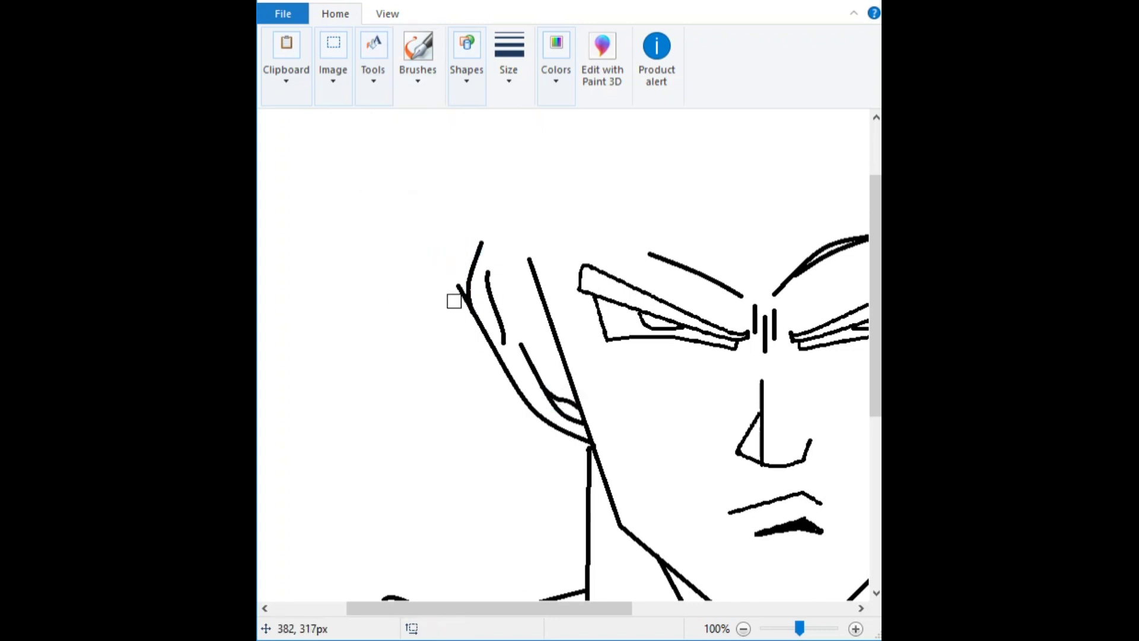
Step: Draw a long pointed hair lock falling over the right eye, with curved inner and outer edges and a rounded peak
{"action": "scroll", "coordinate": [448, 295], "scroll_direction": "right", "scroll_amount": 5}
{"action": "scroll", "coordinate": [449, 295], "scroll_direction": "up", "scroll_amount": 3}
{"action": "scroll", "coordinate": [600, 267], "scroll_direction": "right", "scroll_amount": 4}
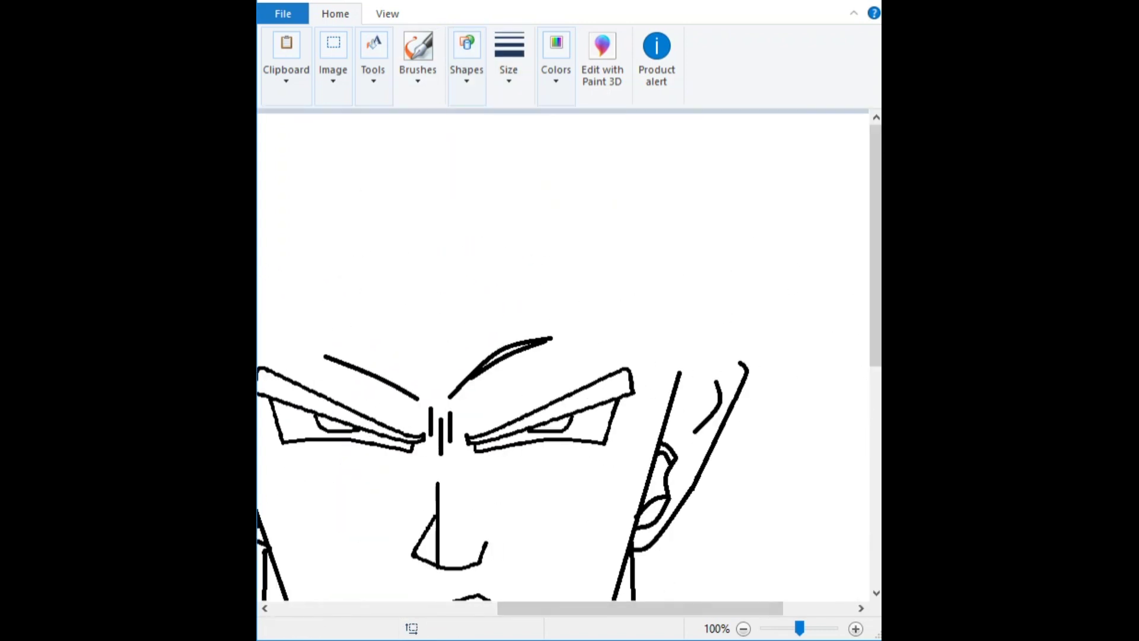
{"action": "left_click_drag", "start_coordinate": [626, 261], "coordinate": [581, 439]}
{"action": "left_click_drag", "start_coordinate": [641, 308], "coordinate": [658, 285]}
{"action": "left_click_drag", "start_coordinate": [748, 255], "coordinate": [584, 439]}
{"action": "left_click_drag", "start_coordinate": [664, 350], "coordinate": [706, 356]}
{"action": "left_click_drag", "start_coordinate": [697, 184], "coordinate": [612, 199]}
Step: Add short slanted hatch strokes at the hairline beside the right lock, and a short diagonal line next to them
{"action": "scroll", "coordinate": [564, 356], "scroll_direction": "left", "scroll_amount": 3}
{"action": "left_click", "coordinate": [466, 69]}
{"action": "left_click", "coordinate": [463, 119]}
{"action": "left_click_drag", "start_coordinate": [681, 278], "coordinate": [695, 261]}
{"action": "left_click_drag", "start_coordinate": [700, 279], "coordinate": [715, 263]}
{"action": "left_click", "coordinate": [466, 69]}
{"action": "left_click", "coordinate": [373, 70]}
{"action": "scroll", "coordinate": [821, 529], "scroll_direction": "right", "scroll_amount": 2}
{"action": "left_click", "coordinate": [466, 69]}
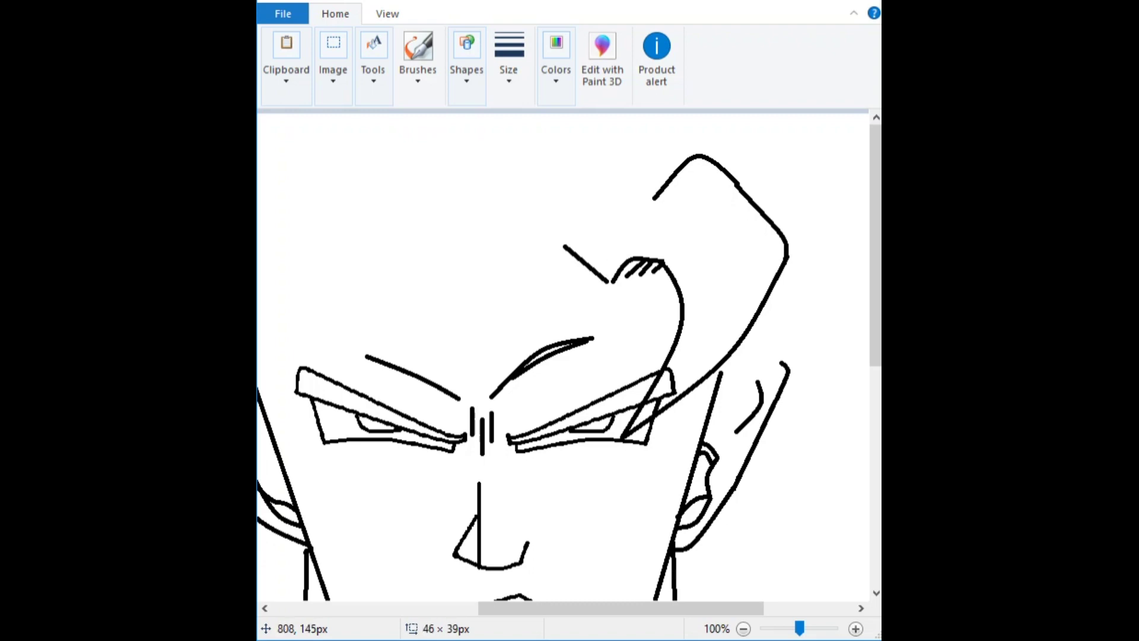
Step: Draw a long curved hair lock from the hairline to a point over the left eye's inner end, with a rounded top
{"action": "left_click_drag", "start_coordinate": [533, 343], "coordinate": [418, 356]}
{"action": "left_click_drag", "start_coordinate": [418, 468], "coordinate": [418, 385]}
{"action": "left_click_drag", "start_coordinate": [521, 187], "coordinate": [625, 160]}
{"action": "left_click_drag", "start_coordinate": [594, 204], "coordinate": [585, 169]}
Step: Draw a second pointed lock over the left eye with curved sides and a curved top edge sweeping up toward the crown
{"action": "left_click", "coordinate": [466, 60]}
{"action": "left_click", "coordinate": [462, 119]}
{"action": "left_click_drag", "start_coordinate": [620, 608], "coordinate": [544, 608]}
{"action": "left_click_drag", "start_coordinate": [584, 324], "coordinate": [495, 426]}
{"action": "left_click_drag", "start_coordinate": [539, 374], "coordinate": [522, 338]}
{"action": "mouse_move", "coordinate": [495, 426]}
{"action": "left_mouse_down"}
{"action": "mouse_move", "coordinate": [482, 328]}
{"action": "mouse_move", "coordinate": [566, 183]}
{"action": "left_mouse_up"}
{"action": "mouse_move", "coordinate": [528, 305]}
{"action": "left_mouse_down"}
{"action": "mouse_move", "coordinate": [452, 314]}
{"action": "mouse_move", "coordinate": [485, 303]}
{"action": "left_mouse_up"}
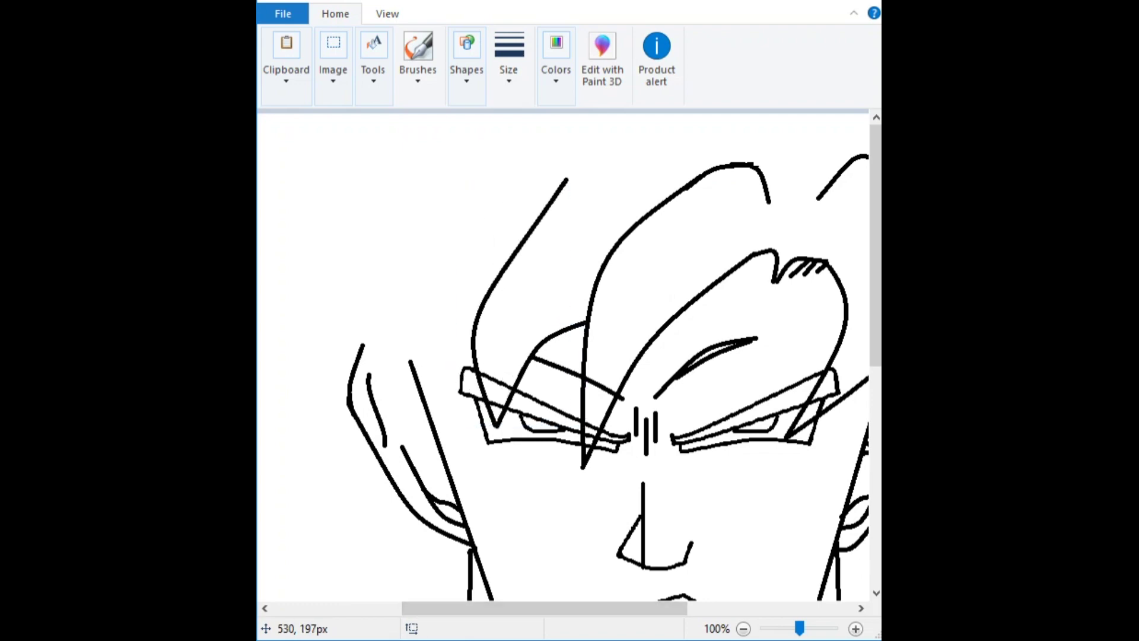
{"action": "left_click_drag", "start_coordinate": [630, 178], "coordinate": [635, 150]}
{"action": "mouse_move", "coordinate": [572, 181]}
{"action": "left_mouse_down"}
{"action": "mouse_move", "coordinate": [537, 202]}
{"action": "mouse_move", "coordinate": [543, 192]}
{"action": "left_mouse_up"}
Step: Try to draw a pointed side lock between the left eye and the left ear with curved edges
{"action": "left_click_drag", "start_coordinate": [544, 608], "coordinate": [463, 608]}
{"action": "mouse_move", "coordinate": [645, 327]}
{"action": "left_mouse_down"}
{"action": "mouse_move", "coordinate": [629, 393]}
{"action": "mouse_move", "coordinate": [652, 468]}
{"action": "left_mouse_up"}
{"action": "mouse_move", "coordinate": [649, 398]}
{"action": "left_mouse_down"}
{"action": "mouse_move", "coordinate": [609, 377]}
{"action": "mouse_move", "coordinate": [626, 366]}
{"action": "left_mouse_up"}
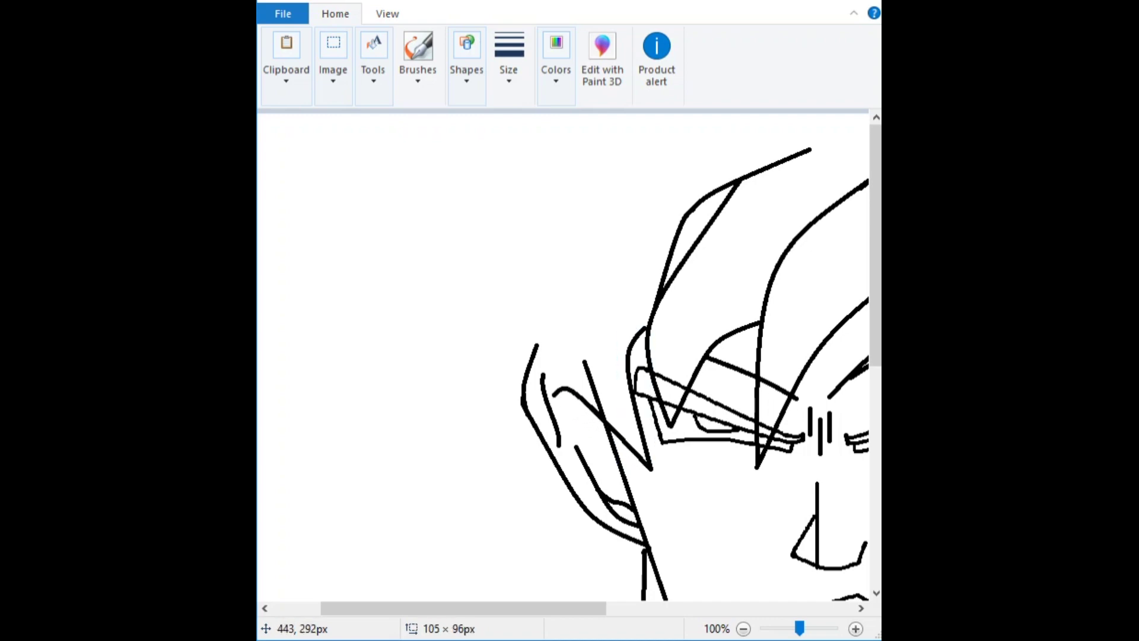
{"action": "left_click_drag", "start_coordinate": [593, 421], "coordinate": [555, 415]}
{"action": "left_click_drag", "start_coordinate": [551, 403], "coordinate": [552, 223]}
{"action": "mouse_move", "coordinate": [549, 309]}
{"action": "left_mouse_down"}
{"action": "mouse_move", "coordinate": [531, 312]}
{"action": "mouse_move", "coordinate": [617, 135]}
{"action": "left_mouse_up"}
{"action": "left_click_drag", "start_coordinate": [585, 202], "coordinate": [570, 178]}
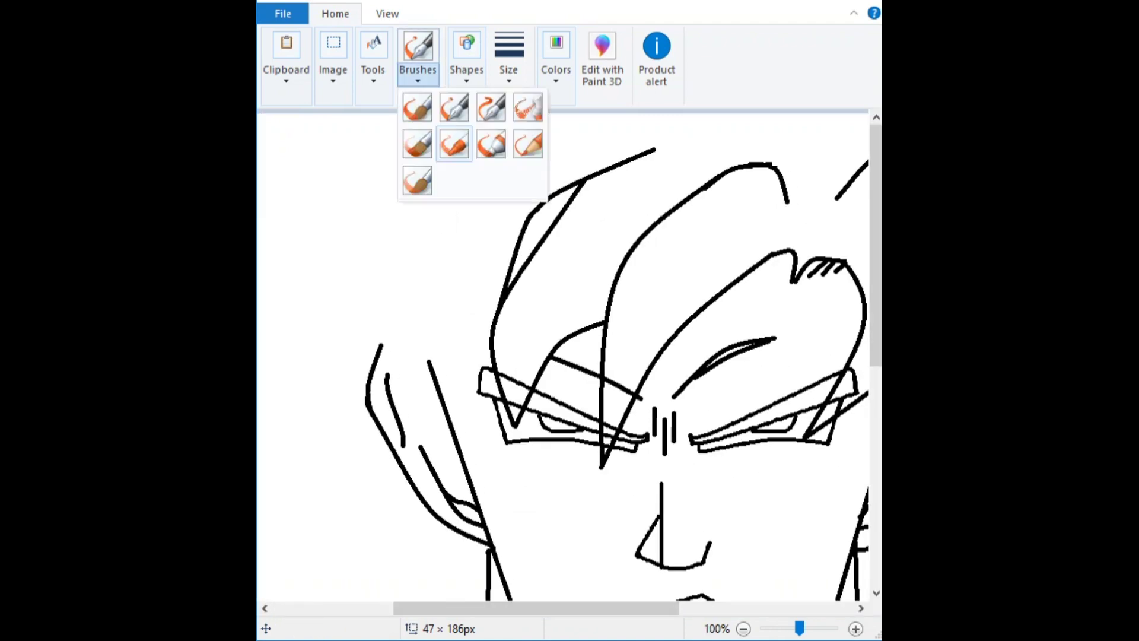
Step: Erase the spare straight line in the left lock and the eyebrow and crease lines overlapping the hair locks
{"action": "left_click", "coordinate": [419, 107]}
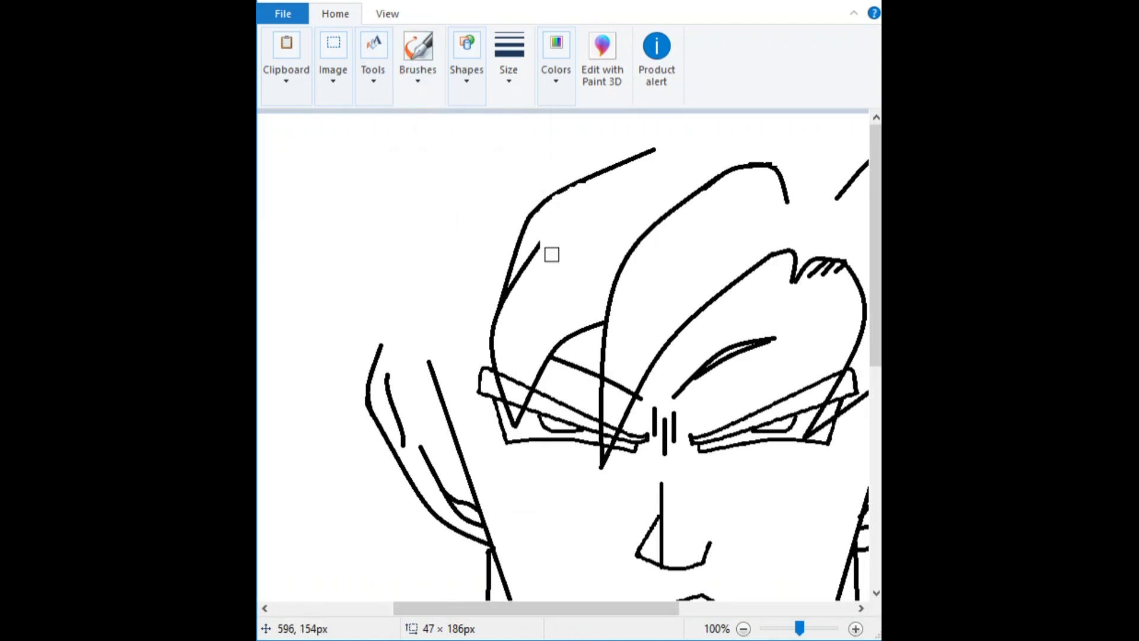
{"action": "scroll", "coordinate": [515, 293], "scroll_direction": "right", "scroll_amount": 5}
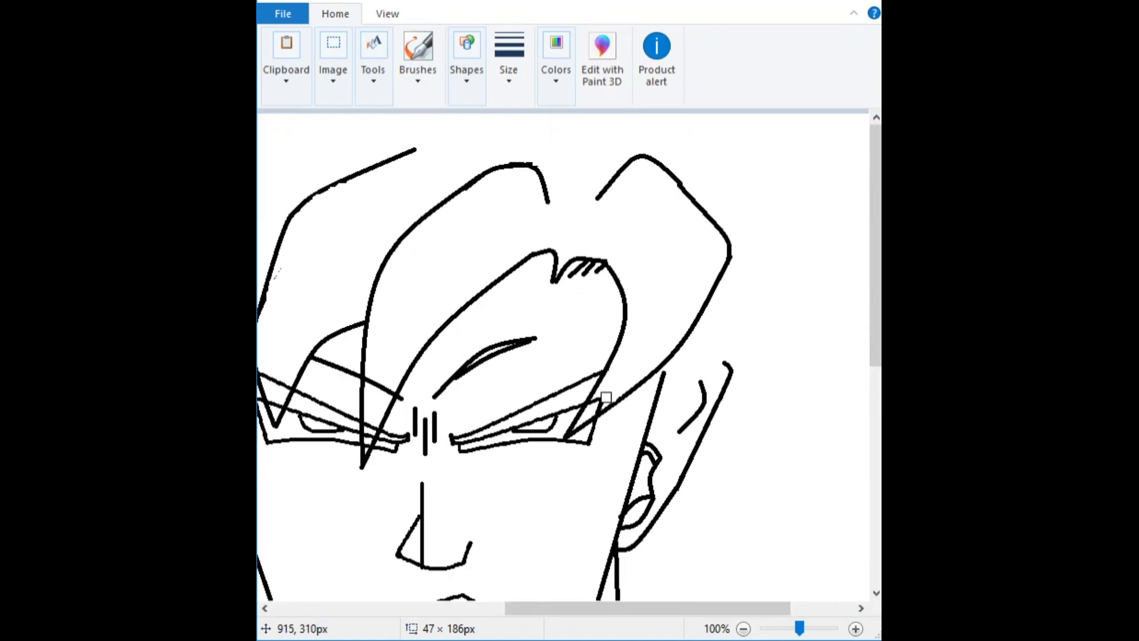
{"action": "scroll", "coordinate": [598, 409], "scroll_direction": "left", "scroll_amount": 8}
{"action": "scroll", "coordinate": [531, 380], "scroll_direction": "right", "scroll_amount": 5}
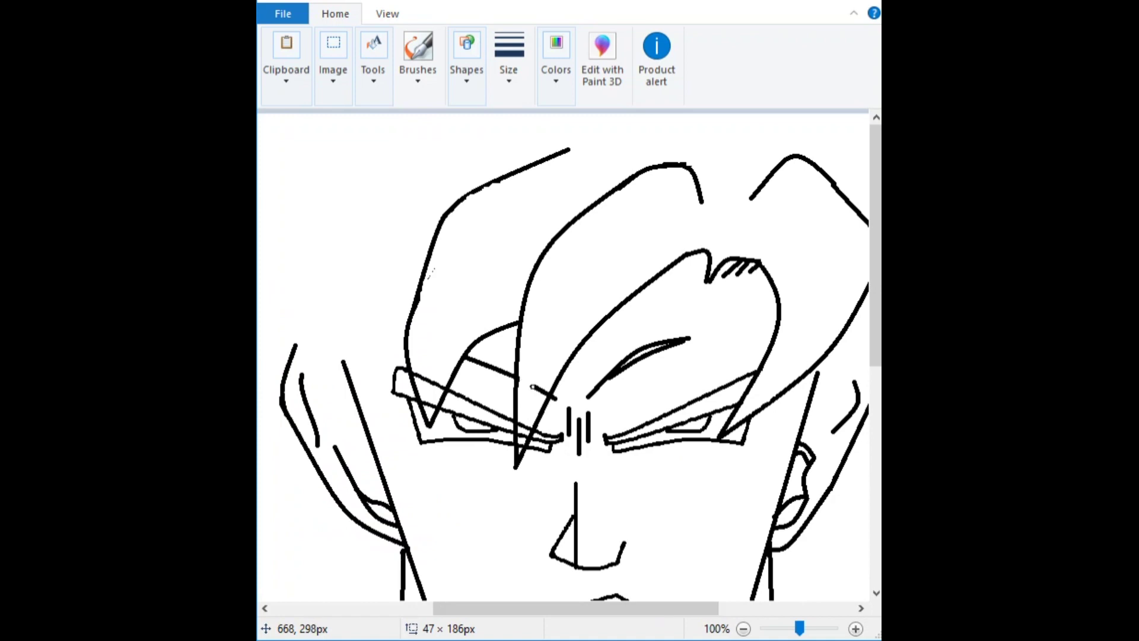
Step: Add curved strand strokes at the hairline peak and a short slanted line above the right forehead crease
{"action": "scroll", "coordinate": [544, 393], "scroll_direction": "right", "scroll_amount": 3}
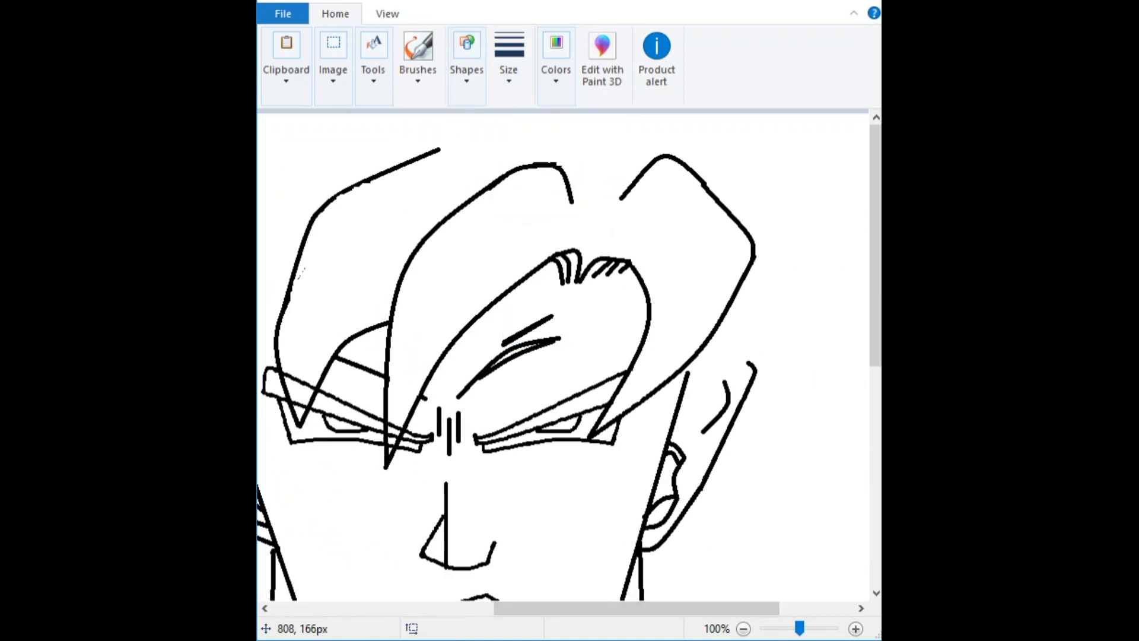
{"action": "scroll", "coordinate": [563, 356], "scroll_direction": "down", "scroll_amount": 2}
{"action": "scroll", "coordinate": [564, 356], "scroll_direction": "left", "scroll_amount": 9}
{"action": "scroll", "coordinate": [564, 356], "scroll_direction": "right", "scroll_amount": 10}
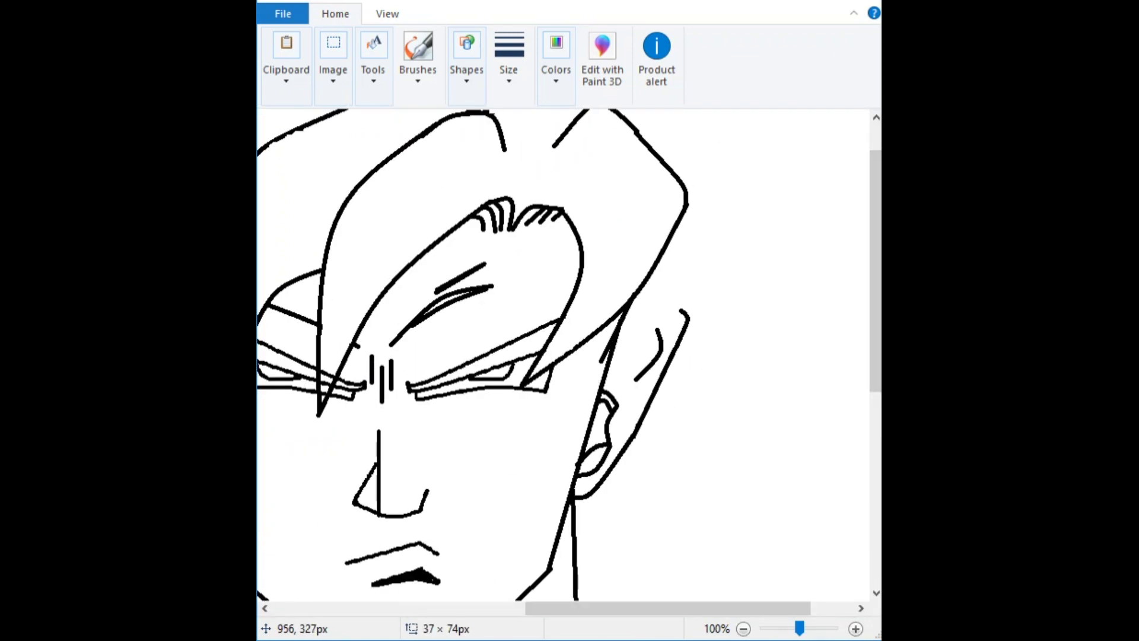
Step: Draw another lock from a point at the right ear, curving up behind the right lock and over to its peak
{"action": "left_click_drag", "start_coordinate": [664, 315], "coordinate": [701, 273]}
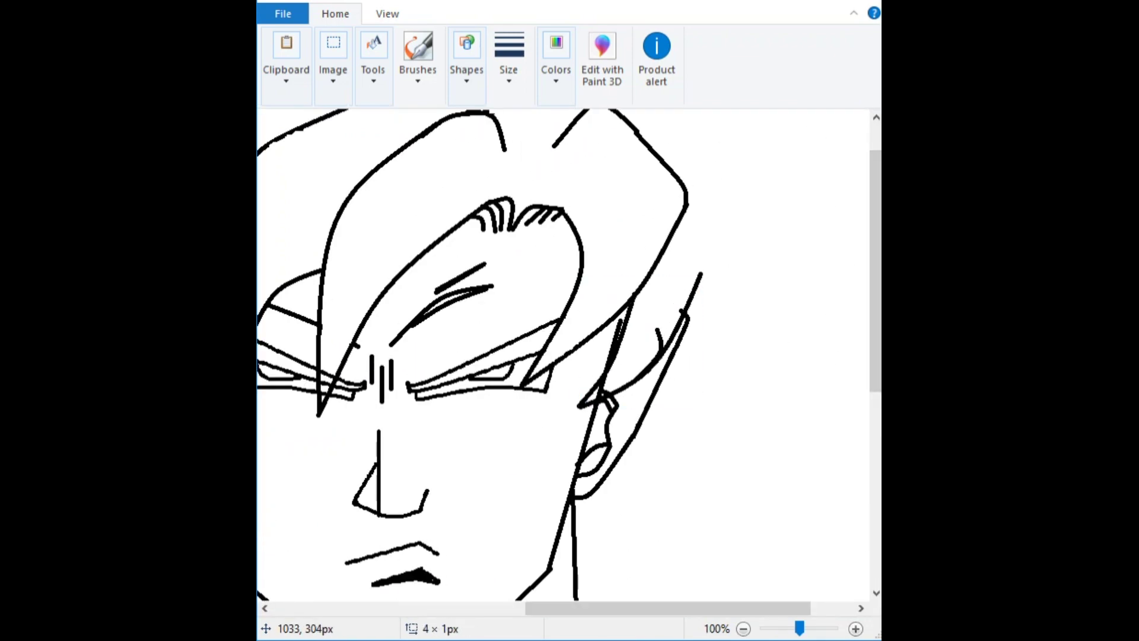
{"action": "left_click_drag", "start_coordinate": [735, 189], "coordinate": [744, 146]}
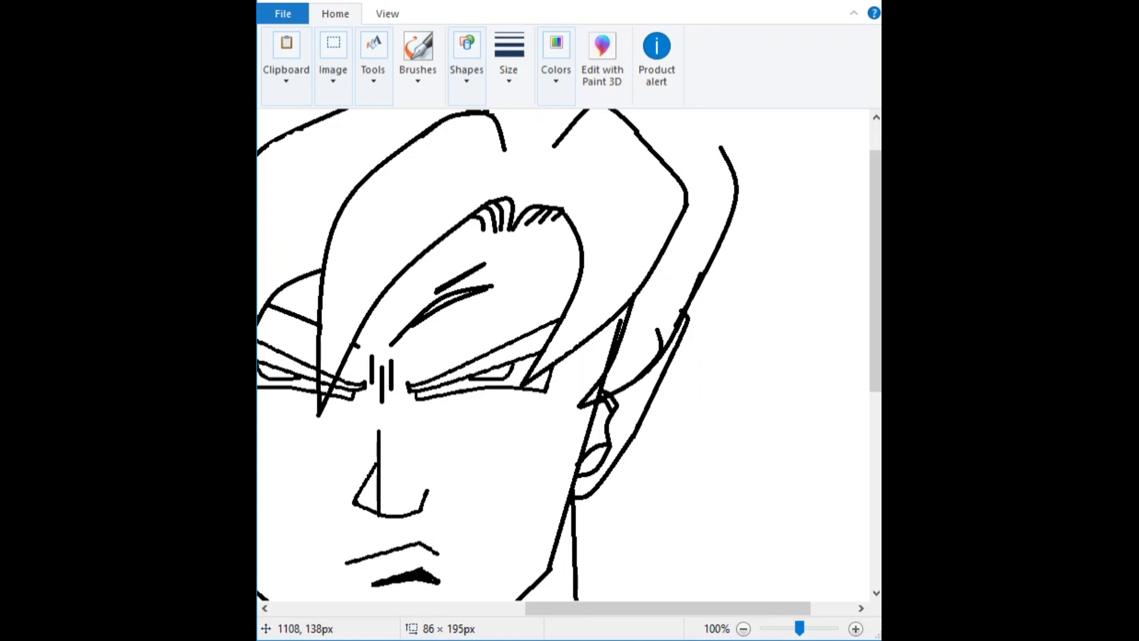
{"action": "scroll", "coordinate": [742, 196], "scroll_direction": "up", "scroll_amount": 2}
{"action": "left_click_drag", "start_coordinate": [728, 215], "coordinate": [674, 178]}
{"action": "scroll", "coordinate": [564, 356], "scroll_direction": "right", "scroll_amount": 2}
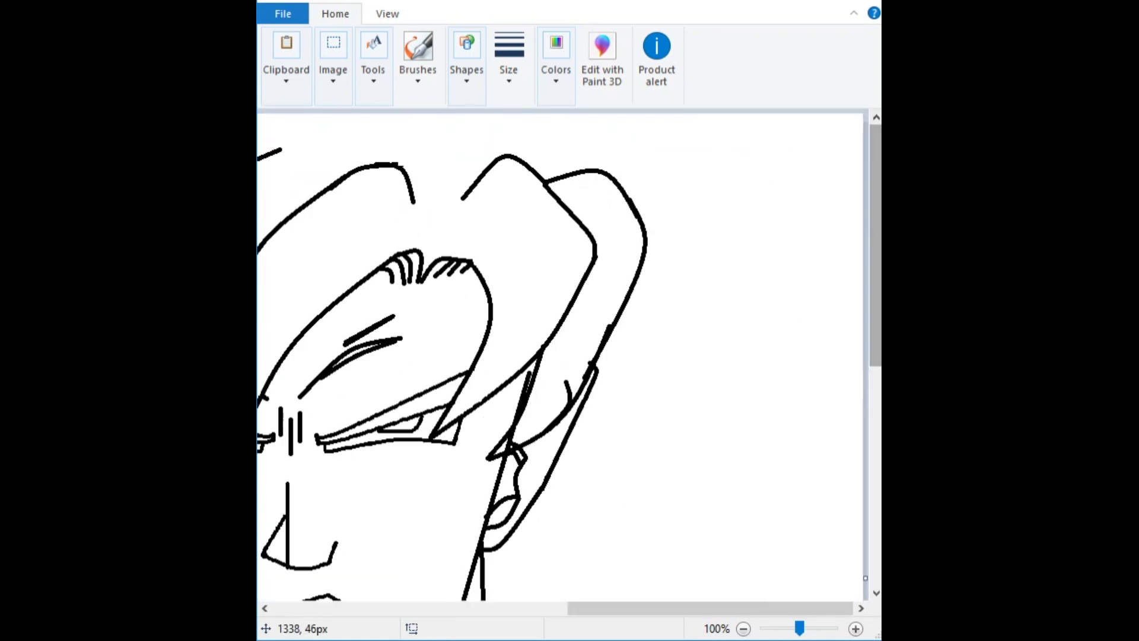
Step: Draw a small pointed hair tuft below the right ear and a long curve rising outward behind the ear
{"action": "scroll", "coordinate": [564, 356], "scroll_direction": "down", "scroll_amount": 2}
{"action": "scroll", "coordinate": [564, 342], "scroll_direction": "up", "scroll_amount": 1}
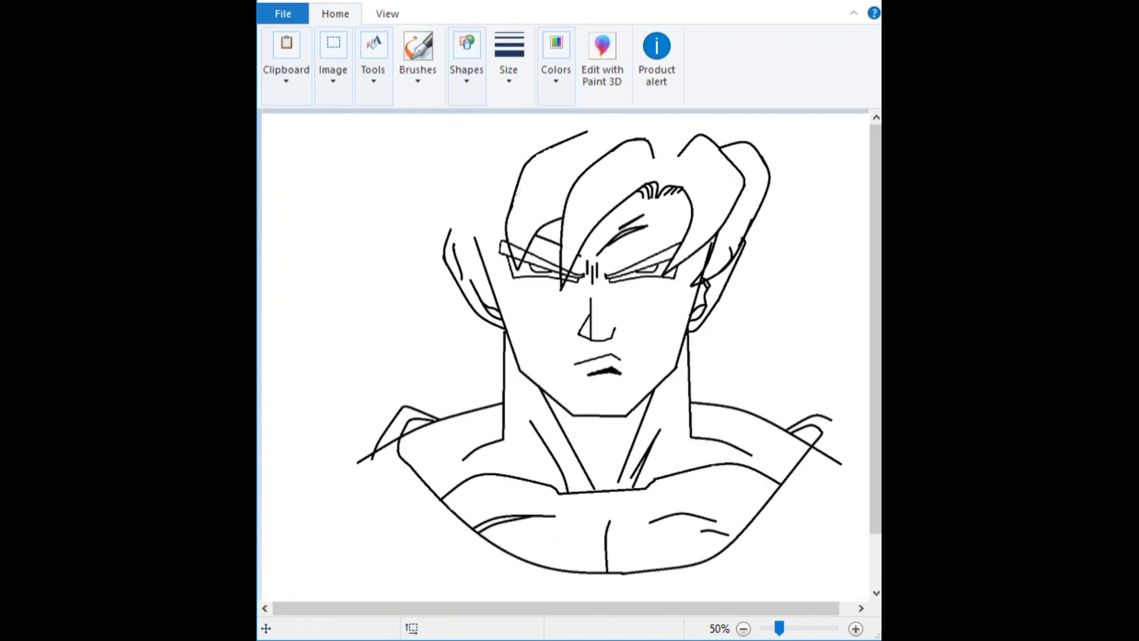
{"action": "scroll", "coordinate": [569, 356], "scroll_direction": "up", "scroll_amount": 1}
{"action": "scroll", "coordinate": [569, 356], "scroll_direction": "right", "scroll_amount": 4}
{"action": "scroll", "coordinate": [564, 356], "scroll_direction": "left", "scroll_amount": 2}
{"action": "scroll", "coordinate": [564, 356], "scroll_direction": "right", "scroll_amount": 1}
{"action": "scroll", "coordinate": [564, 356], "scroll_direction": "left", "scroll_amount": 2}
{"action": "left_click", "coordinate": [466, 59]}
{"action": "left_click", "coordinate": [472, 118]}
{"action": "mouse_move", "coordinate": [500, 526]}
{"action": "left_mouse_down"}
{"action": "mouse_move", "coordinate": [611, 433]}
{"action": "mouse_move", "coordinate": [738, 267]}
{"action": "left_mouse_up"}
{"action": "scroll", "coordinate": [564, 356], "scroll_direction": "left", "scroll_amount": 1}
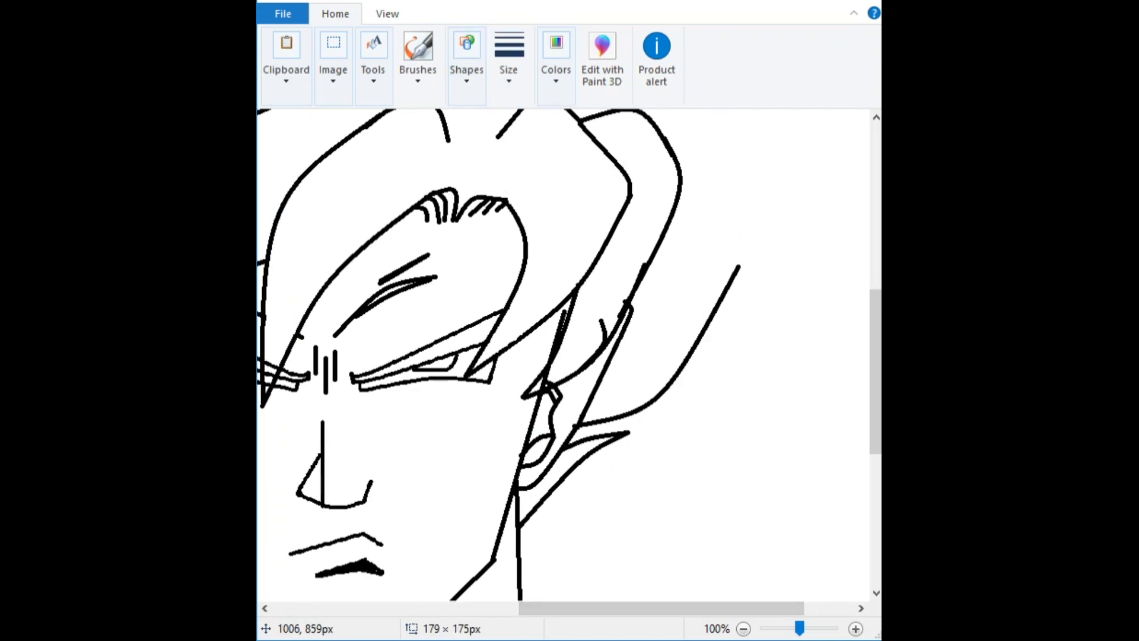
Step: Try to reshape the long curve behind the right ear and cap it with a short horizontal line
{"action": "mouse_move", "coordinate": [652, 356]}
{"action": "left_mouse_down"}
{"action": "mouse_move", "coordinate": [742, 264]}
{"action": "mouse_move", "coordinate": [731, 321]}
{"action": "left_mouse_up"}
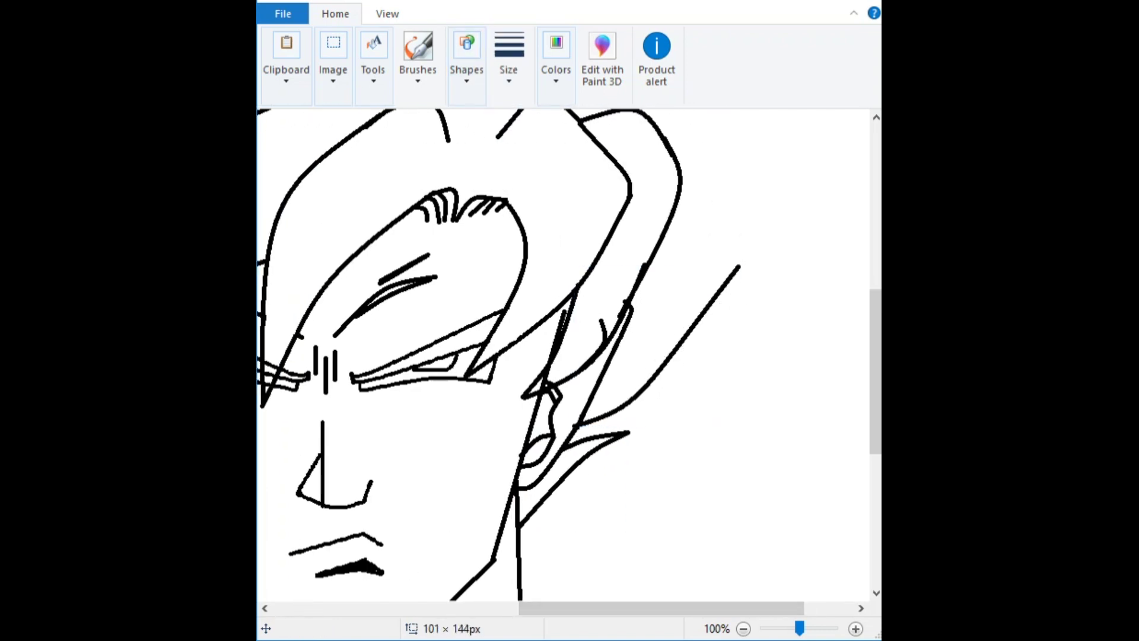
{"action": "left_click", "coordinate": [466, 59]}
{"action": "left_click", "coordinate": [466, 60]}
{"action": "left_click_drag", "start_coordinate": [736, 270], "coordinate": [739, 240]}
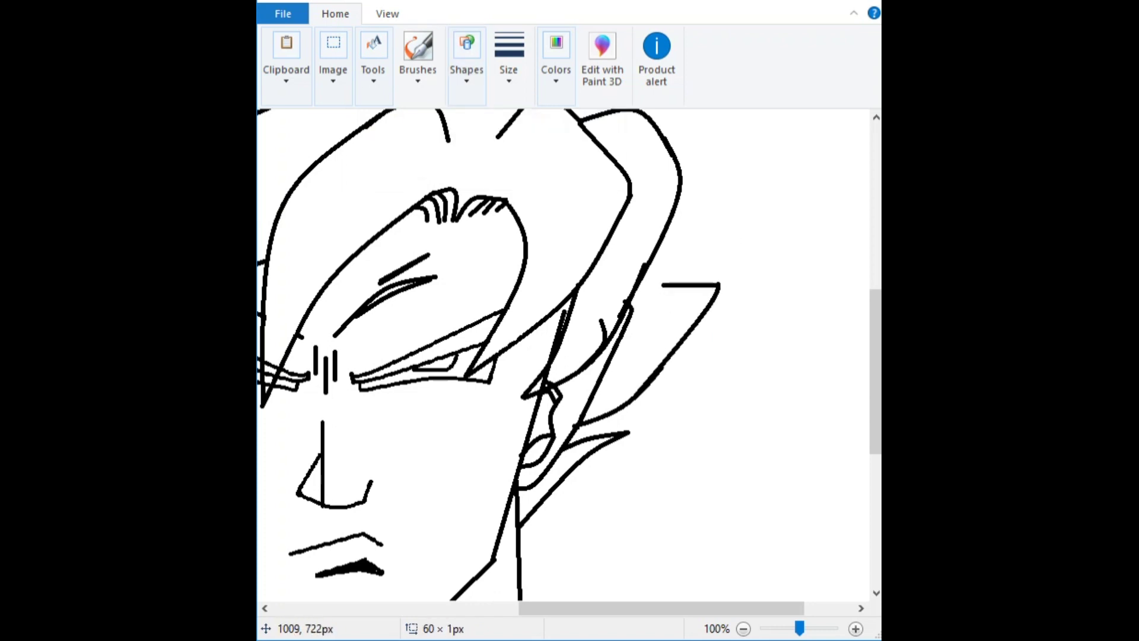
{"action": "key", "text": "ctrl+z"}
{"action": "key", "text": "ctrl+z"}
{"action": "key", "text": "ctrl+z"}
Step: Try to draw a long curved spike edge rising outward from the top of the right ear
{"action": "scroll", "coordinate": [534, 356], "scroll_direction": "up", "scroll_amount": 3}
{"action": "scroll", "coordinate": [534, 356], "scroll_direction": "left", "scroll_amount": 1}
{"action": "scroll", "coordinate": [564, 356], "scroll_direction": "down", "scroll_amount": 3}
{"action": "scroll", "coordinate": [564, 356], "scroll_direction": "down", "scroll_amount": 1}
{"action": "left_click_drag", "start_coordinate": [658, 364], "coordinate": [863, 114]}
{"action": "scroll", "coordinate": [564, 356], "scroll_direction": "up", "scroll_amount": 5}
{"action": "scroll", "coordinate": [564, 356], "scroll_direction": "right", "scroll_amount": 3}
{"action": "left_click_drag", "start_coordinate": [601, 405], "coordinate": [648, 415]}
{"action": "scroll", "coordinate": [563, 356], "scroll_direction": "left", "scroll_amount": 3}
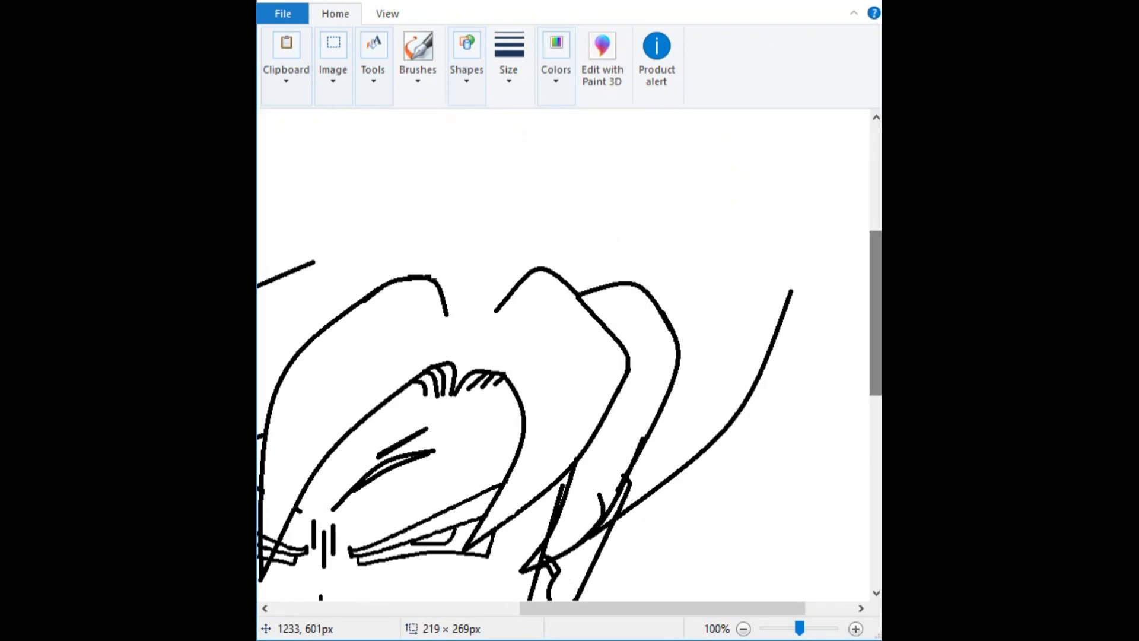
{"action": "key", "text": "ctrl+z"}
Step: Draw a large pointed hair spike from the top of the right ear, with a curved lower edge and an upper edge toward the head
{"action": "mouse_move", "coordinate": [595, 537]}
{"action": "left_mouse_down"}
{"action": "mouse_move", "coordinate": [857, 172]}
{"action": "mouse_move", "coordinate": [850, 208]}
{"action": "left_mouse_up"}
{"action": "left_click_drag", "start_coordinate": [727, 371], "coordinate": [787, 382]}
{"action": "left_click_drag", "start_coordinate": [850, 208], "coordinate": [682, 232]}
{"action": "left_click_drag", "start_coordinate": [765, 220], "coordinate": [751, 267]}
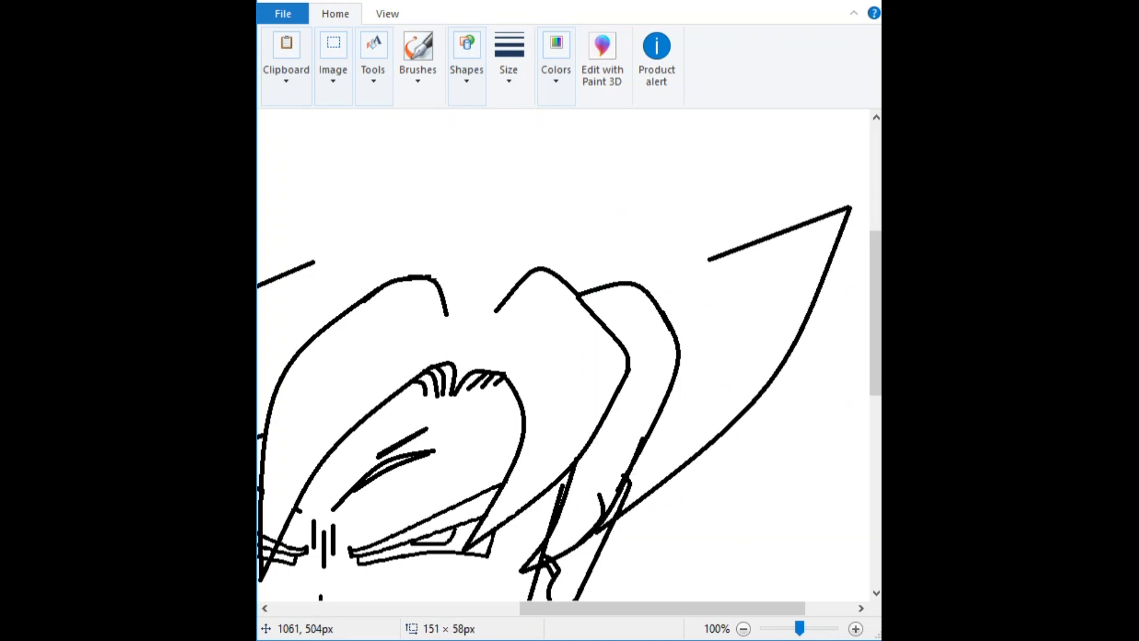
Step: Draw a curved hair spike behind the right ear, between the large spike and the small tuft
{"action": "scroll", "coordinate": [564, 356], "scroll_direction": "down", "scroll_amount": 4}
{"action": "scroll", "coordinate": [563, 356], "scroll_direction": "right", "scroll_amount": 2}
{"action": "left_click_drag", "start_coordinate": [463, 391], "coordinate": [668, 301]}
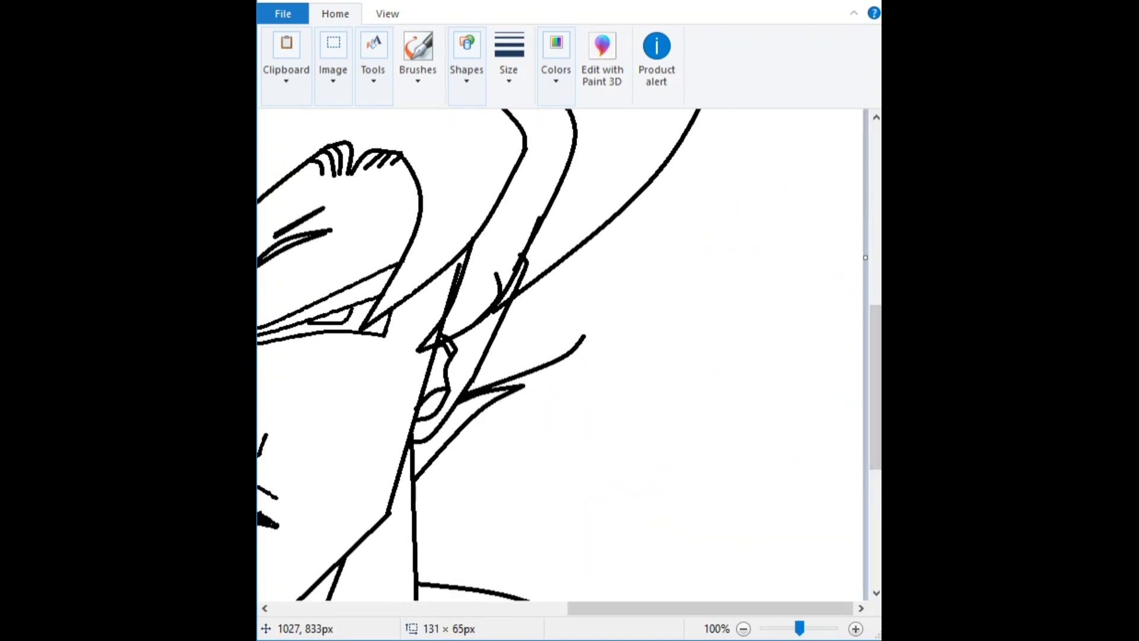
{"action": "left_click_drag", "start_coordinate": [584, 336], "coordinate": [736, 196]}
{"action": "mouse_move", "coordinate": [527, 341]}
{"action": "left_mouse_down"}
{"action": "mouse_move", "coordinate": [578, 318]}
{"action": "mouse_move", "coordinate": [554, 359]}
{"action": "mouse_move", "coordinate": [703, 216]}
{"action": "left_mouse_up"}
{"action": "mouse_move", "coordinate": [652, 255]}
{"action": "left_mouse_down"}
{"action": "mouse_move", "coordinate": [554, 328]}
{"action": "mouse_move", "coordinate": [612, 299]}
{"action": "left_mouse_up"}
{"action": "key", "text": "ctrl+z"}
{"action": "mouse_move", "coordinate": [462, 395]}
{"action": "left_mouse_down"}
{"action": "mouse_move", "coordinate": [687, 224]}
{"action": "mouse_move", "coordinate": [592, 199]}
{"action": "mouse_move", "coordinate": [648, 281]}
{"action": "mouse_move", "coordinate": [617, 332]}
{"action": "mouse_move", "coordinate": [594, 266]}
{"action": "mouse_move", "coordinate": [569, 279]}
{"action": "left_mouse_up"}
Step: Draw a small pointed hair tuft below the left ear, joining the ear and the neck line
{"action": "scroll", "coordinate": [569, 356], "scroll_direction": "left", "scroll_amount": 10}
{"action": "scroll", "coordinate": [569, 356], "scroll_direction": "up", "scroll_amount": 4}
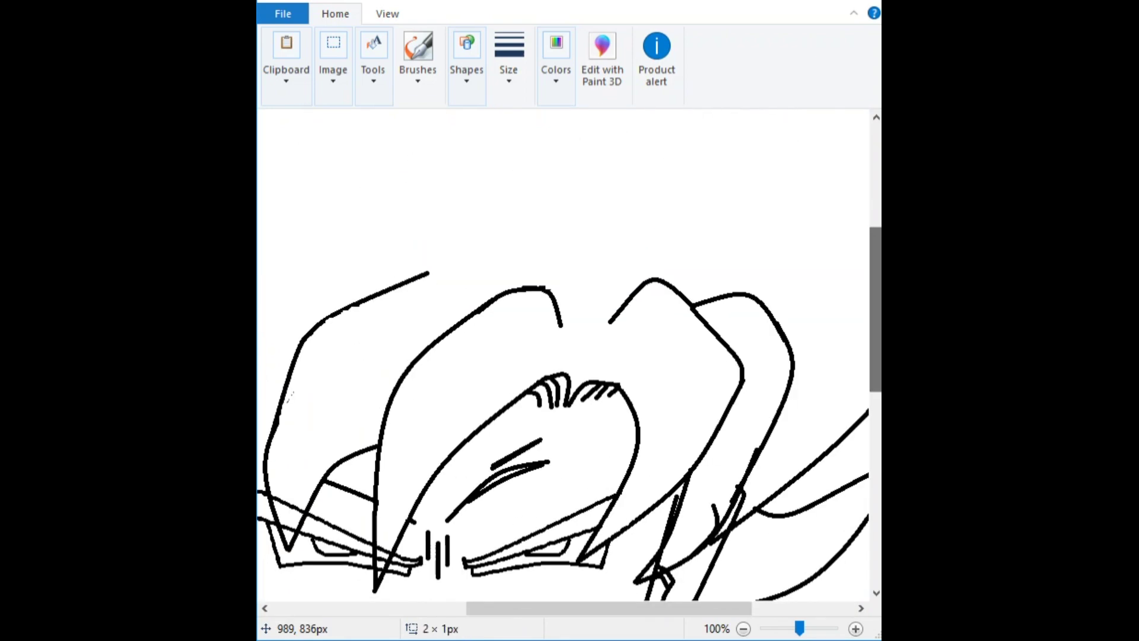
{"action": "scroll", "coordinate": [570, 356], "scroll_direction": "down", "scroll_amount": 4}
{"action": "left_click_drag", "start_coordinate": [589, 418], "coordinate": [641, 406]}
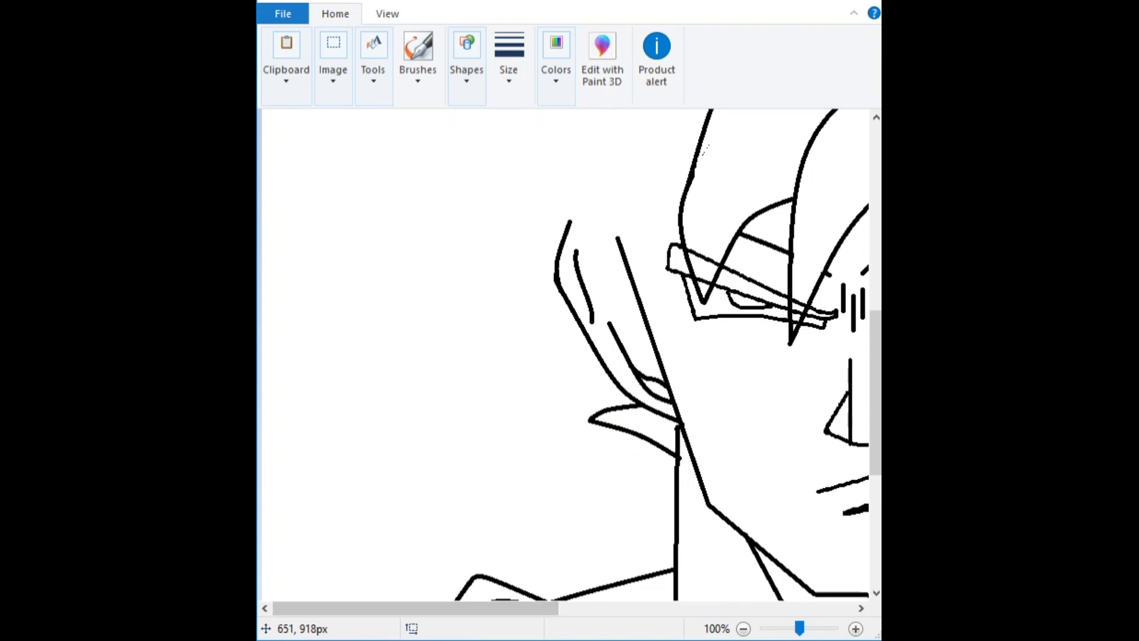
Step: Fill the small rounded area at the end of the right shoulder with black
{"action": "scroll", "coordinate": [563, 356], "scroll_direction": "down", "scroll_amount": 1}
{"action": "scroll", "coordinate": [771, 474], "scroll_direction": "up", "scroll_amount": 1}
{"action": "left_click", "coordinate": [466, 69]}
{"action": "left_click", "coordinate": [482, 120]}
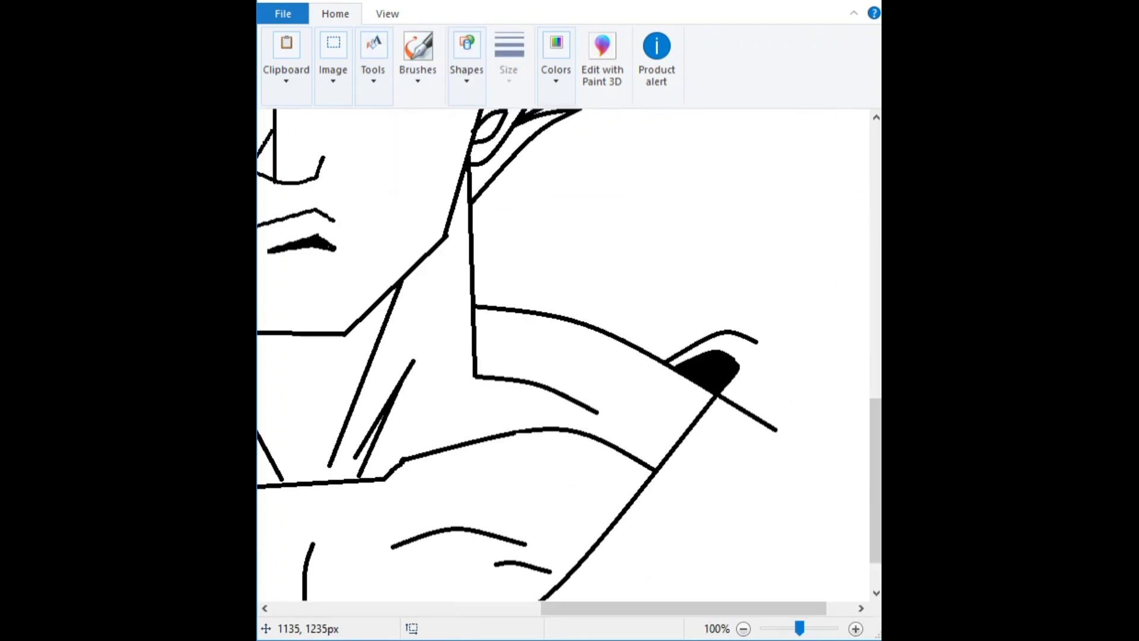
{"action": "scroll", "coordinate": [564, 356], "scroll_direction": "down", "scroll_amount": 1}
{"action": "scroll", "coordinate": [593, 297], "scroll_direction": "up", "scroll_amount": 1}
{"action": "scroll", "coordinate": [564, 356], "scroll_direction": "left", "scroll_amount": 1}
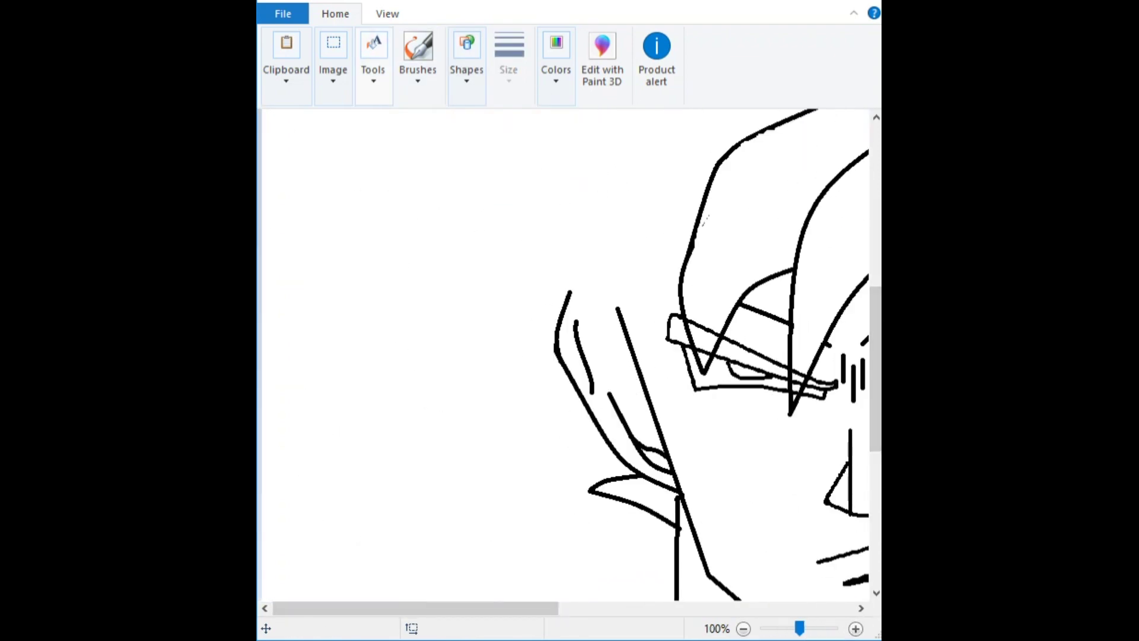
Step: Draw the curved lower edge of a medium hair spike extending outward from the left ear
{"action": "left_click", "coordinate": [466, 69]}
{"action": "left_click", "coordinate": [458, 119]}
{"action": "left_click_drag", "start_coordinate": [544, 396], "coordinate": [542, 428]}
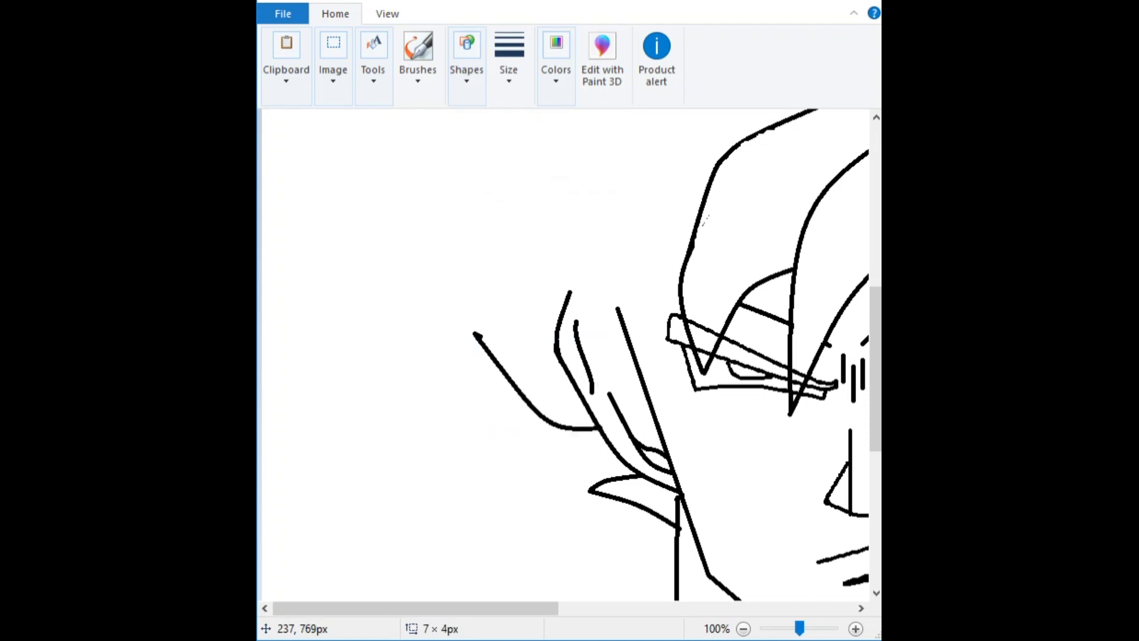
{"action": "scroll", "coordinate": [511, 295], "scroll_direction": "right", "scroll_amount": 3}
Step: Close the medium spike beside the left ear and draw a large spike above it with curved lower and upper edges
{"action": "mouse_move", "coordinate": [388, 313]}
{"action": "left_mouse_down"}
{"action": "mouse_move", "coordinate": [340, 281]}
{"action": "mouse_move", "coordinate": [373, 128]}
{"action": "left_mouse_up"}
{"action": "scroll", "coordinate": [374, 128], "scroll_direction": "left", "scroll_amount": 2}
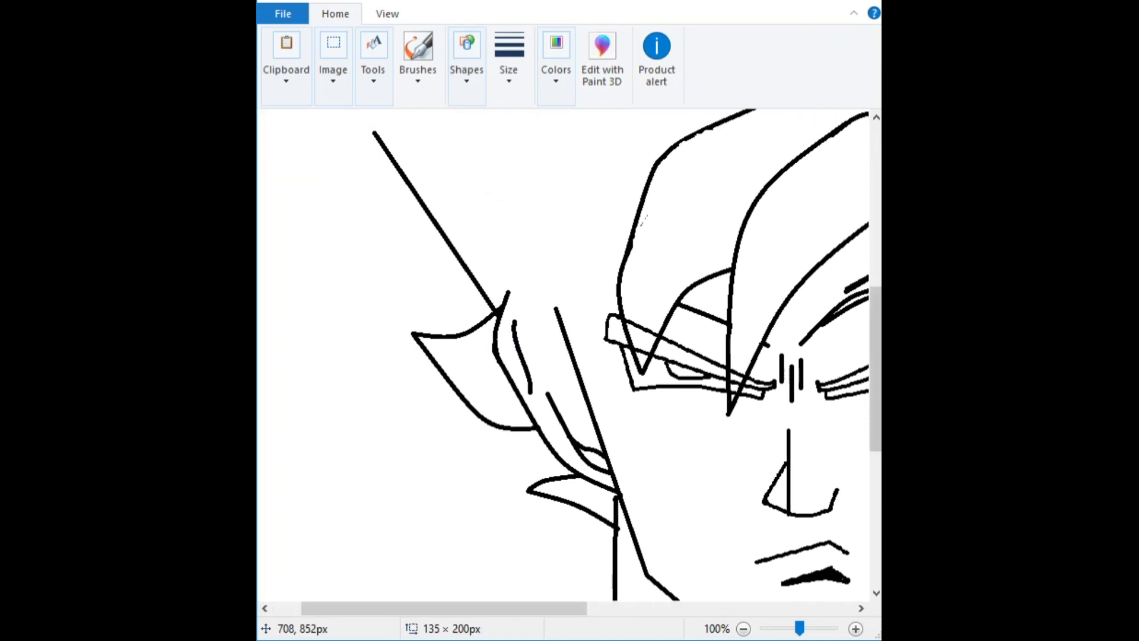
{"action": "scroll", "coordinate": [415, 297], "scroll_direction": "up", "scroll_amount": 3}
{"action": "left_click_drag", "start_coordinate": [427, 380], "coordinate": [353, 405]}
{"action": "mouse_move", "coordinate": [409, 457]}
{"action": "left_mouse_down"}
{"action": "mouse_move", "coordinate": [378, 293]}
{"action": "mouse_move", "coordinate": [435, 453]}
{"action": "mouse_move", "coordinate": [460, 426]}
{"action": "left_mouse_up"}
{"action": "left_click_drag", "start_coordinate": [312, 213], "coordinate": [456, 290]}
{"action": "left_click_drag", "start_coordinate": [385, 255], "coordinate": [403, 285]}
{"action": "scroll", "coordinate": [564, 356], "scroll_direction": "down", "scroll_amount": 3}
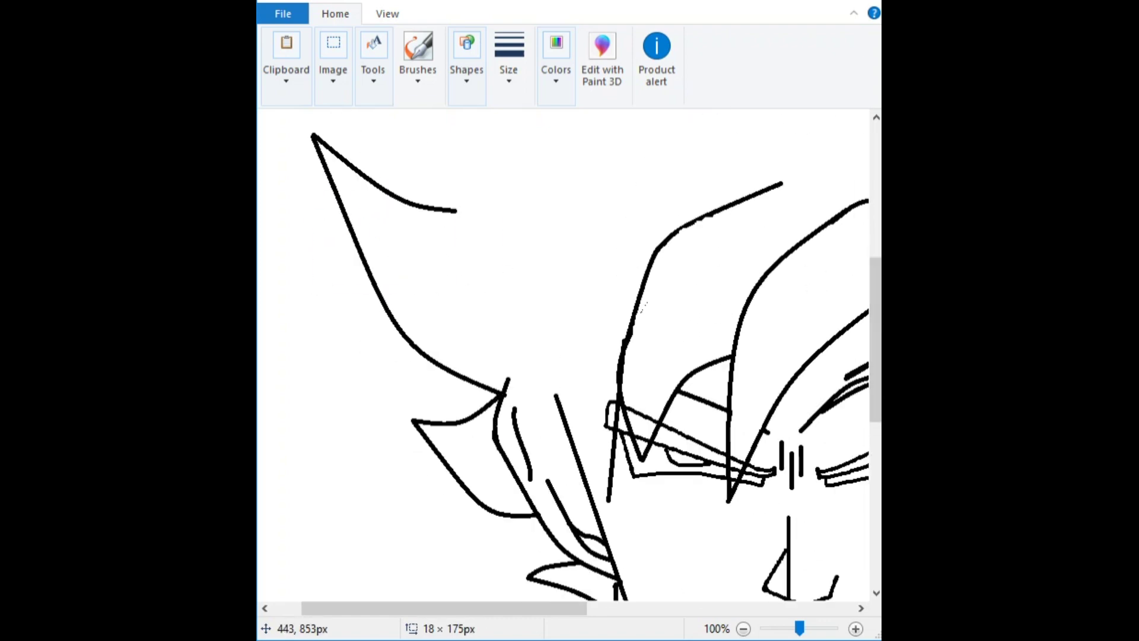
Step: Draw a curved line beside the left eye and a long pointed bang sweeping down over the left ear toward the cheek
{"action": "mouse_move", "coordinate": [608, 501]}
{"action": "left_mouse_down"}
{"action": "mouse_move", "coordinate": [583, 394]}
{"action": "mouse_move", "coordinate": [514, 333]}
{"action": "left_mouse_up"}
{"action": "left_click_drag", "start_coordinate": [514, 333], "coordinate": [544, 445]}
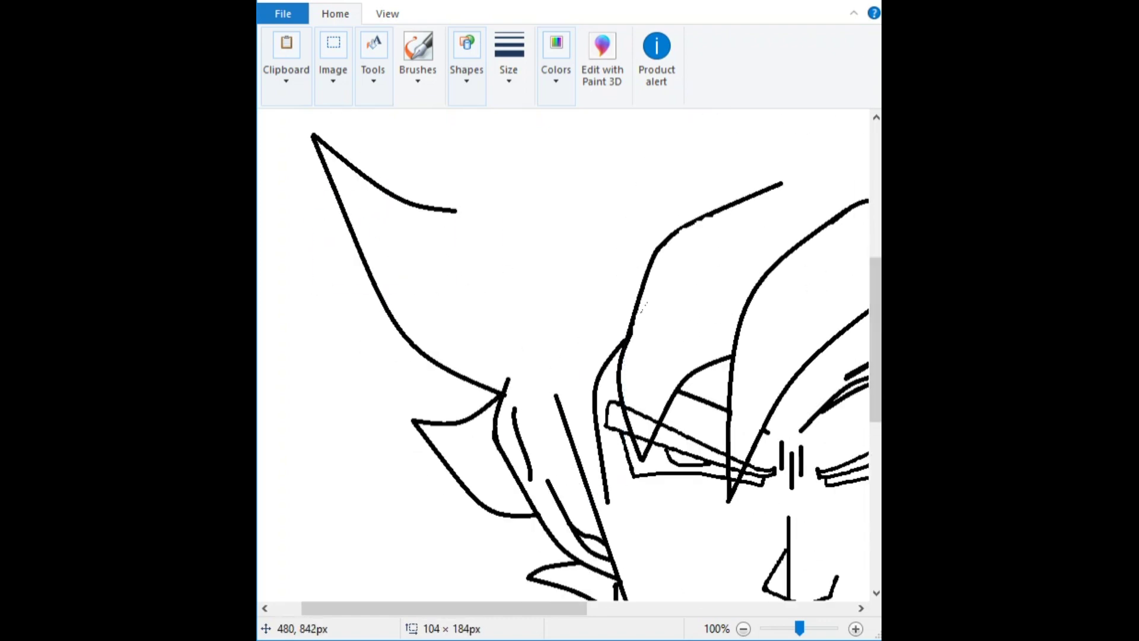
{"action": "left_click_drag", "start_coordinate": [623, 409], "coordinate": [625, 516]}
{"action": "mouse_move", "coordinate": [613, 382]}
{"action": "left_mouse_down"}
{"action": "mouse_move", "coordinate": [585, 550]}
{"action": "mouse_move", "coordinate": [676, 529]}
{"action": "mouse_move", "coordinate": [479, 295]}
{"action": "left_mouse_up"}
{"action": "left_click_drag", "start_coordinate": [553, 404], "coordinate": [539, 474]}
{"action": "left_click_drag", "start_coordinate": [510, 375], "coordinate": [537, 221]}
{"action": "left_click_drag", "start_coordinate": [523, 297], "coordinate": [484, 273]}
{"action": "left_click", "coordinate": [373, 65]}
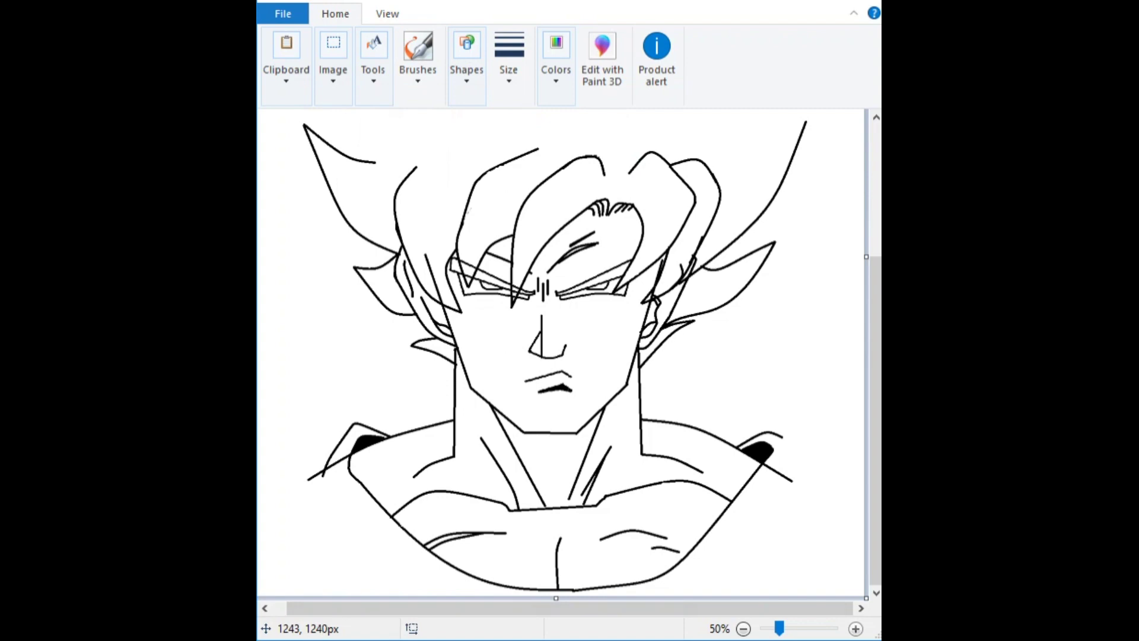
Step: Draw a narrow pointed hair spike above the large left spike, with a long lower edge and a short upper edge
{"action": "scroll", "coordinate": [563, 356], "scroll_direction": "up", "scroll_amount": 5}
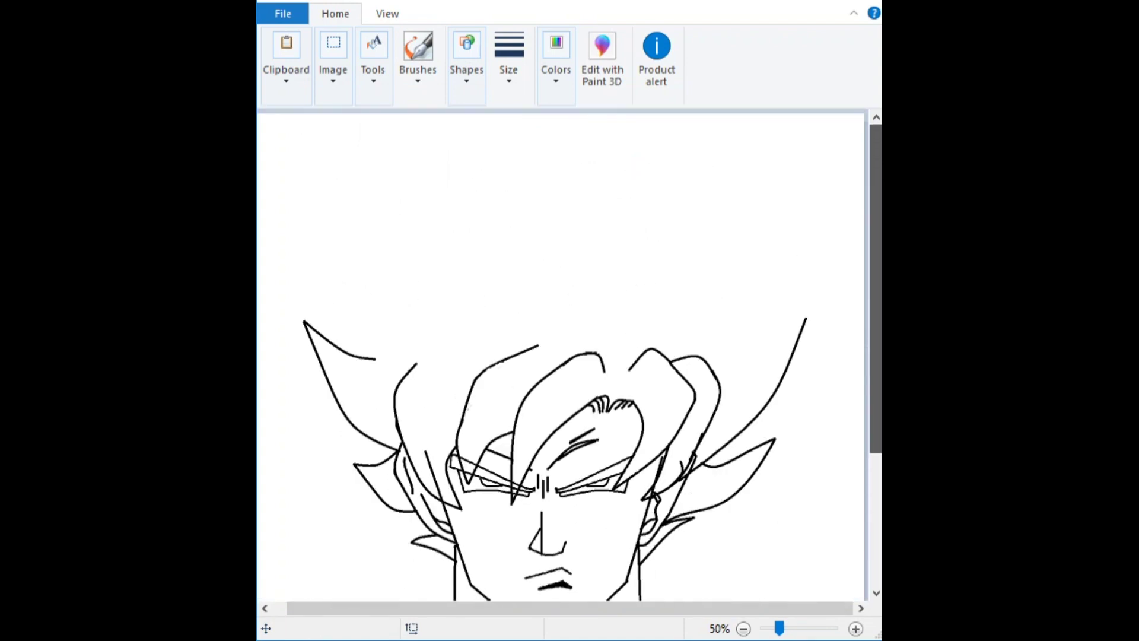
{"action": "scroll", "coordinate": [562, 356], "scroll_direction": "up", "scroll_amount": 1}
{"action": "scroll", "coordinate": [562, 356], "scroll_direction": "up", "scroll_amount": 1}
{"action": "scroll", "coordinate": [563, 356], "scroll_direction": "up", "scroll_amount": 5}
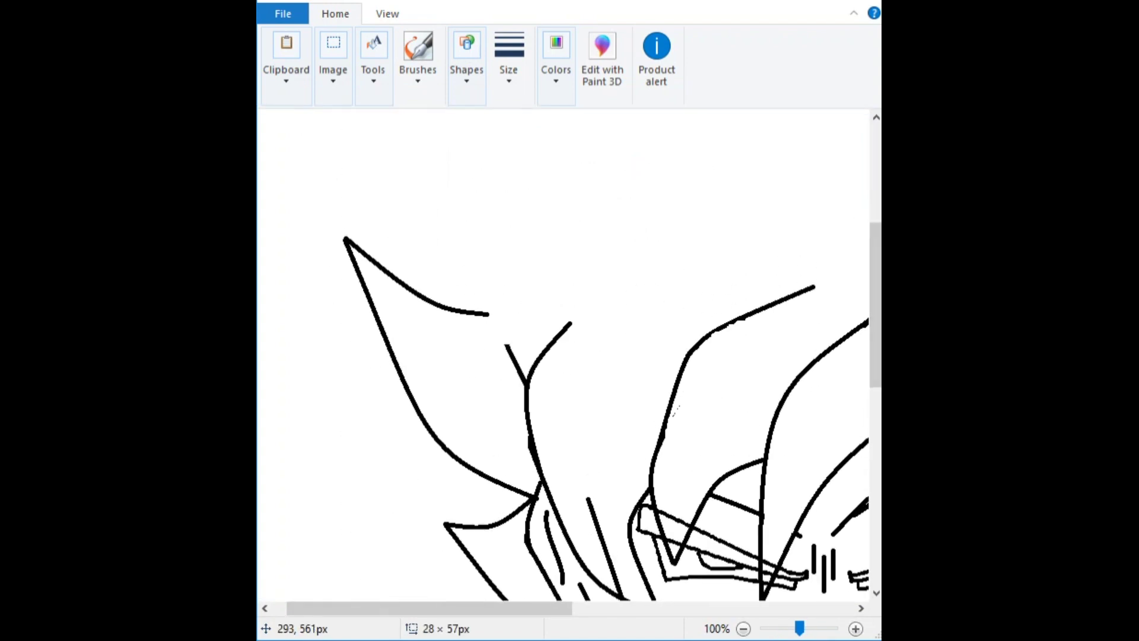
{"action": "left_click_drag", "start_coordinate": [523, 568], "coordinate": [479, 290]}
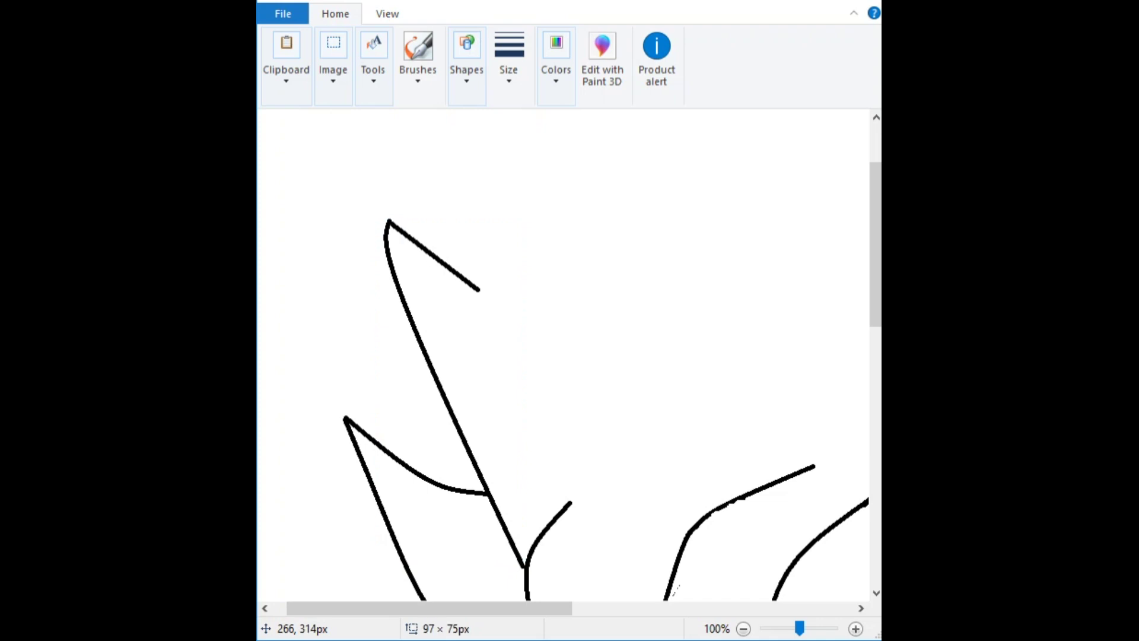
Step: Curve the narrow left spike's upper edge and draw the curved left edge and tip of a taller spike beside it
{"action": "left_click_drag", "start_coordinate": [454, 372], "coordinate": [491, 110]}
{"action": "scroll", "coordinate": [491, 110], "scroll_direction": "up", "scroll_amount": 1}
{"action": "left_click_drag", "start_coordinate": [471, 333], "coordinate": [452, 355]}
{"action": "scroll", "coordinate": [475, 297], "scroll_direction": "down", "scroll_amount": 1}
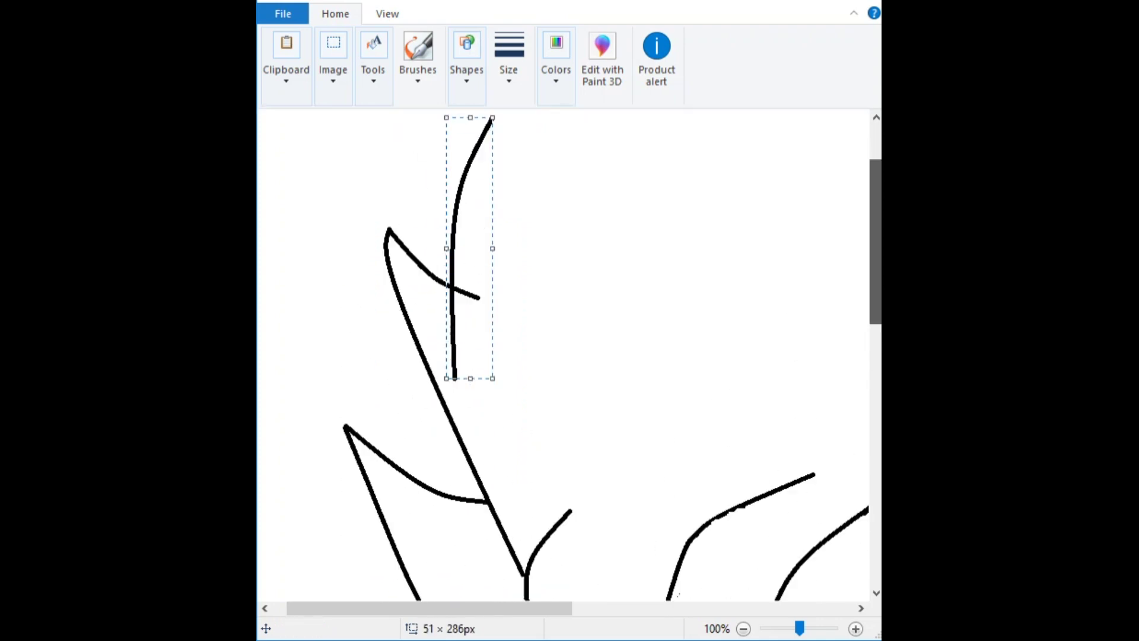
{"action": "scroll", "coordinate": [474, 297], "scroll_direction": "up", "scroll_amount": 2}
{"action": "left_click_drag", "start_coordinate": [492, 212], "coordinate": [522, 258]}
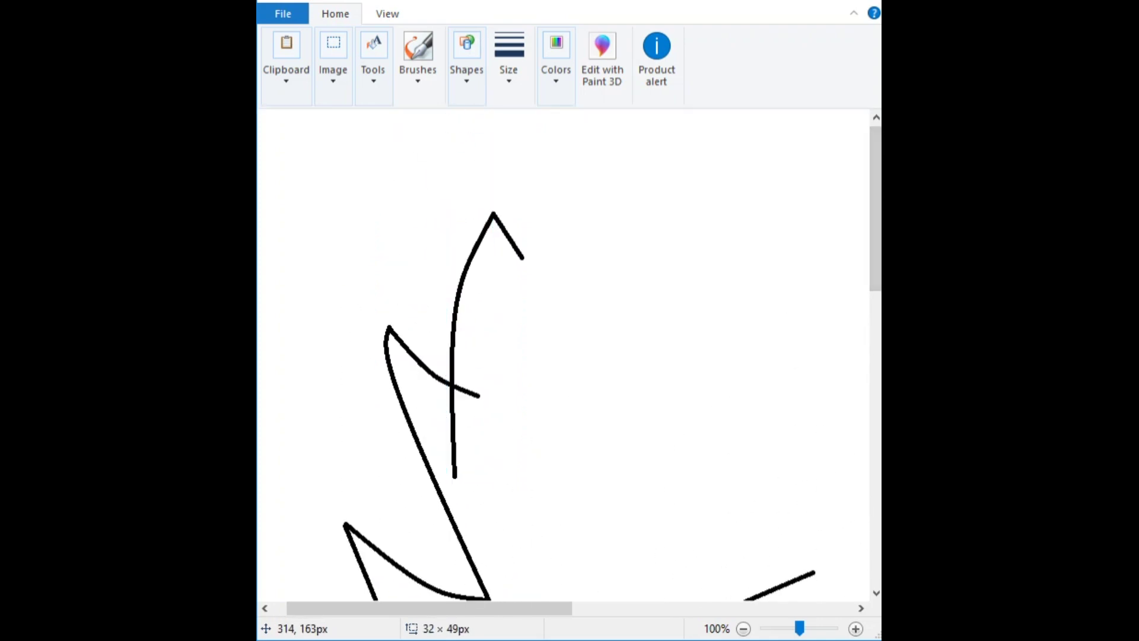
{"action": "scroll", "coordinate": [563, 355], "scroll_direction": "down", "scroll_amount": 2}
{"action": "scroll", "coordinate": [562, 355], "scroll_direction": "down", "scroll_amount": 1, "text": "ctrl"}
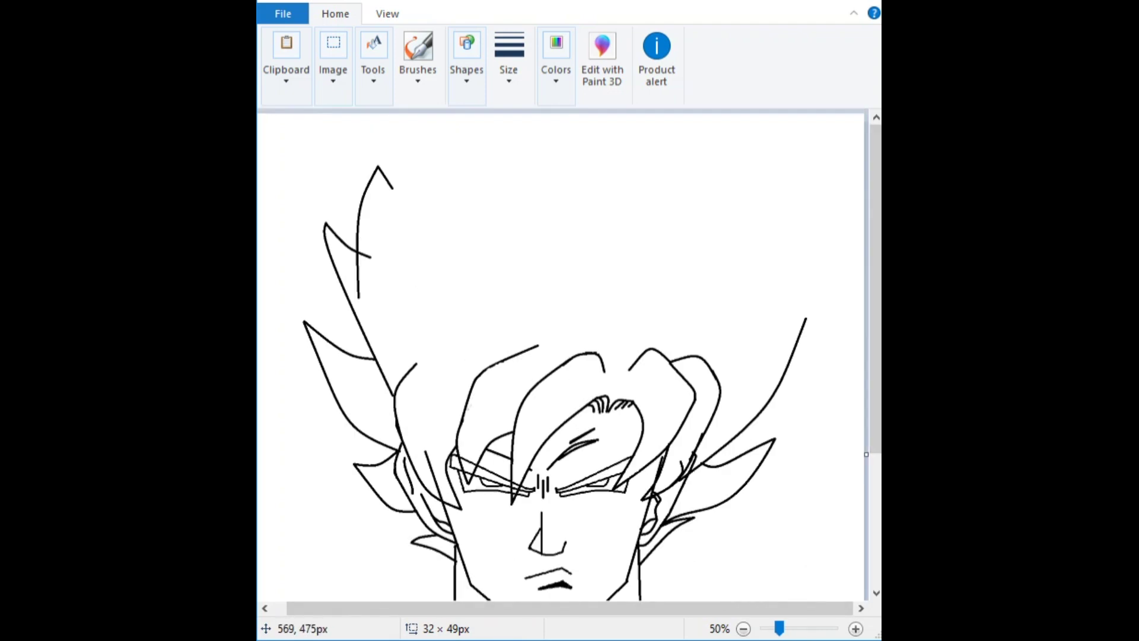
Step: Draw the taller left spike's long curved right edge from its tip down toward the forehead hair
{"action": "scroll", "coordinate": [563, 356], "scroll_direction": "up", "scroll_amount": 1, "text": "ctrl"}
{"action": "mouse_move", "coordinate": [496, 172]}
{"action": "left_mouse_down"}
{"action": "mouse_move", "coordinate": [636, 287]}
{"action": "mouse_move", "coordinate": [737, 478]}
{"action": "left_mouse_up"}
{"action": "scroll", "coordinate": [563, 356], "scroll_direction": "down", "scroll_amount": 2}
{"action": "scroll", "coordinate": [562, 356], "scroll_direction": "right", "scroll_amount": 4}
{"action": "scroll", "coordinate": [562, 356], "scroll_direction": "down", "scroll_amount": 1, "text": "ctrl"}
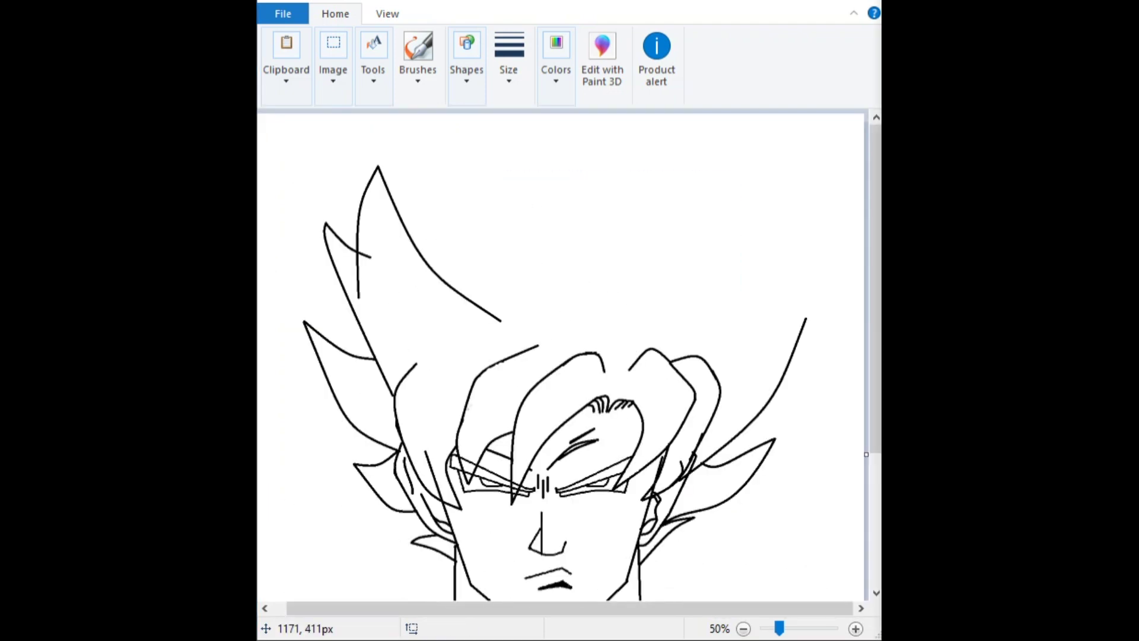
Step: Draw three more curved hair spikes: a tall central one, a large one to its right and a narrow one to its left
{"action": "mouse_move", "coordinate": [531, 144]}
{"action": "left_mouse_down"}
{"action": "mouse_move", "coordinate": [488, 310]}
{"action": "mouse_move", "coordinate": [480, 189]}
{"action": "mouse_move", "coordinate": [482, 237]}
{"action": "mouse_move", "coordinate": [617, 278]}
{"action": "left_mouse_up"}
{"action": "left_click_drag", "start_coordinate": [599, 261], "coordinate": [573, 252]}
{"action": "left_click_drag", "start_coordinate": [670, 156], "coordinate": [680, 133]}
{"action": "left_click_drag", "start_coordinate": [584, 329], "coordinate": [585, 237]}
{"action": "left_click_drag", "start_coordinate": [653, 255], "coordinate": [640, 278]}
{"action": "left_click_drag", "start_coordinate": [733, 213], "coordinate": [757, 195]}
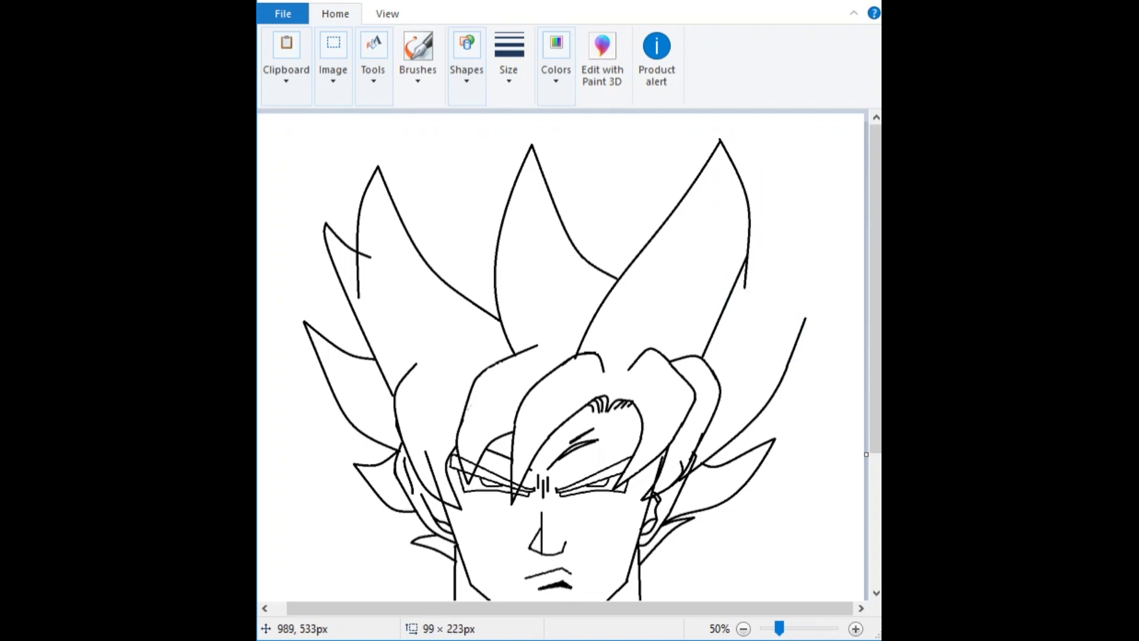
{"action": "left_click_drag", "start_coordinate": [459, 140], "coordinate": [426, 261]}
{"action": "left_click_drag", "start_coordinate": [443, 200], "coordinate": [423, 205]}
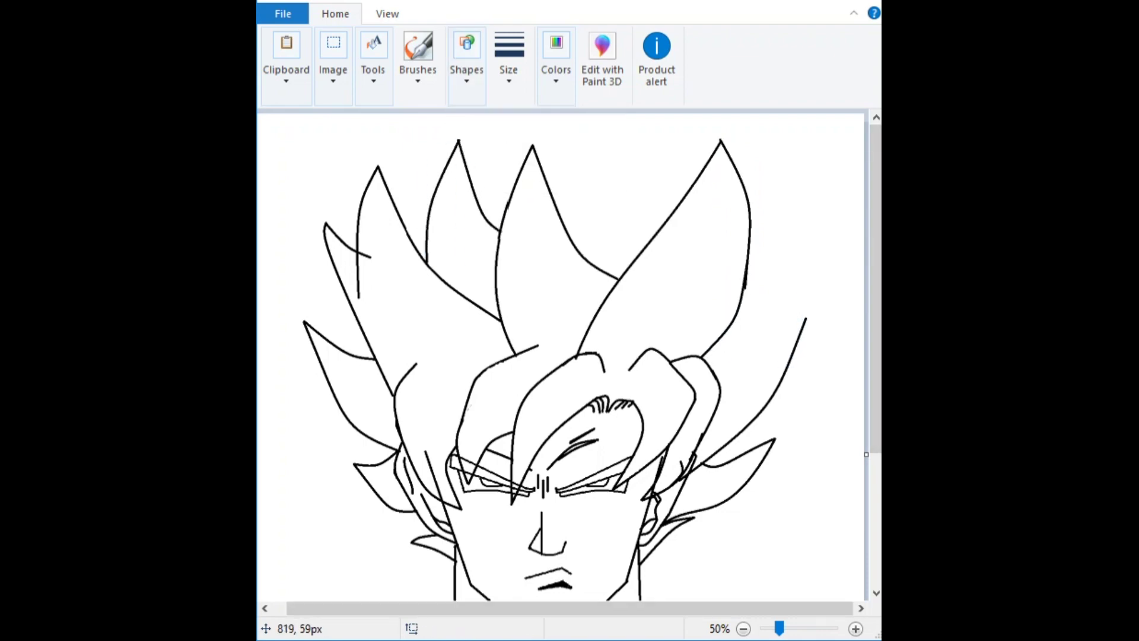
Step: Extend the canvas downward and move the whole drawing down and slightly right to make room above the hair
{"action": "key", "text": "ctrl+Page_Down"}
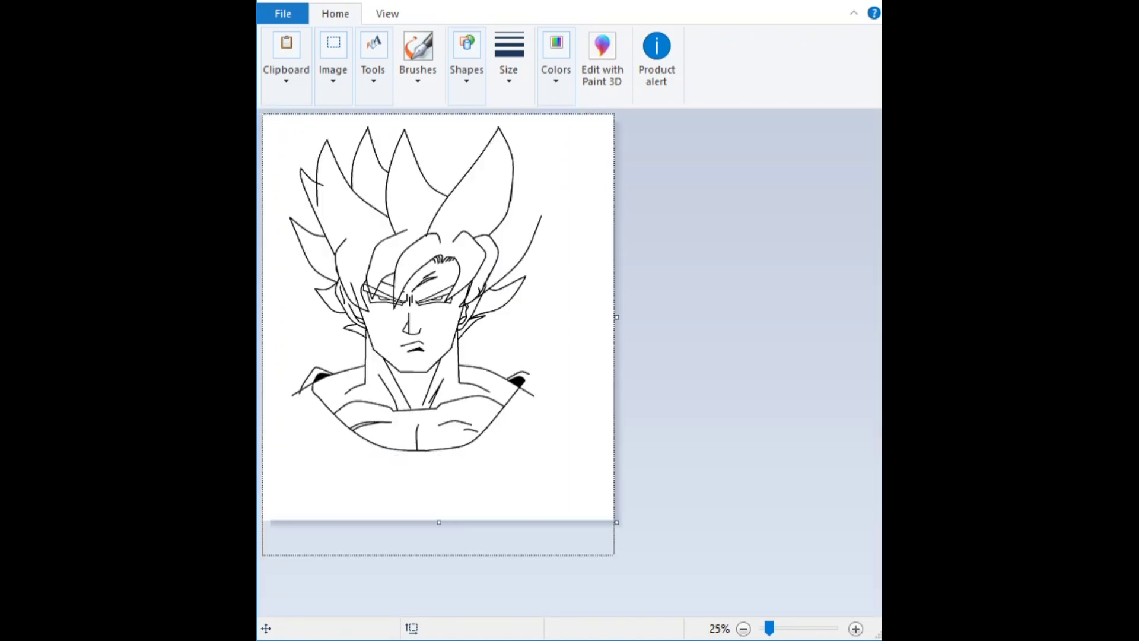
{"action": "key", "text": "ctrl+Page_Up"}
{"action": "scroll", "coordinate": [564, 356], "scroll_direction": "down", "scroll_amount": 5}
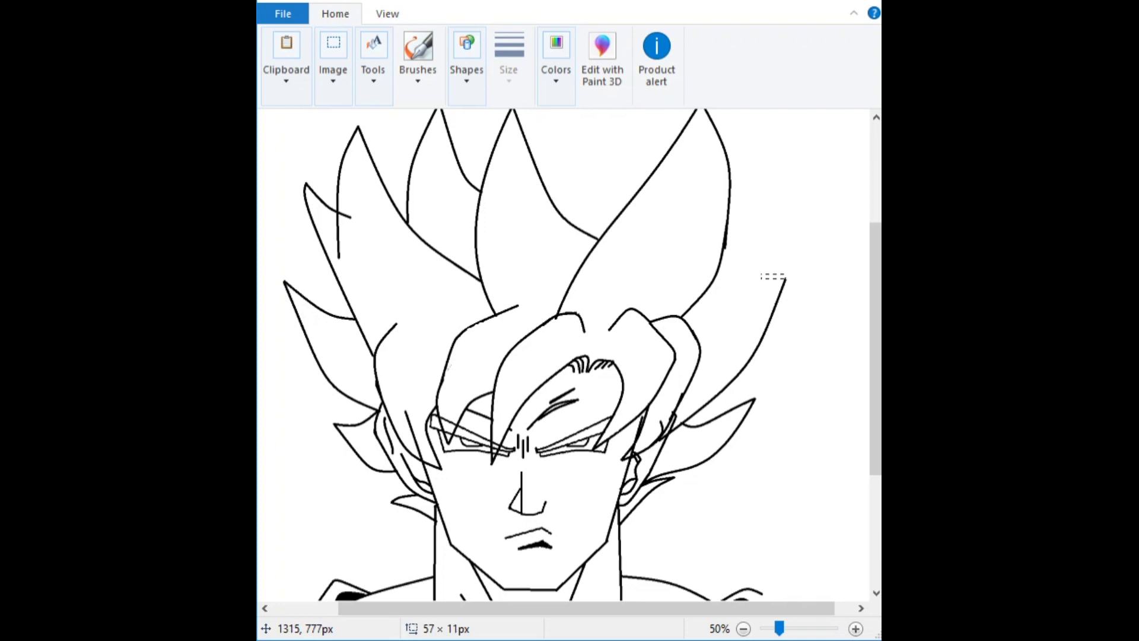
{"action": "scroll", "coordinate": [564, 356], "scroll_direction": "up", "scroll_amount": 2}
{"action": "left_click", "coordinate": [388, 13]}
{"action": "left_click", "coordinate": [320, 57]}
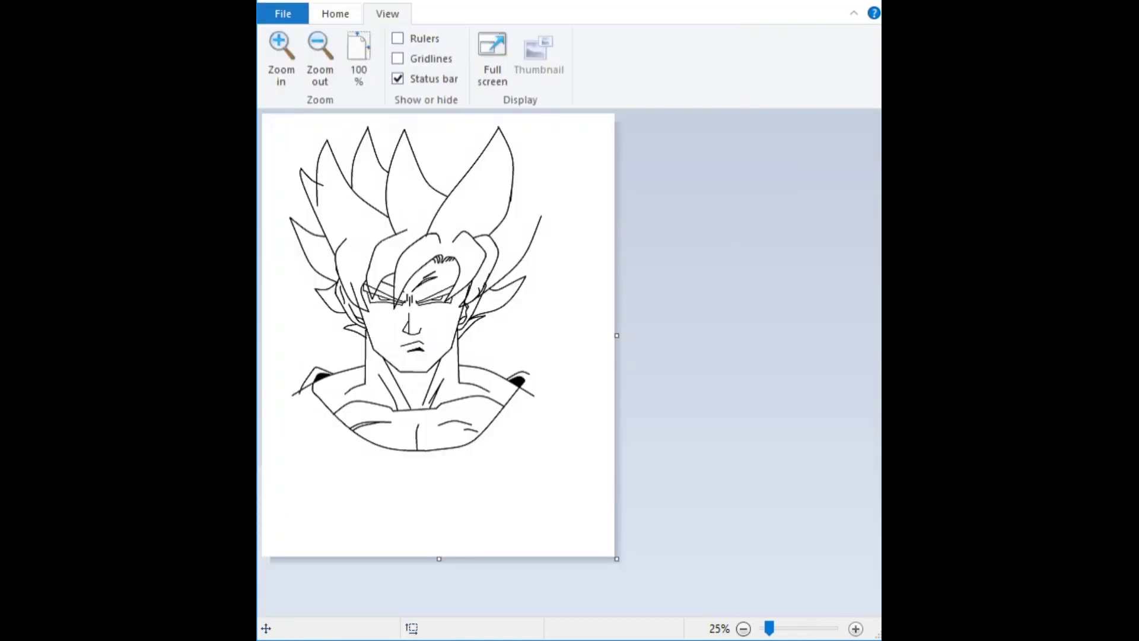
{"action": "left_click", "coordinate": [335, 13]}
{"action": "key", "text": "ctrl+Page_Up"}
Step: Redraw the lower right edge of the large right spike and add the short left edge of a spike behind it
{"action": "left_click", "coordinate": [466, 60]}
{"action": "left_click", "coordinate": [460, 119]}
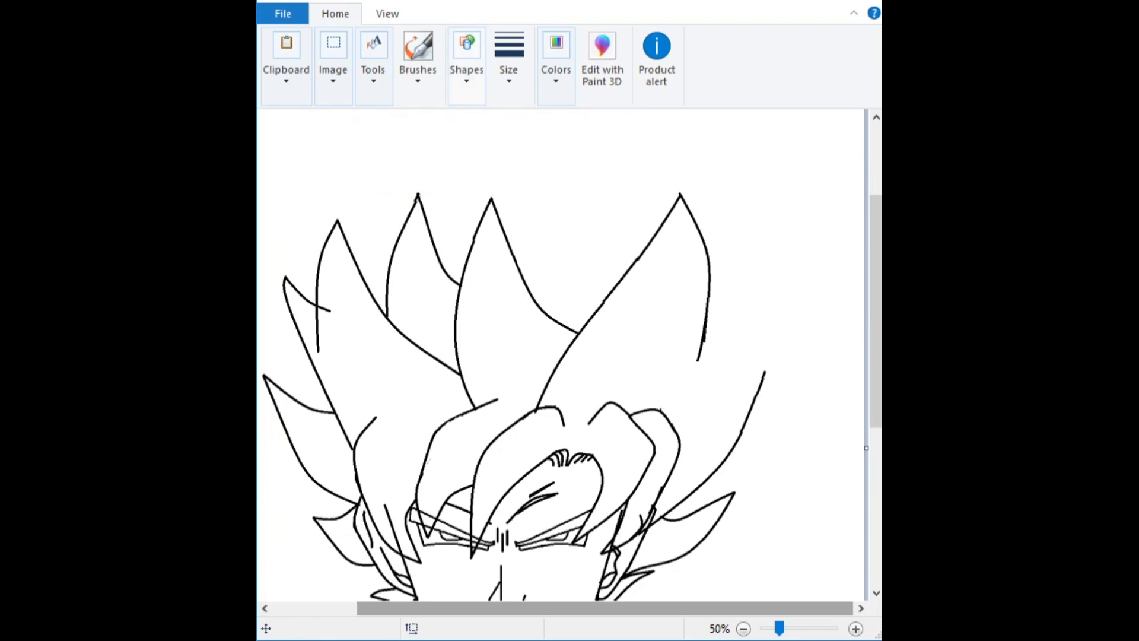
{"action": "left_click", "coordinate": [467, 59]}
{"action": "left_click", "coordinate": [461, 119]}
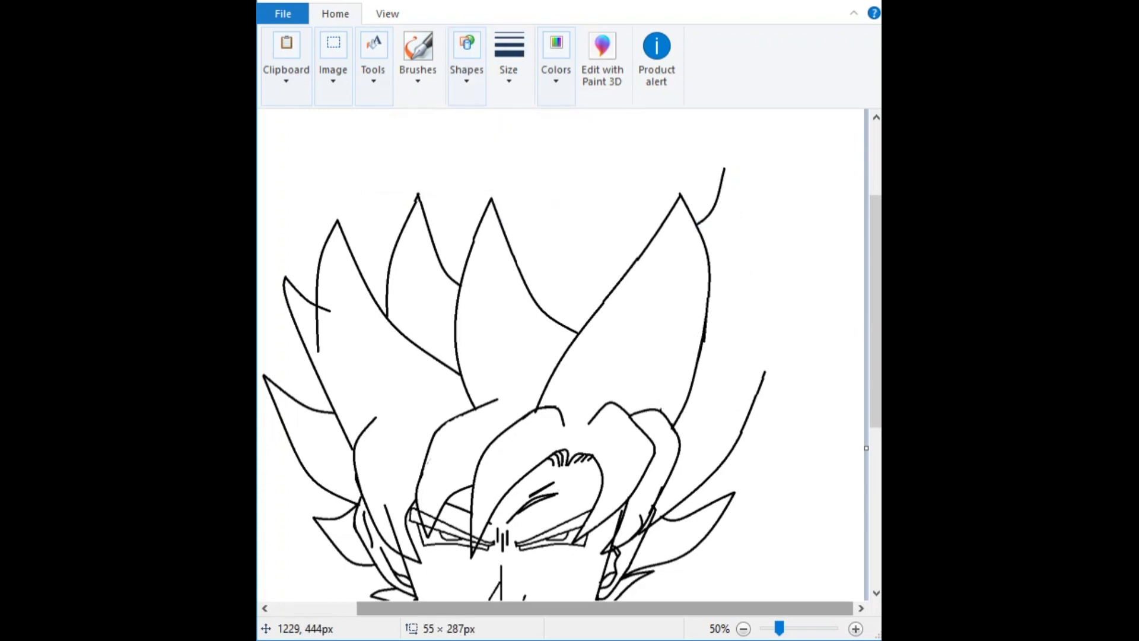
Step: Draw the outer edge of the spike behind the large right spike, running from its tip down toward the head
{"action": "left_click_drag", "start_coordinate": [754, 257], "coordinate": [710, 404]}
{"action": "left_click_drag", "start_coordinate": [749, 309], "coordinate": [761, 296]}
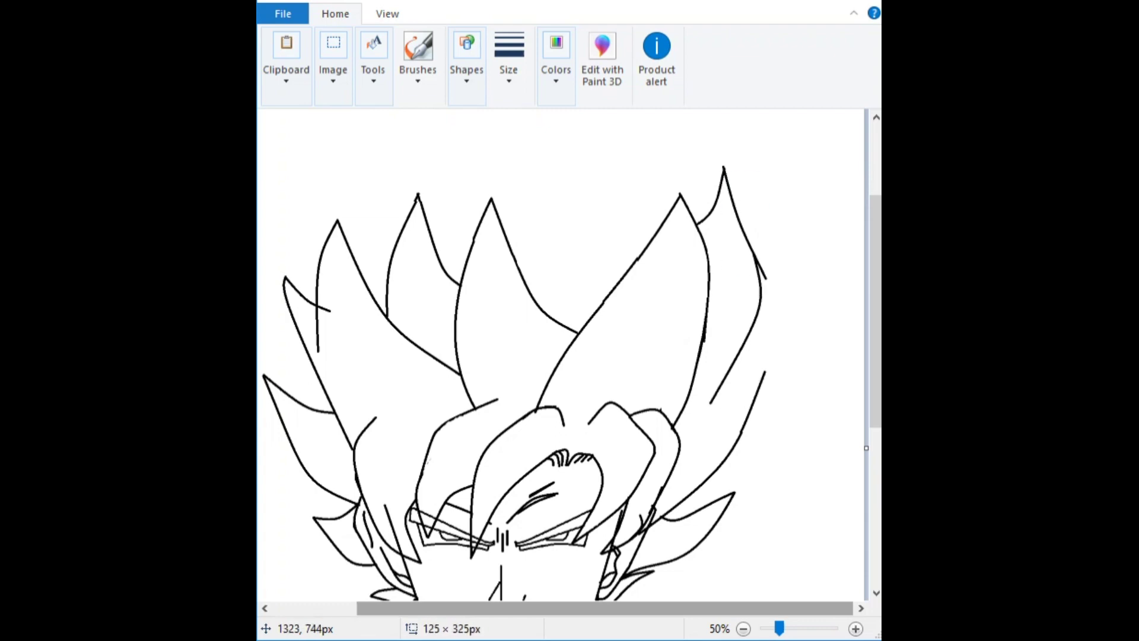
{"action": "left_click", "coordinate": [467, 59]}
{"action": "left_click", "coordinate": [333, 59]}
{"action": "left_click", "coordinate": [731, 372]}
{"action": "left_click", "coordinate": [467, 59]}
{"action": "left_click", "coordinate": [462, 117]}
{"action": "left_click_drag", "start_coordinate": [731, 350], "coordinate": [710, 391]}
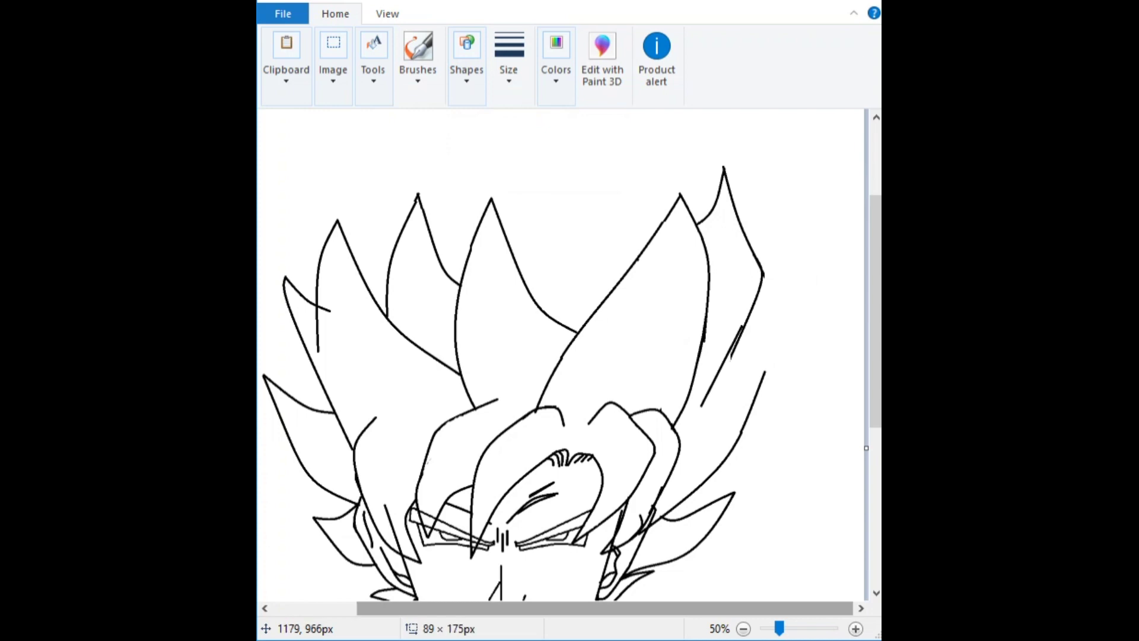
Step: Draw the short curved upper edge of the outermost right spike, joining its tip to the spike behind
{"action": "left_click_drag", "start_coordinate": [755, 358], "coordinate": [748, 374]}
{"action": "left_click", "coordinate": [467, 59]}
{"action": "left_click", "coordinate": [462, 116]}
Step: Draw a narrow curved spike behind the two spikes at the upper left of the hair
{"action": "scroll", "coordinate": [569, 356], "scroll_direction": "up", "scroll_amount": 5}
{"action": "scroll", "coordinate": [570, 356], "scroll_direction": "left", "scroll_amount": 2}
{"action": "mouse_move", "coordinate": [480, 363]}
{"action": "left_mouse_down"}
{"action": "mouse_move", "coordinate": [473, 383]}
{"action": "mouse_move", "coordinate": [513, 350]}
{"action": "left_mouse_up"}
{"action": "scroll", "coordinate": [516, 356], "scroll_direction": "down", "scroll_amount": 3}
{"action": "scroll", "coordinate": [516, 356], "scroll_direction": "up", "scroll_amount": 3}
Step: Draw the rising left edge of a tall spike behind the central hair spike
{"action": "left_click_drag", "start_coordinate": [560, 290], "coordinate": [503, 400]}
{"action": "mouse_move", "coordinate": [532, 345]}
{"action": "left_mouse_down"}
{"action": "mouse_move", "coordinate": [523, 322]}
{"action": "mouse_move", "coordinate": [590, 240]}
{"action": "left_mouse_up"}
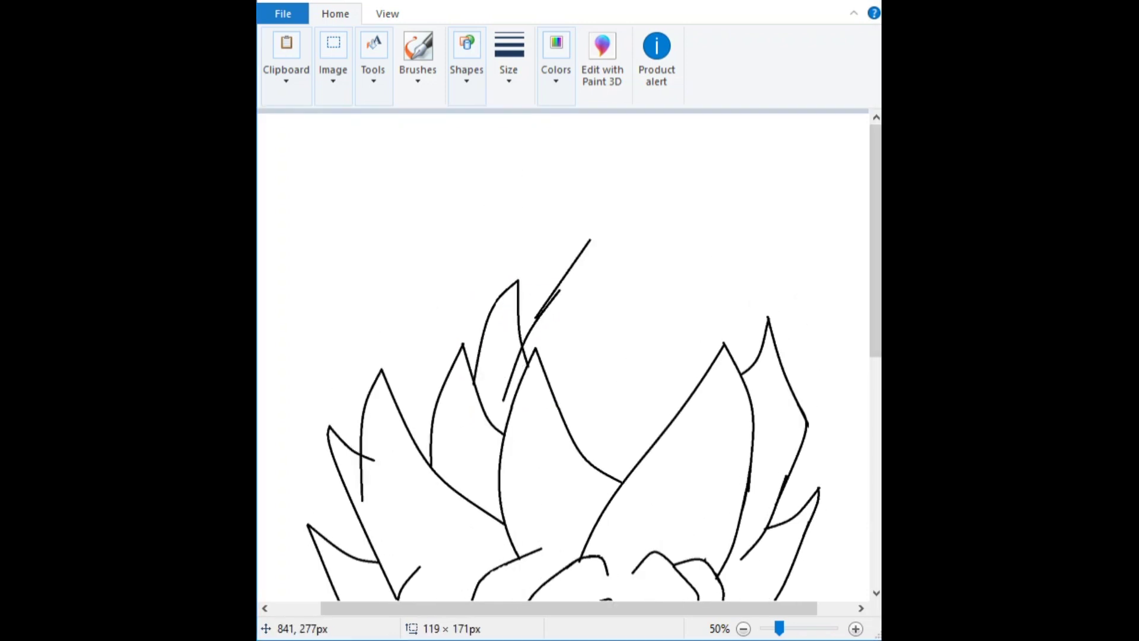
{"action": "left_click_drag", "start_coordinate": [676, 364], "coordinate": [663, 328]}
Step: Erase the overlapping line ends where the hair crosses the right and left ears
{"action": "scroll", "coordinate": [562, 354], "scroll_direction": "down", "scroll_amount": 3}
{"action": "scroll", "coordinate": [855, 340], "scroll_direction": "up", "scroll_amount": 3}
{"action": "scroll", "coordinate": [855, 340], "scroll_direction": "down", "scroll_amount": 3}
{"action": "scroll", "coordinate": [855, 339], "scroll_direction": "up", "scroll_amount": 2}
{"action": "scroll", "coordinate": [854, 340], "scroll_direction": "up", "scroll_amount": 3}
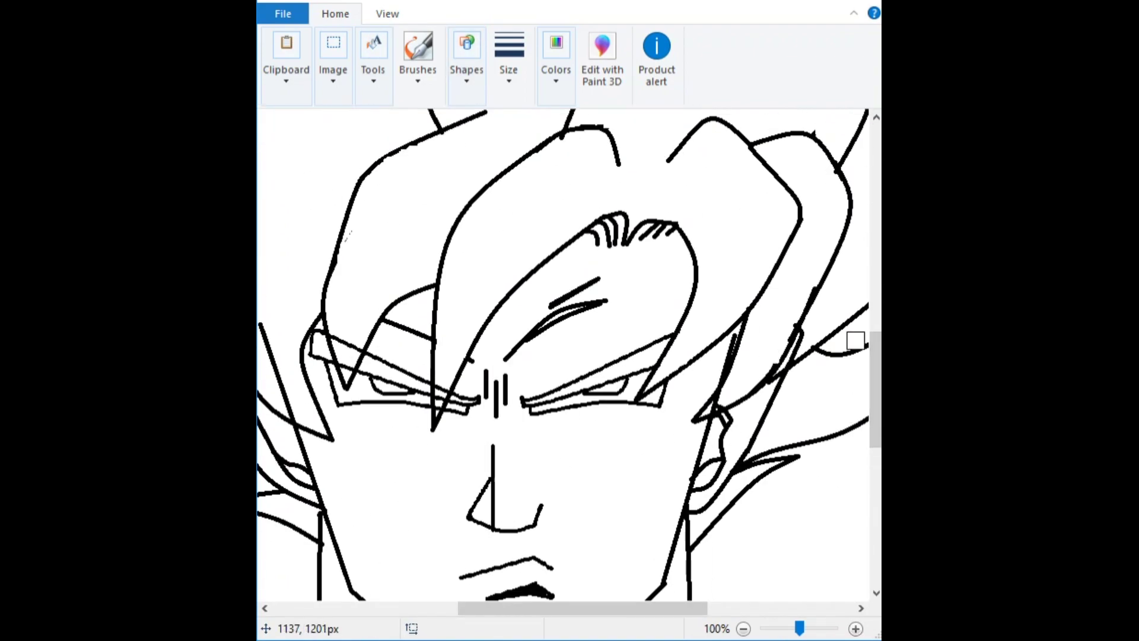
{"action": "scroll", "coordinate": [774, 276], "scroll_direction": "down", "scroll_amount": 1}
{"action": "scroll", "coordinate": [774, 276], "scroll_direction": "left", "scroll_amount": 1}
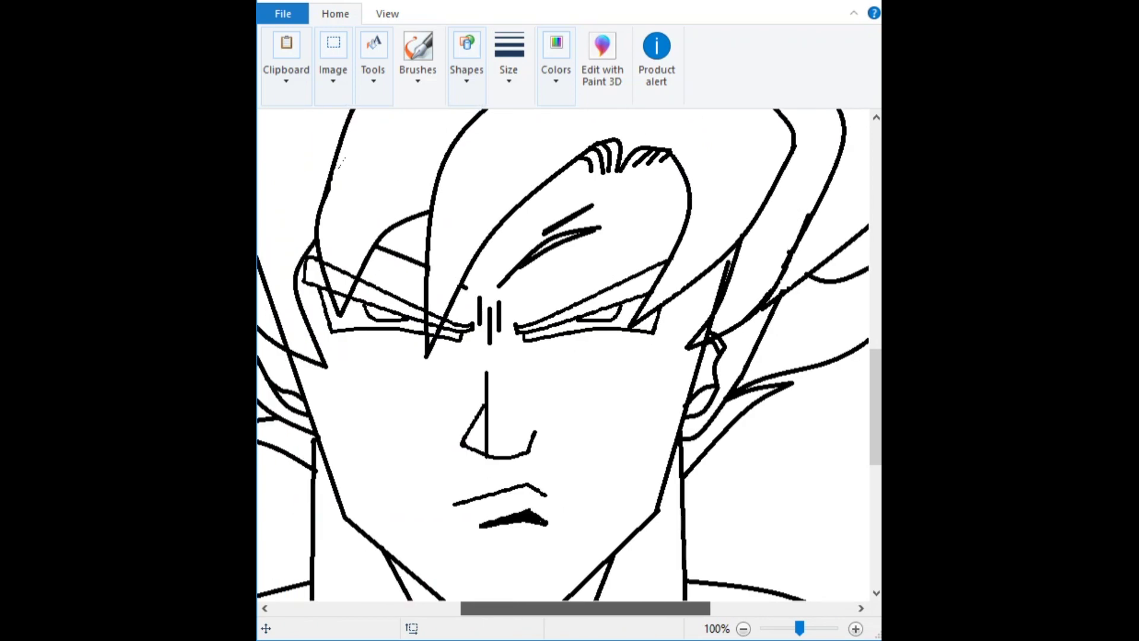
{"action": "scroll", "coordinate": [786, 335], "scroll_direction": "left", "scroll_amount": 5}
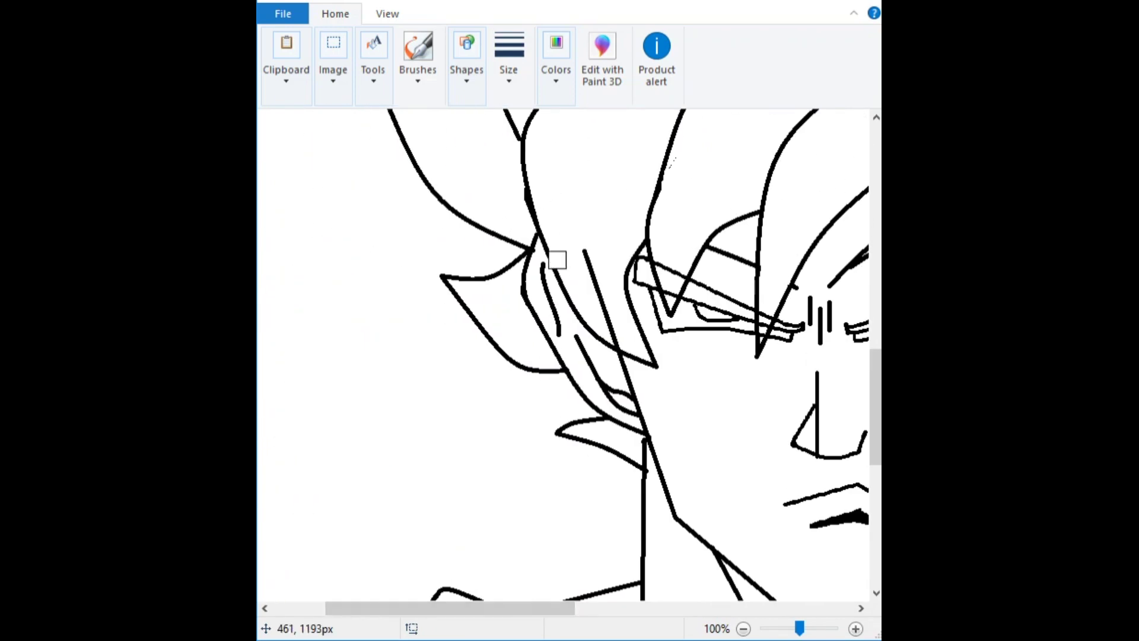
Step: Erase the part of the narrow left spike's upper edge that overshoots into the neighbouring spike
{"action": "scroll", "coordinate": [619, 339], "scroll_direction": "up", "scroll_amount": 5}
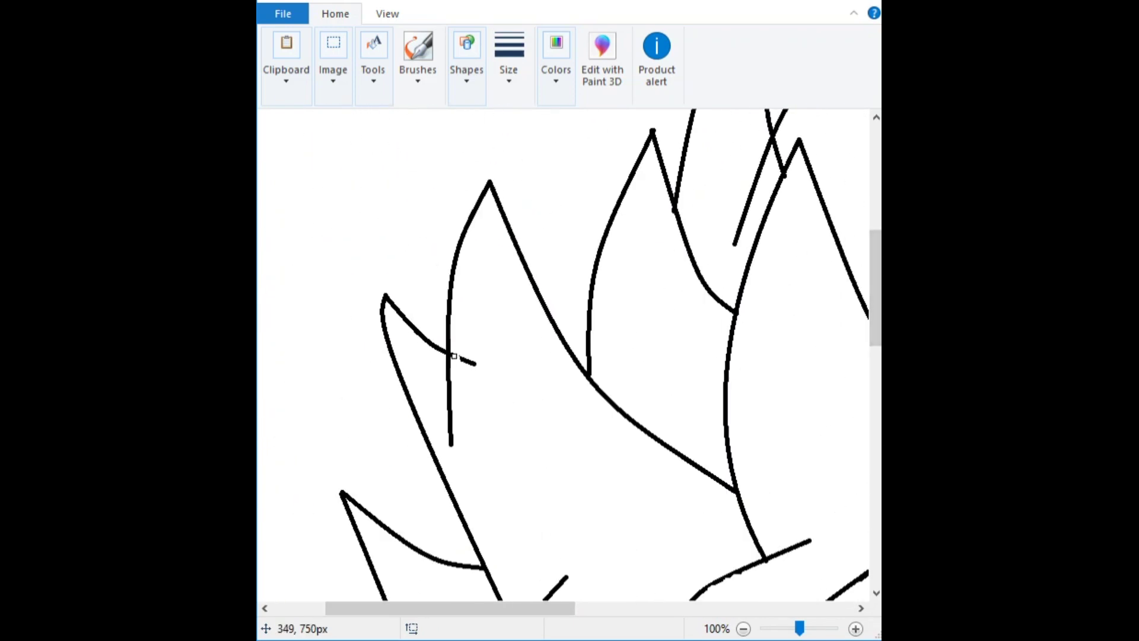
{"action": "scroll", "coordinate": [771, 225], "scroll_direction": "up", "scroll_amount": 1}
{"action": "scroll", "coordinate": [774, 229], "scroll_direction": "down", "scroll_amount": 3}
{"action": "scroll", "coordinate": [774, 229], "scroll_direction": "up", "scroll_amount": 3}
{"action": "scroll", "coordinate": [774, 229], "scroll_direction": "down", "scroll_amount": 1, "text": "ctrl"}
{"action": "scroll", "coordinate": [509, 326], "scroll_direction": "up", "scroll_amount": 1, "text": "ctrl"}
{"action": "scroll", "coordinate": [502, 315], "scroll_direction": "down", "scroll_amount": 3}
Step: Erase the overshooting line ends beyond the left and right shoulders
{"action": "scroll", "coordinate": [501, 315], "scroll_direction": "left", "scroll_amount": 3}
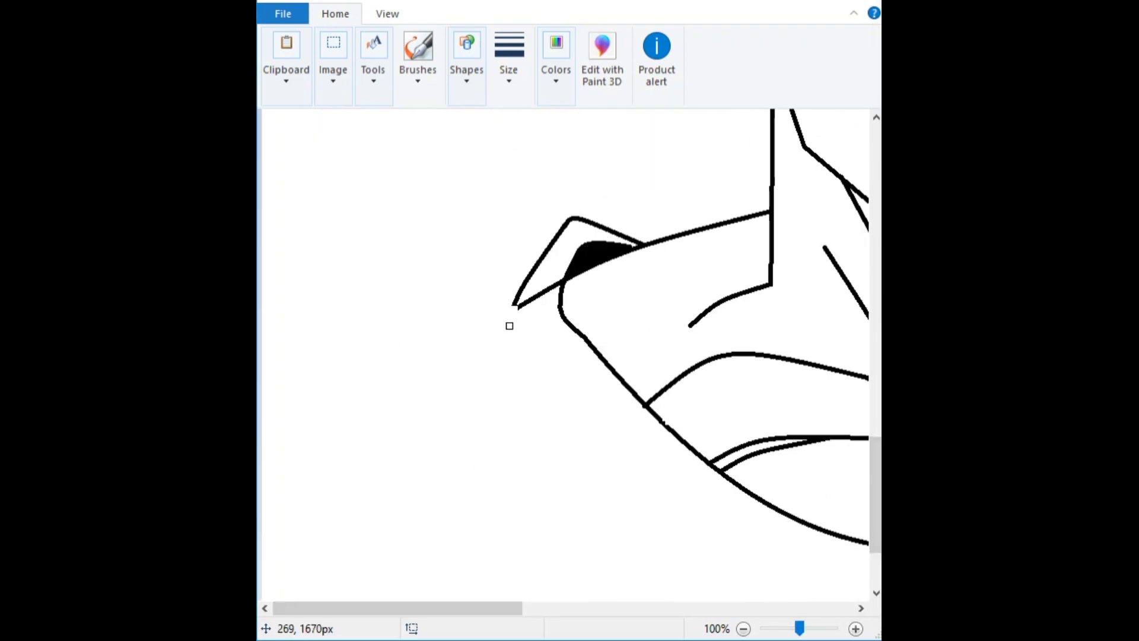
{"action": "scroll", "coordinate": [673, 309], "scroll_direction": "right", "scroll_amount": 5}
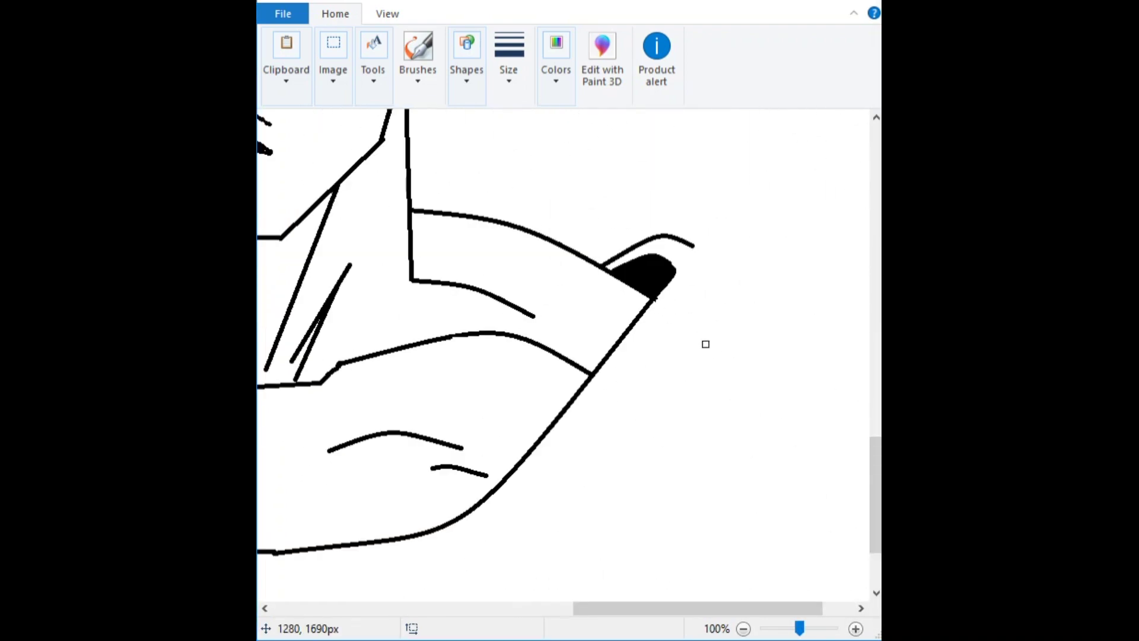
{"action": "scroll", "coordinate": [705, 344], "scroll_direction": "down", "scroll_amount": 1, "text": "ctrl"}
Step: Erase the eyebrow, eye and ear lines that show through the pointed bangs on both sides of the face
{"action": "scroll", "coordinate": [705, 344], "scroll_direction": "up", "scroll_amount": 5}
{"action": "scroll", "coordinate": [705, 344], "scroll_direction": "up", "scroll_amount": 1, "text": "ctrl"}
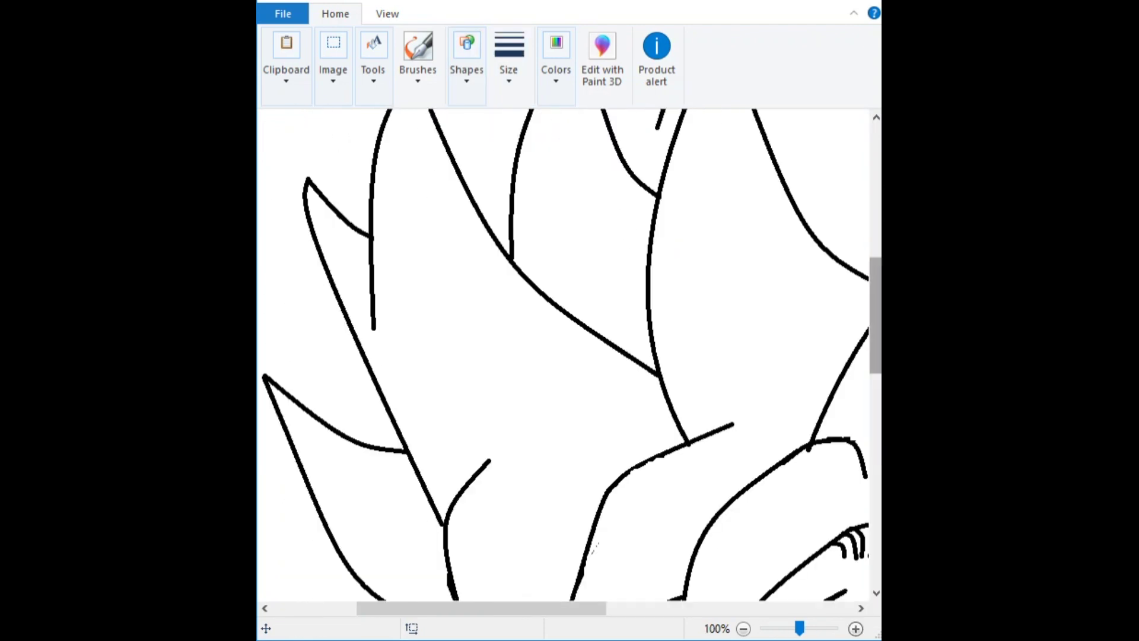
{"action": "scroll", "coordinate": [557, 288], "scroll_direction": "down", "scroll_amount": 1, "text": "ctrl"}
{"action": "left_click", "coordinate": [467, 59]}
{"action": "key", "text": "Escape"}
{"action": "scroll", "coordinate": [557, 289], "scroll_direction": "up", "scroll_amount": 2, "text": "ctrl"}
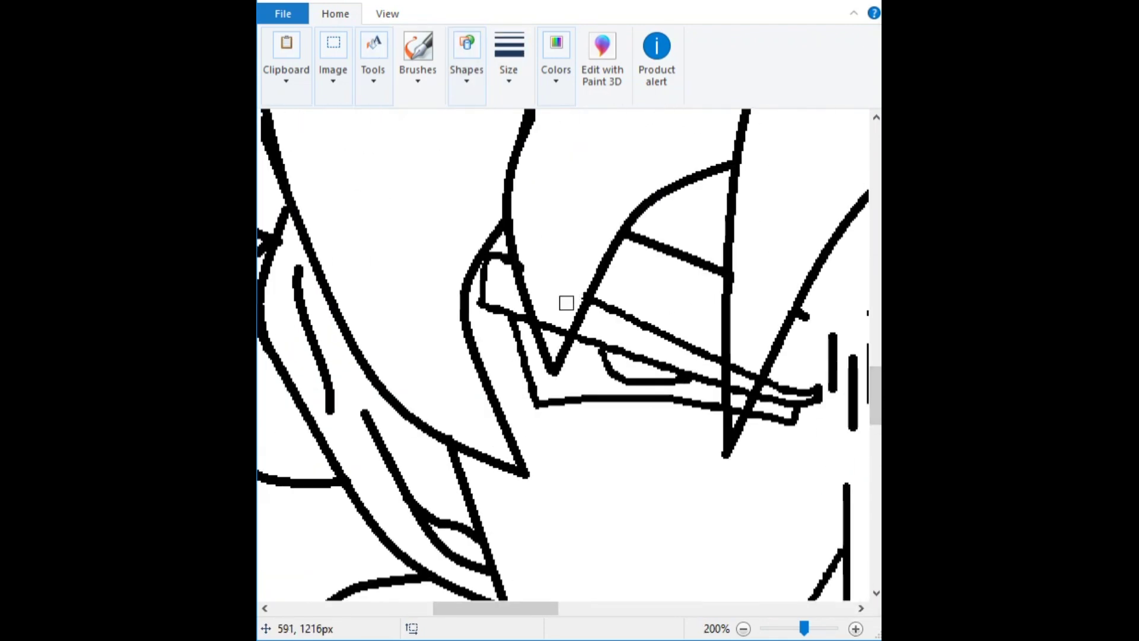
{"action": "scroll", "coordinate": [563, 331], "scroll_direction": "right", "scroll_amount": 4}
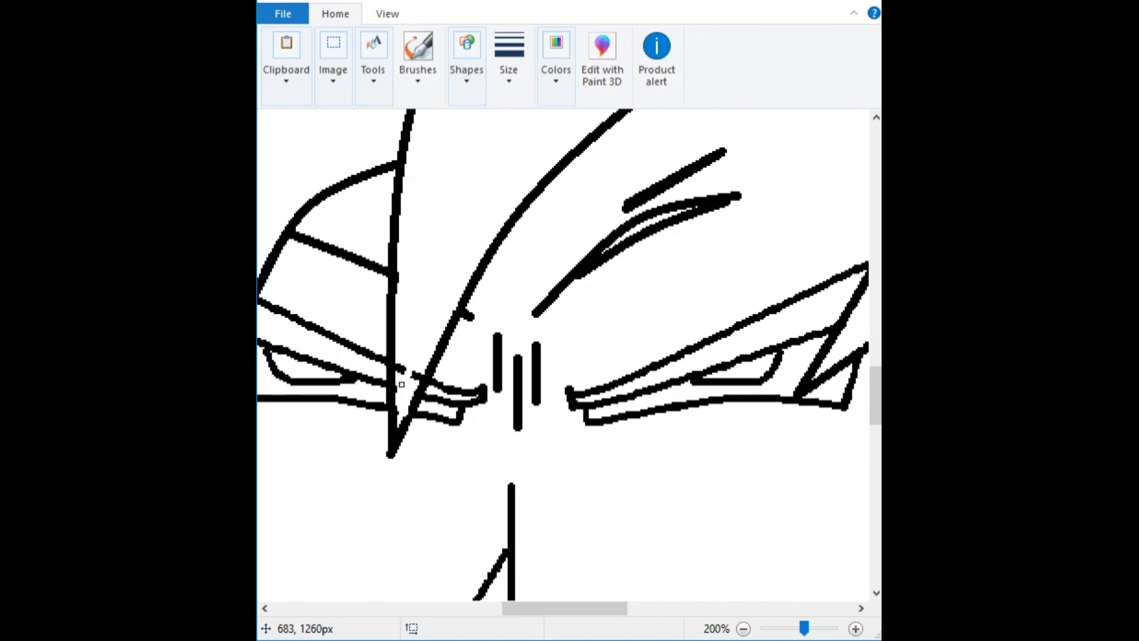
{"action": "scroll", "coordinate": [635, 406], "scroll_direction": "down", "scroll_amount": 1, "text": "ctrl"}
{"action": "scroll", "coordinate": [636, 406], "scroll_direction": "up", "scroll_amount": 1, "text": "ctrl"}
{"action": "scroll", "coordinate": [635, 406], "scroll_direction": "down", "scroll_amount": 1}
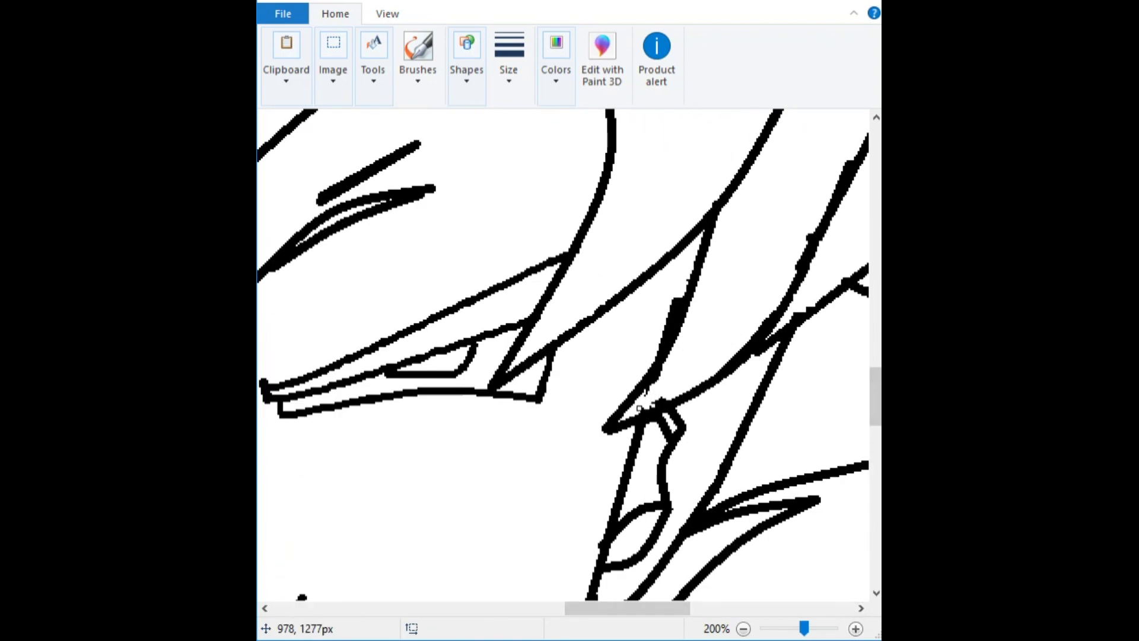
Step: Draw curved strand lines inside the bang over the left eye, from its tip up toward the hair roots
{"action": "scroll", "coordinate": [563, 356], "scroll_direction": "down", "scroll_amount": 1, "text": "ctrl"}
{"action": "scroll", "coordinate": [564, 356], "scroll_direction": "up", "scroll_amount": 3}
{"action": "left_click", "coordinate": [466, 59]}
{"action": "left_click", "coordinate": [480, 117]}
{"action": "scroll", "coordinate": [563, 356], "scroll_direction": "up", "scroll_amount": 1, "text": "ctrl"}
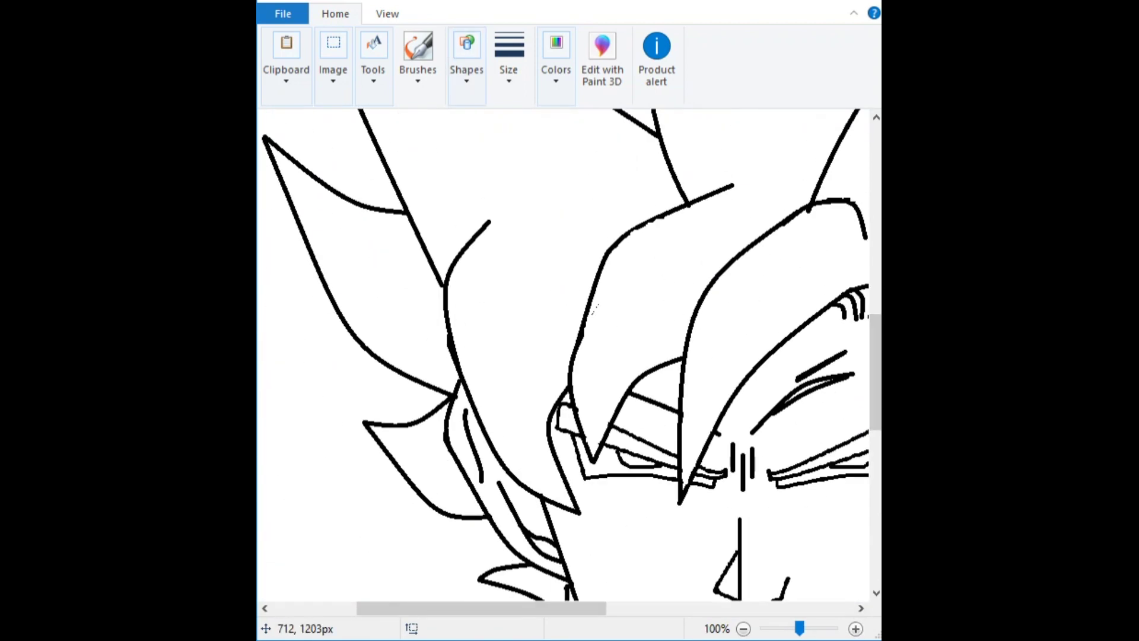
{"action": "left_click_drag", "start_coordinate": [593, 456], "coordinate": [625, 322]}
{"action": "left_click_drag", "start_coordinate": [599, 416], "coordinate": [605, 379]}
{"action": "left_click_drag", "start_coordinate": [675, 268], "coordinate": [652, 311]}
{"action": "left_click_drag", "start_coordinate": [700, 278], "coordinate": [691, 234]}
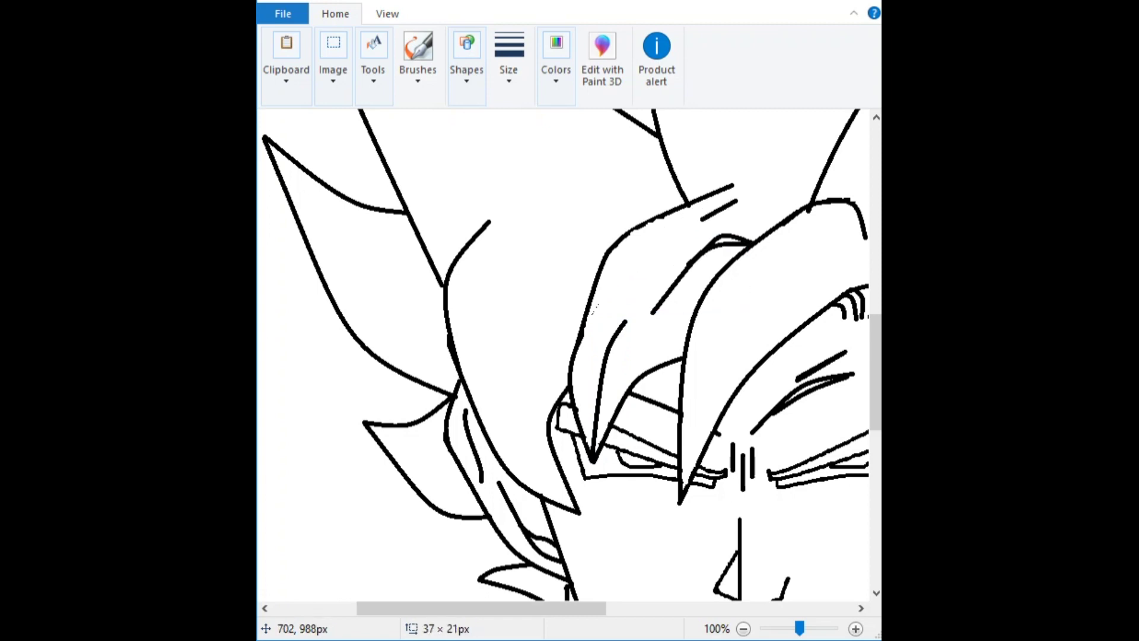
Step: Draw two curved strand lines inside the middle bang, one along each side above its tip
{"action": "scroll", "coordinate": [564, 356], "scroll_direction": "right", "scroll_amount": 5}
{"action": "left_click_drag", "start_coordinate": [391, 396], "coordinate": [449, 290]}
{"action": "left_click_drag", "start_coordinate": [398, 463], "coordinate": [495, 281]}
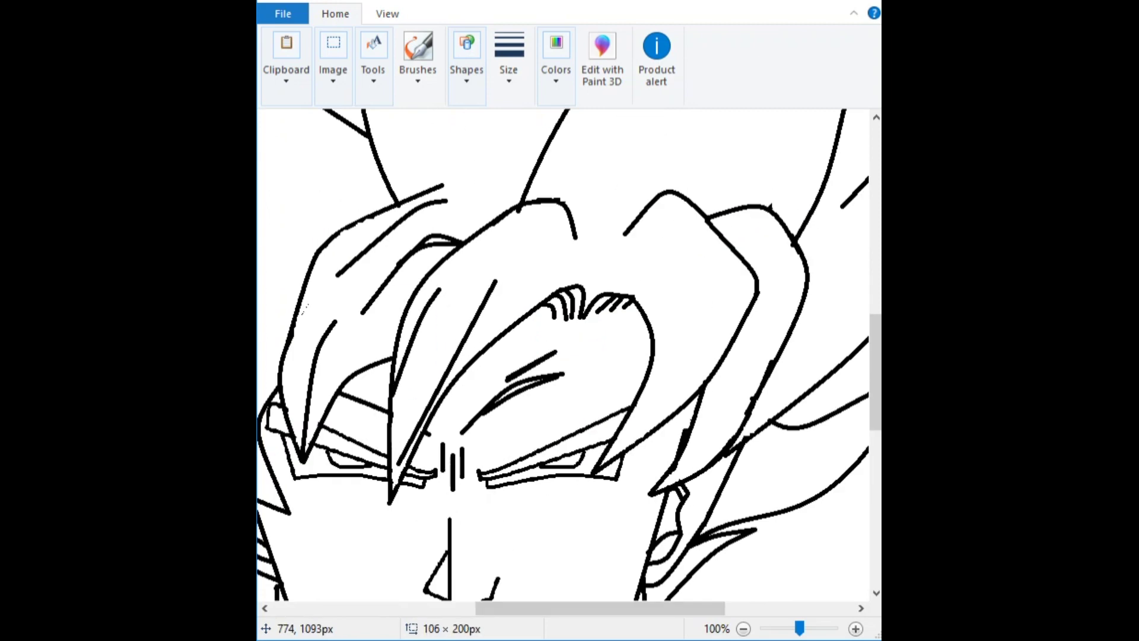
{"action": "left_click_drag", "start_coordinate": [447, 372], "coordinate": [455, 403]}
Step: Draw curved strand lines along the top of the middle bang, at the hairline peak and inside the bangs on the right
{"action": "left_click_drag", "start_coordinate": [510, 253], "coordinate": [522, 220]}
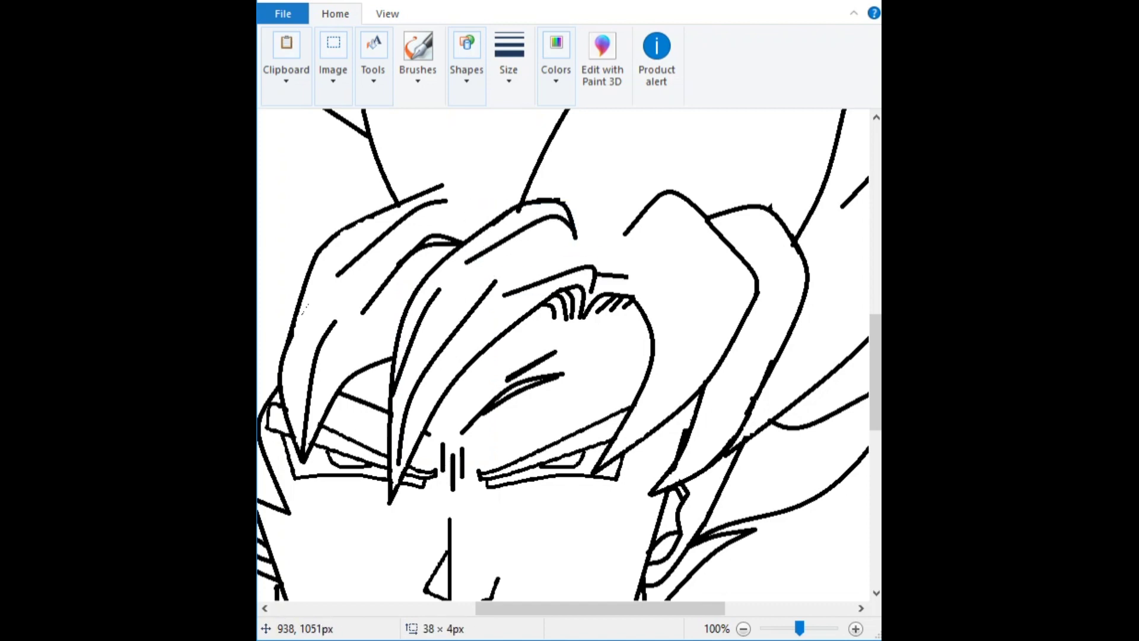
{"action": "left_click_drag", "start_coordinate": [605, 257], "coordinate": [607, 267]}
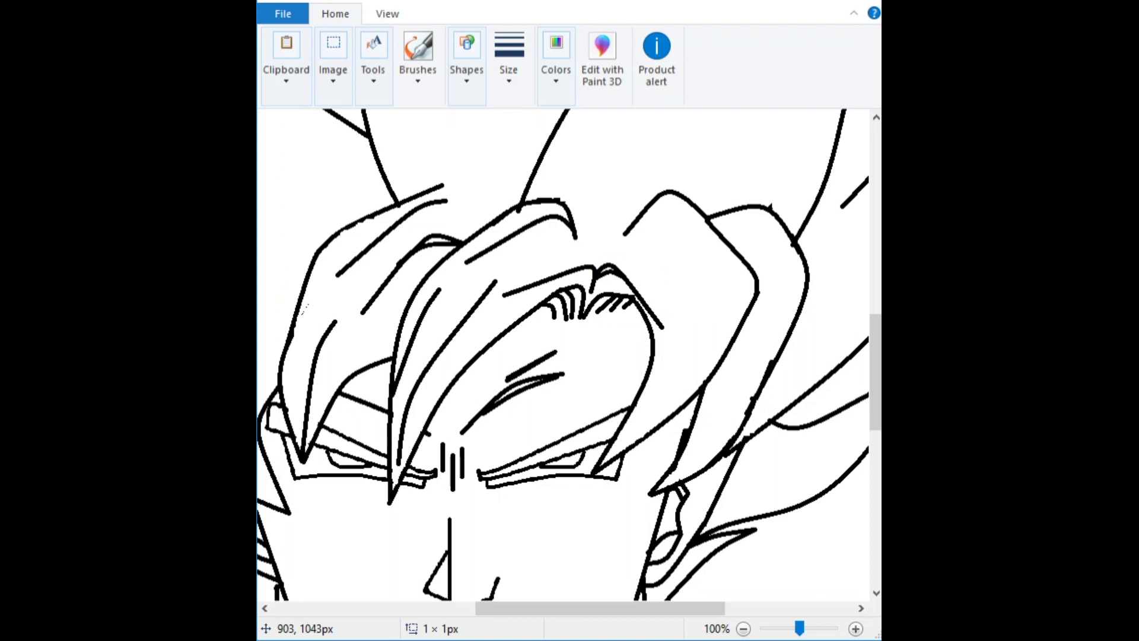
{"action": "scroll", "coordinate": [564, 356], "scroll_direction": "right", "scroll_amount": 3}
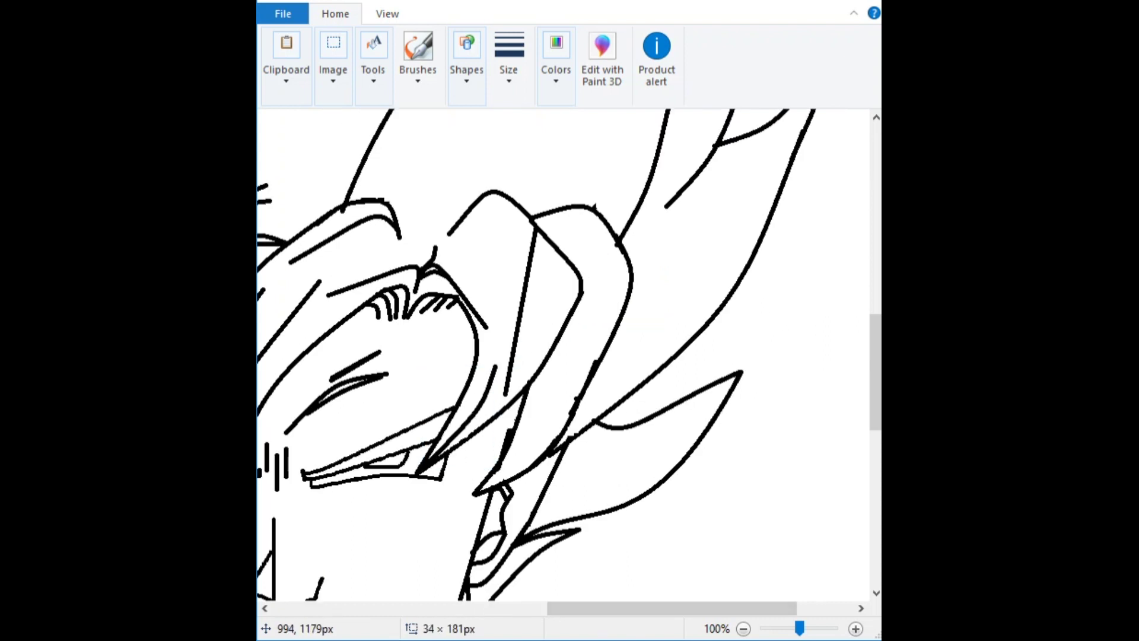
{"action": "left_click_drag", "start_coordinate": [522, 296], "coordinate": [563, 279]}
{"action": "scroll", "coordinate": [539, 271], "scroll_direction": "right", "scroll_amount": 2}
{"action": "scroll", "coordinate": [538, 270], "scroll_direction": "down", "scroll_amount": 1}
{"action": "left_click_drag", "start_coordinate": [449, 241], "coordinate": [421, 376]}
{"action": "left_click_drag", "start_coordinate": [442, 267], "coordinate": [472, 256]}
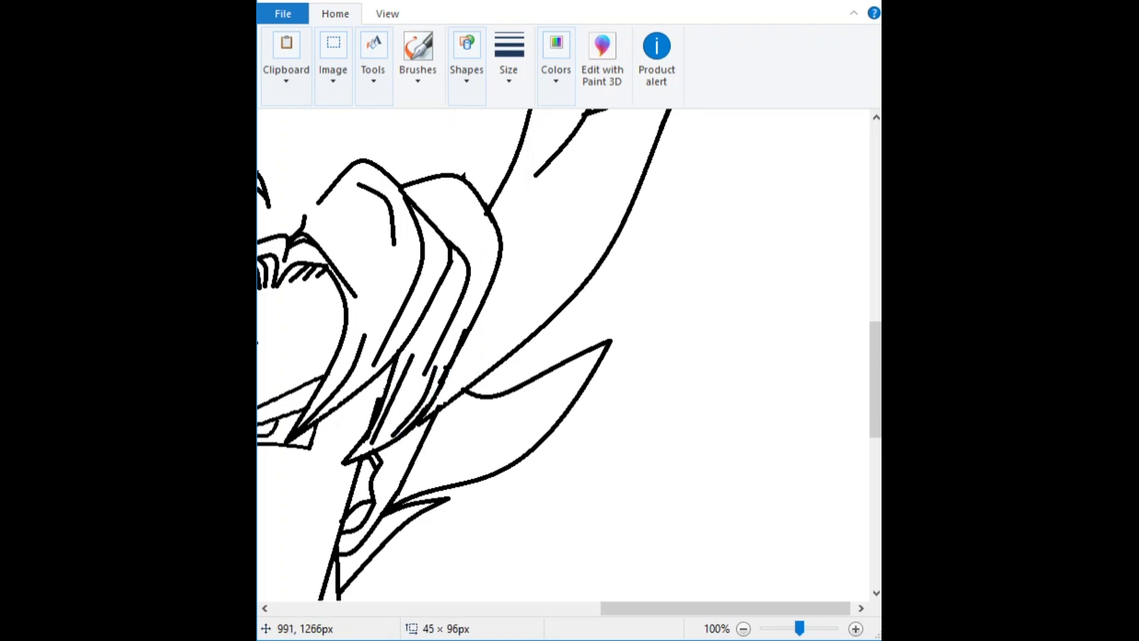
Step: Draw curved strand lines inside the two lower hair spikes on the right side, following their tips and bases
{"action": "scroll", "coordinate": [564, 356], "scroll_direction": "down", "scroll_amount": 1}
{"action": "scroll", "coordinate": [564, 356], "scroll_direction": "up", "scroll_amount": 2}
{"action": "scroll", "coordinate": [564, 356], "scroll_direction": "up", "scroll_amount": 1}
{"action": "scroll", "coordinate": [495, 389], "scroll_direction": "up", "scroll_amount": 2}
{"action": "scroll", "coordinate": [469, 402], "scroll_direction": "down", "scroll_amount": 2}
{"action": "mouse_move", "coordinate": [658, 284]}
{"action": "left_mouse_down"}
{"action": "mouse_move", "coordinate": [468, 408]}
{"action": "mouse_move", "coordinate": [543, 355]}
{"action": "left_mouse_up"}
{"action": "left_click_drag", "start_coordinate": [465, 408], "coordinate": [531, 393]}
{"action": "left_click_drag", "start_coordinate": [875, 393], "coordinate": [876, 349]}
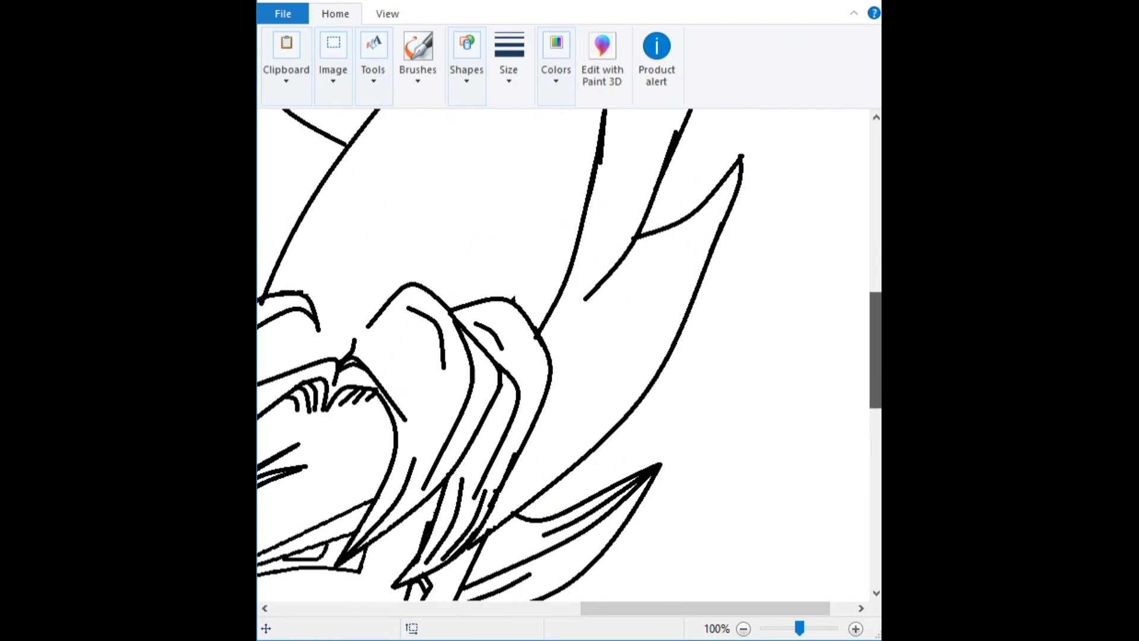
{"action": "mouse_move", "coordinate": [711, 223]}
{"action": "left_mouse_down"}
{"action": "mouse_move", "coordinate": [552, 373]}
{"action": "mouse_move", "coordinate": [511, 470]}
{"action": "left_mouse_up"}
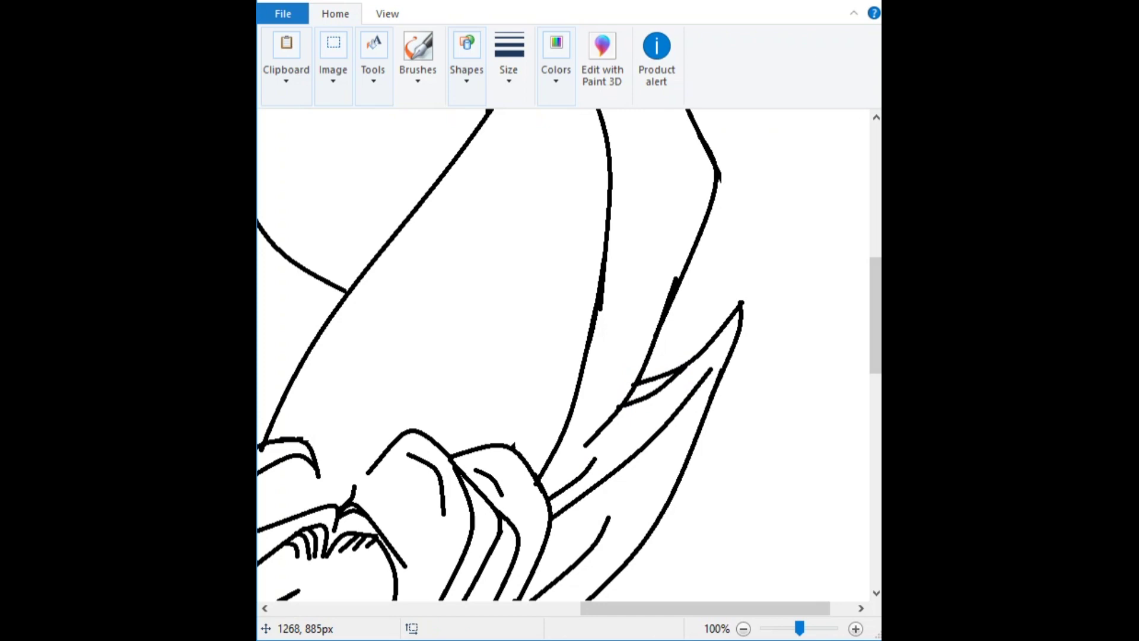
Step: Draw curved strand lines inside the upper outer spike on the right, from its tip down along its inner edge
{"action": "scroll", "coordinate": [664, 219], "scroll_direction": "up", "scroll_amount": 3}
{"action": "left_click_drag", "start_coordinate": [640, 118], "coordinate": [634, 291]}
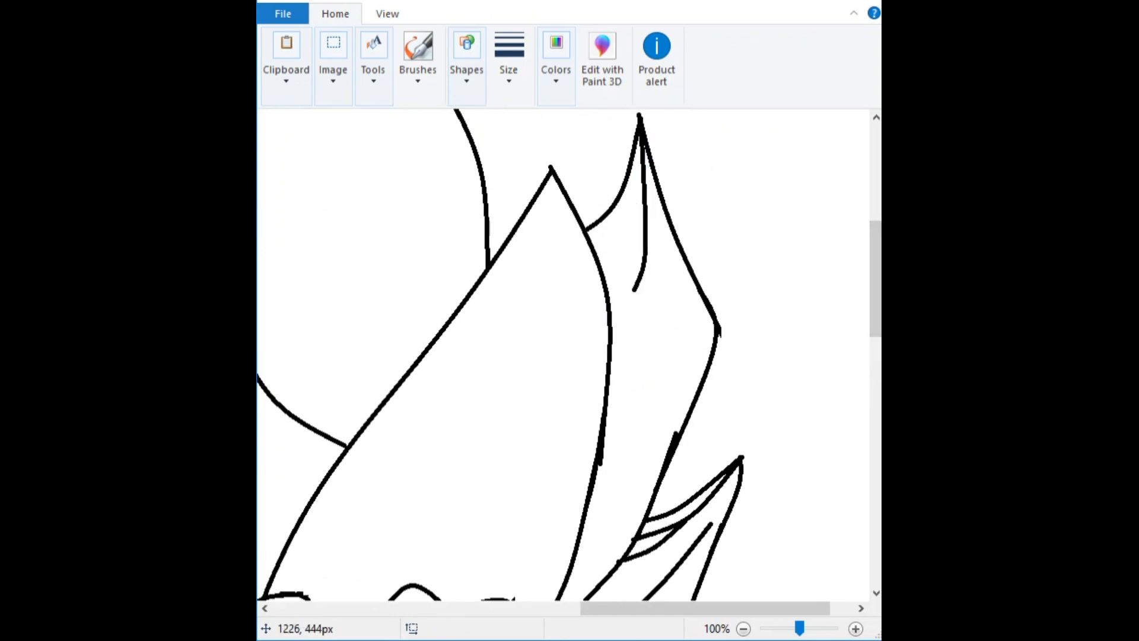
{"action": "key", "text": "ctrl+Page_Down"}
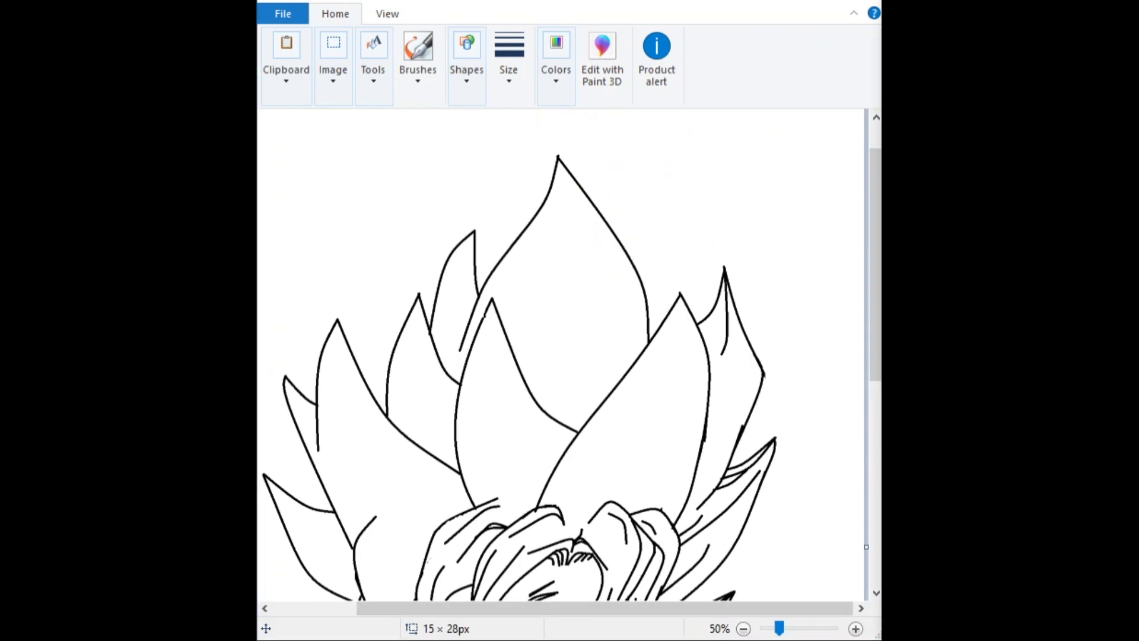
{"action": "key", "text": "ctrl+Page_Up"}
{"action": "key", "text": "ctrl+Page_Up"}
{"action": "key", "text": "ctrl+Page_Down"}
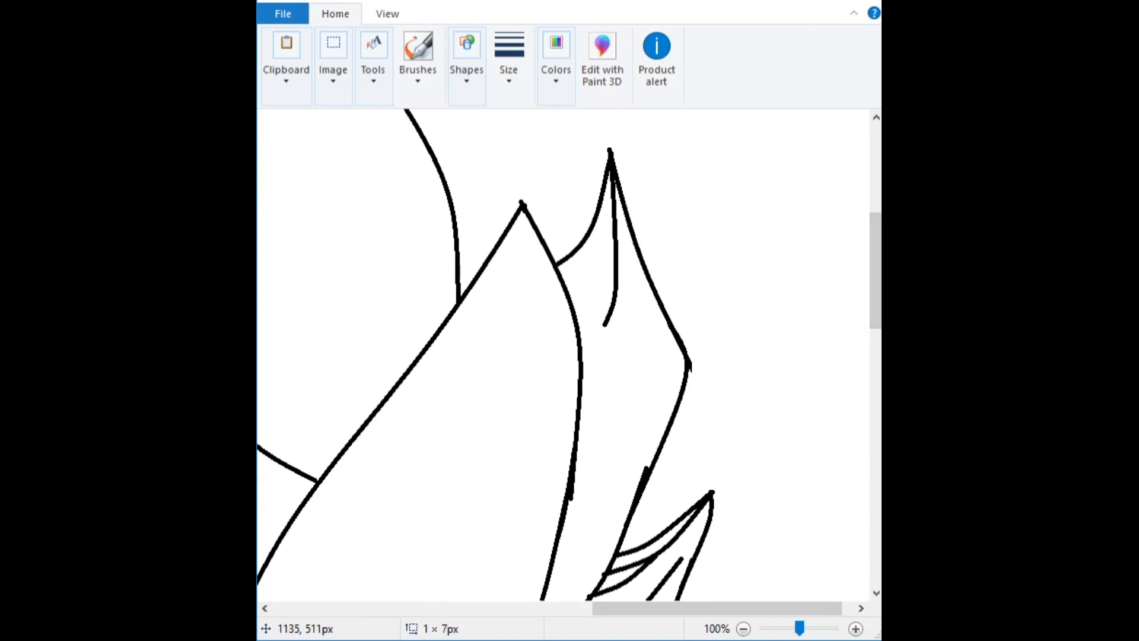
{"action": "scroll", "coordinate": [599, 356], "scroll_direction": "down", "scroll_amount": 2}
{"action": "left_click_drag", "start_coordinate": [629, 216], "coordinate": [575, 326]}
{"action": "left_click_drag", "start_coordinate": [626, 261], "coordinate": [570, 374]}
{"action": "left_click_drag", "start_coordinate": [626, 349], "coordinate": [558, 457]}
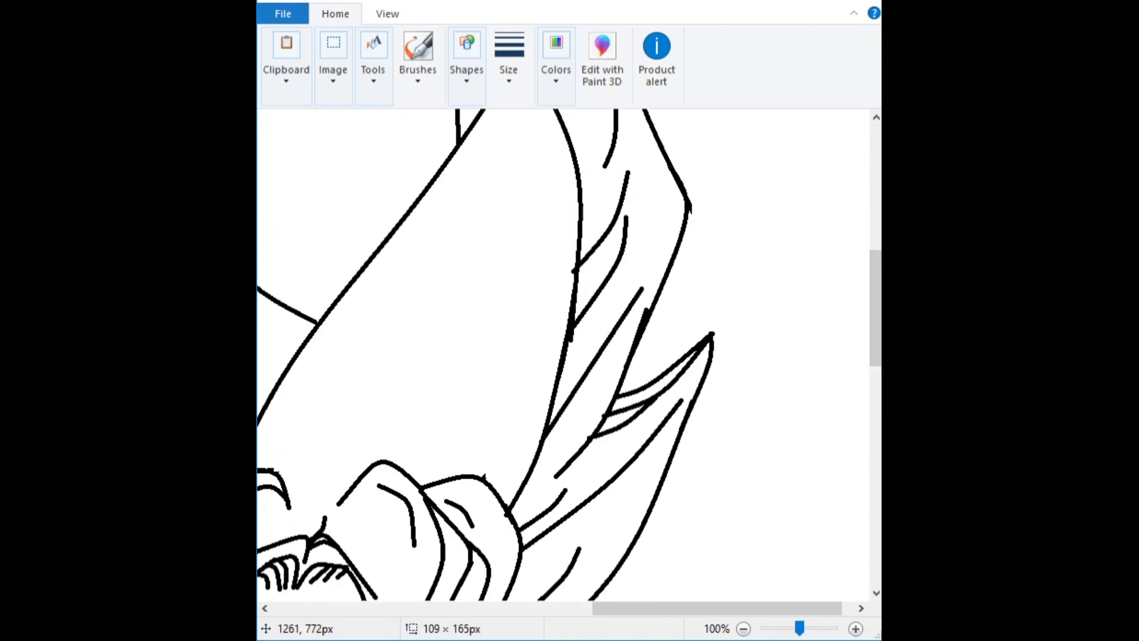
{"action": "scroll", "coordinate": [600, 356], "scroll_direction": "up", "scroll_amount": 3}
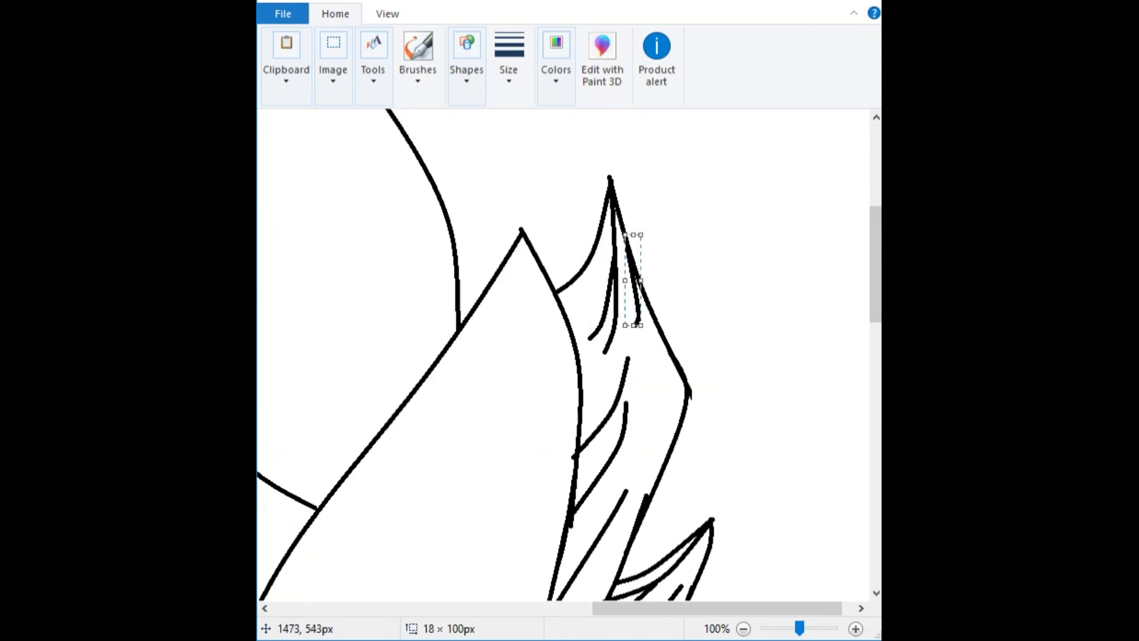
Step: Draw curved strand lines inside the large right spike, from its tip and upward from both sides of its base
{"action": "scroll", "coordinate": [563, 356], "scroll_direction": "down", "scroll_amount": 2}
{"action": "scroll", "coordinate": [564, 356], "scroll_direction": "left", "scroll_amount": 3}
{"action": "left_click_drag", "start_coordinate": [717, 122], "coordinate": [706, 374]}
{"action": "left_click_drag", "start_coordinate": [712, 250], "coordinate": [733, 238]}
{"action": "left_click_drag", "start_coordinate": [451, 543], "coordinate": [605, 325]}
{"action": "left_click_drag", "start_coordinate": [528, 433], "coordinate": [551, 356]}
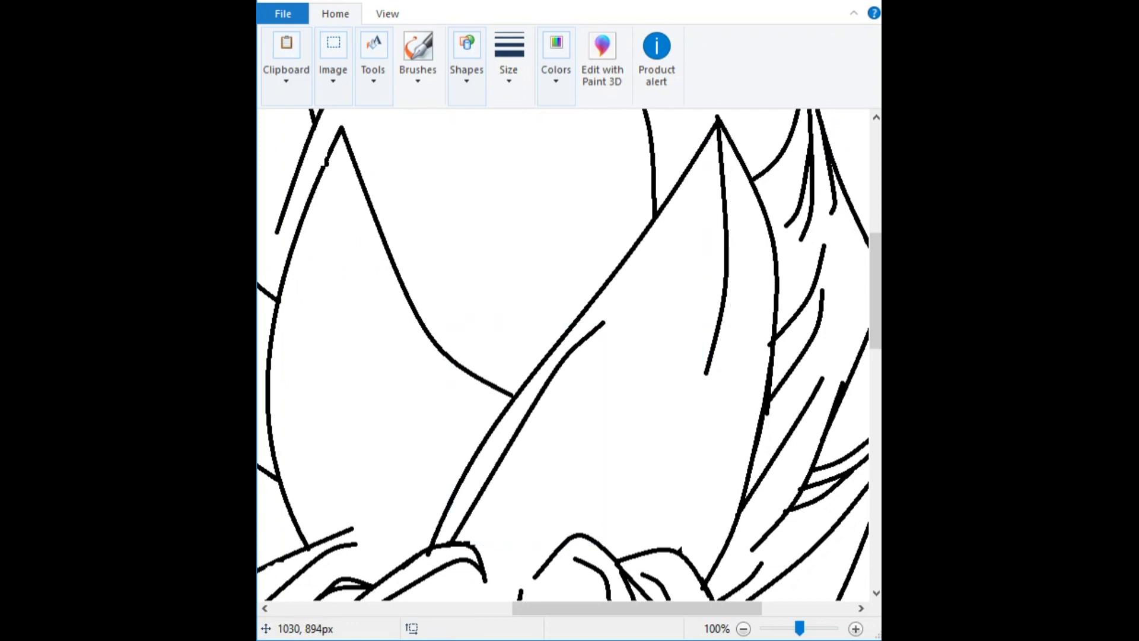
{"action": "left_click_drag", "start_coordinate": [623, 372], "coordinate": [478, 551]}
{"action": "scroll", "coordinate": [594, 356], "scroll_direction": "down", "scroll_amount": 2}
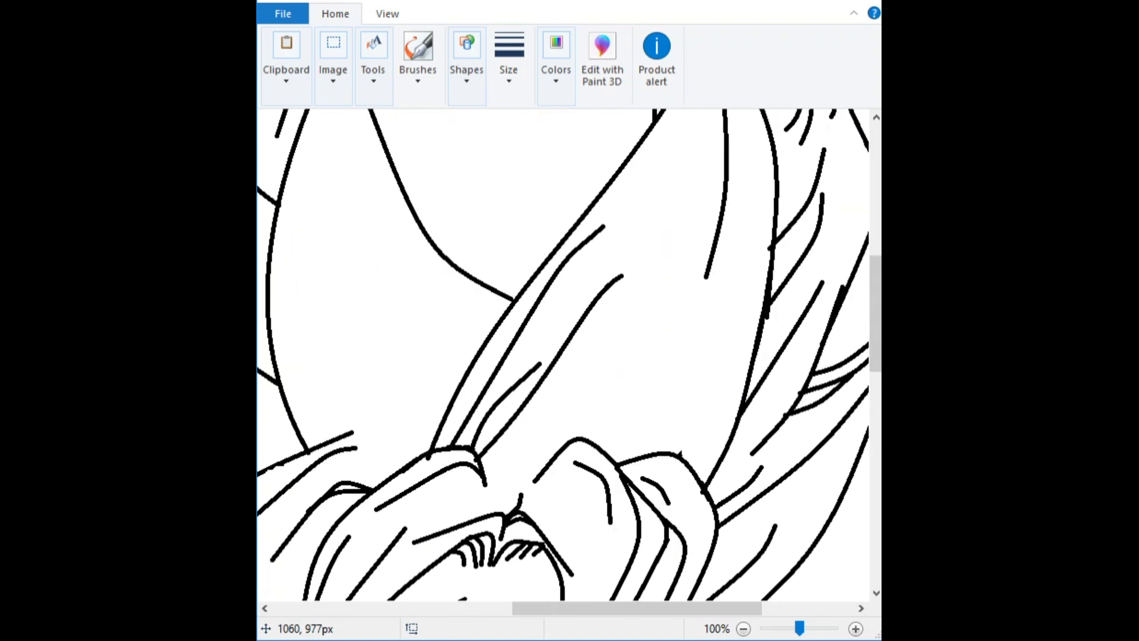
{"action": "left_click_drag", "start_coordinate": [717, 326], "coordinate": [650, 452]}
Step: Draw curved strand lines inside the front spike left of centre, from its tip, along its right edge and up from its base
{"action": "scroll", "coordinate": [569, 356], "scroll_direction": "up", "scroll_amount": 2}
{"action": "scroll", "coordinate": [570, 356], "scroll_direction": "left", "scroll_amount": 5}
{"action": "left_click_drag", "start_coordinate": [706, 125], "coordinate": [716, 390]}
{"action": "left_click_drag", "start_coordinate": [700, 255], "coordinate": [694, 284]}
{"action": "left_click_drag", "start_coordinate": [706, 126], "coordinate": [668, 284]}
{"action": "key", "text": "ctrl+z"}
{"action": "scroll", "coordinate": [569, 356], "scroll_direction": "down", "scroll_amount": 3}
{"action": "scroll", "coordinate": [569, 356], "scroll_direction": "up", "scroll_amount": 2}
{"action": "left_click_drag", "start_coordinate": [756, 276], "coordinate": [853, 379]}
{"action": "left_click_drag", "start_coordinate": [700, 490], "coordinate": [676, 249]}
{"action": "left_click_drag", "start_coordinate": [682, 368], "coordinate": [659, 359]}
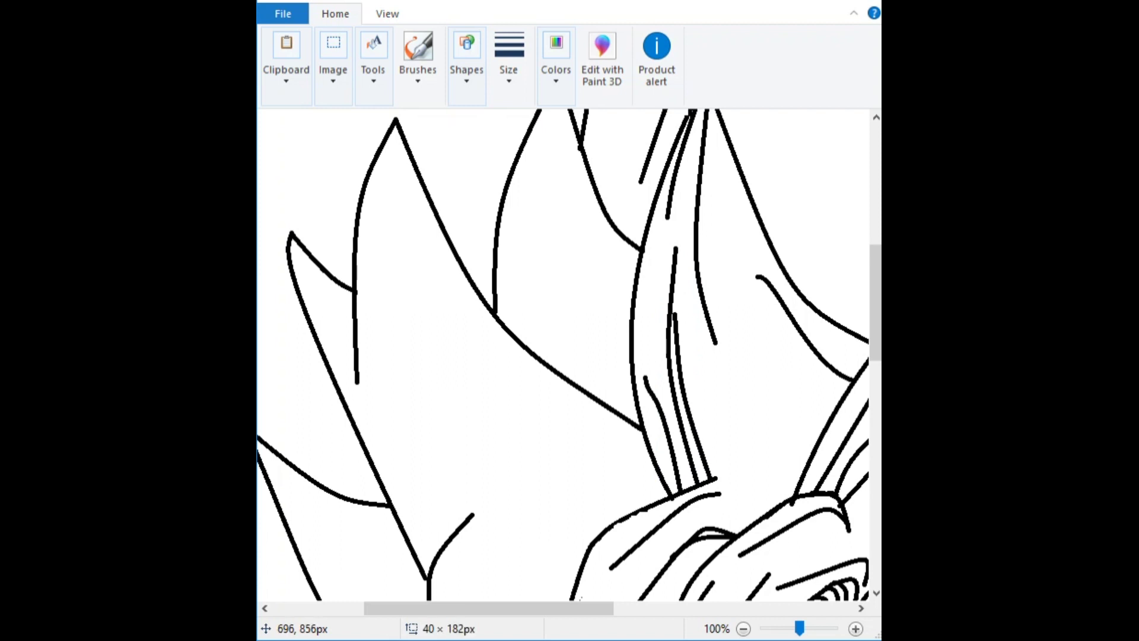
Step: Draw curved strand lines inside the narrow spike left of the centre-left front spike, from its tip and base
{"action": "scroll", "coordinate": [570, 356], "scroll_direction": "up", "scroll_amount": 2}
{"action": "scroll", "coordinate": [569, 355], "scroll_direction": "left", "scroll_amount": 3}
{"action": "mouse_move", "coordinate": [735, 205]}
{"action": "left_mouse_down"}
{"action": "mouse_move", "coordinate": [687, 365]}
{"action": "mouse_move", "coordinate": [687, 465]}
{"action": "left_mouse_up"}
{"action": "left_click_drag", "start_coordinate": [721, 325], "coordinate": [724, 498]}
{"action": "left_click_drag", "start_coordinate": [719, 409], "coordinate": [709, 392]}
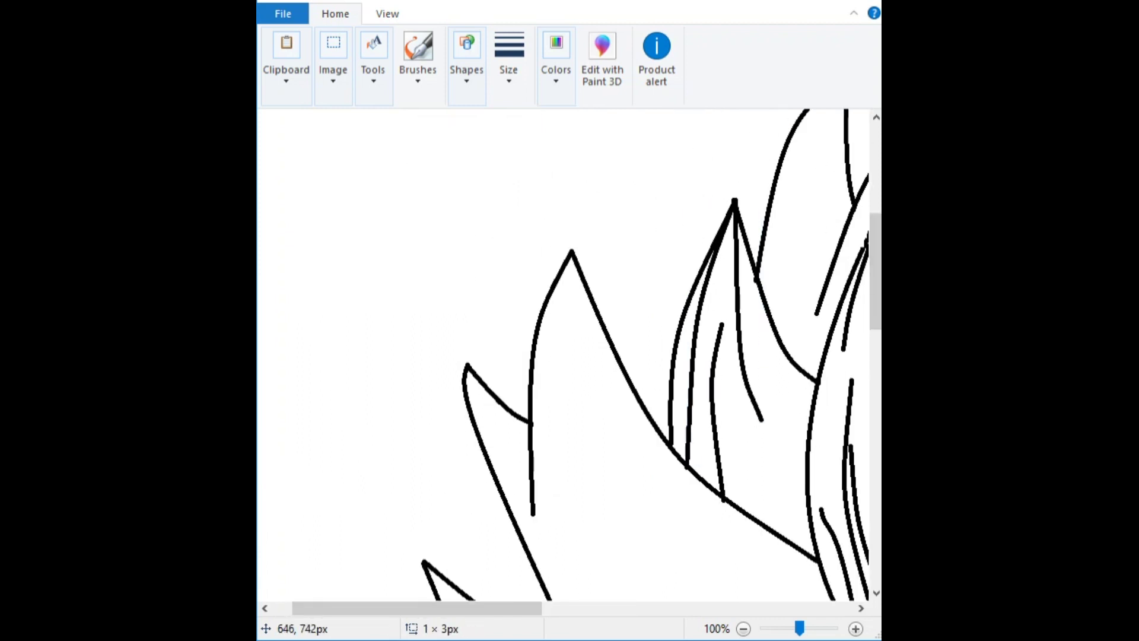
Step: Add a thin wisp above the left bangs and strand lines inside the large left spike and the small spike beside it
{"action": "scroll", "coordinate": [569, 356], "scroll_direction": "down", "scroll_amount": 3}
{"action": "mouse_move", "coordinate": [819, 415]}
{"action": "left_mouse_down"}
{"action": "mouse_move", "coordinate": [701, 285]}
{"action": "mouse_move", "coordinate": [804, 423]}
{"action": "left_mouse_up"}
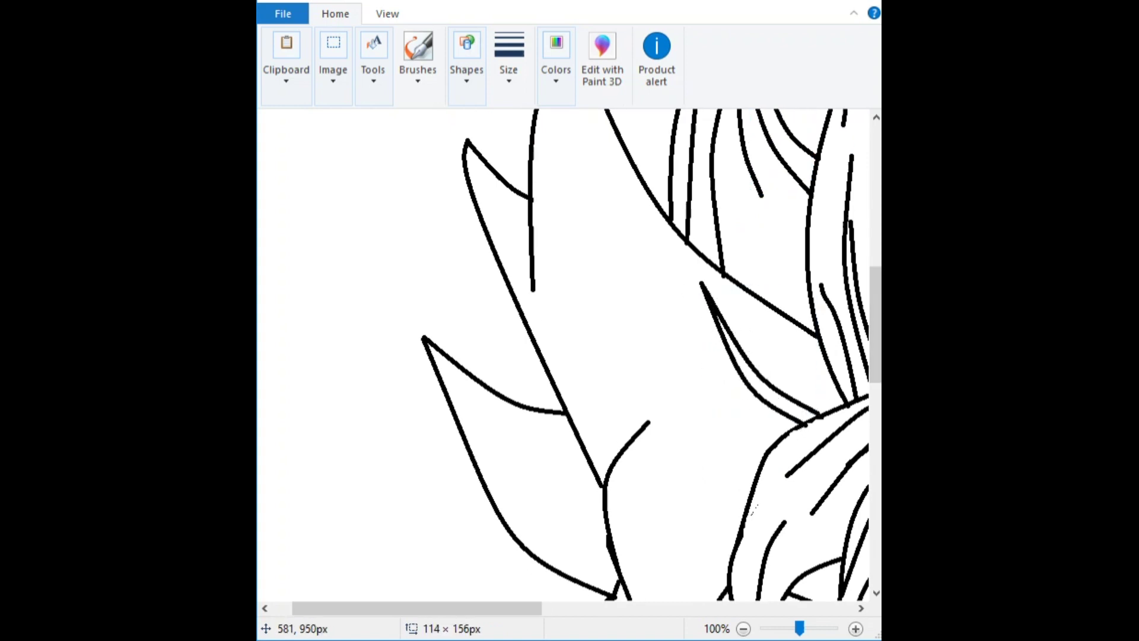
{"action": "scroll", "coordinate": [569, 356], "scroll_direction": "up", "scroll_amount": 2}
{"action": "left_click_drag", "start_coordinate": [571, 172], "coordinate": [624, 391]}
{"action": "left_click_drag", "start_coordinate": [589, 260], "coordinate": [661, 427]}
{"action": "key", "text": "ctrl+z"}
{"action": "left_click_drag", "start_coordinate": [571, 173], "coordinate": [546, 268]}
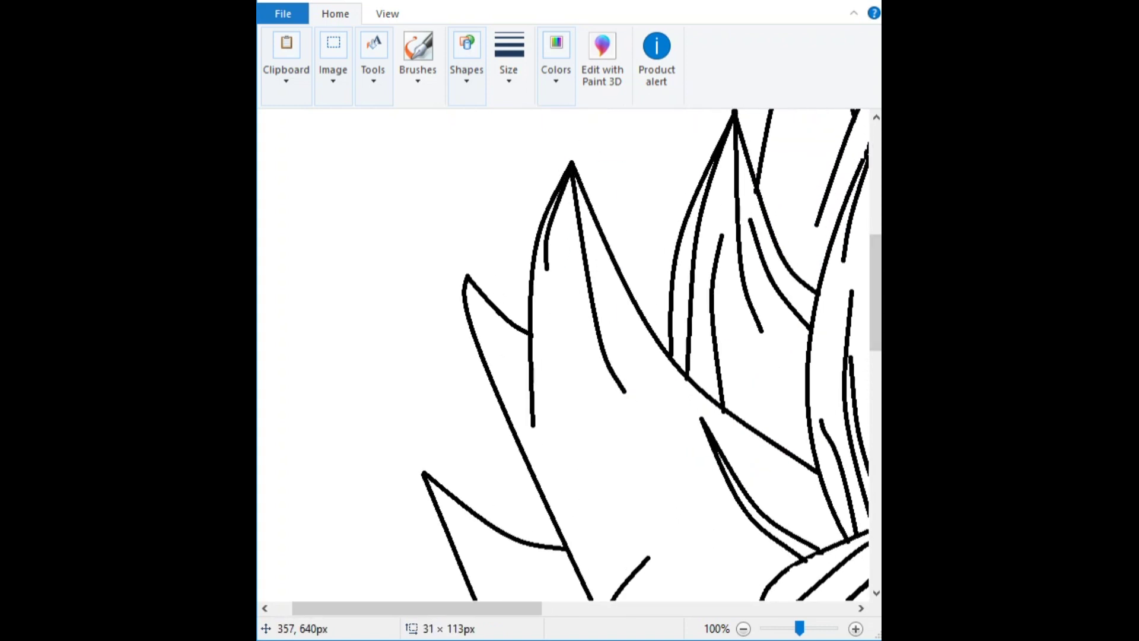
{"action": "scroll", "coordinate": [570, 356], "scroll_direction": "down", "scroll_amount": 2}
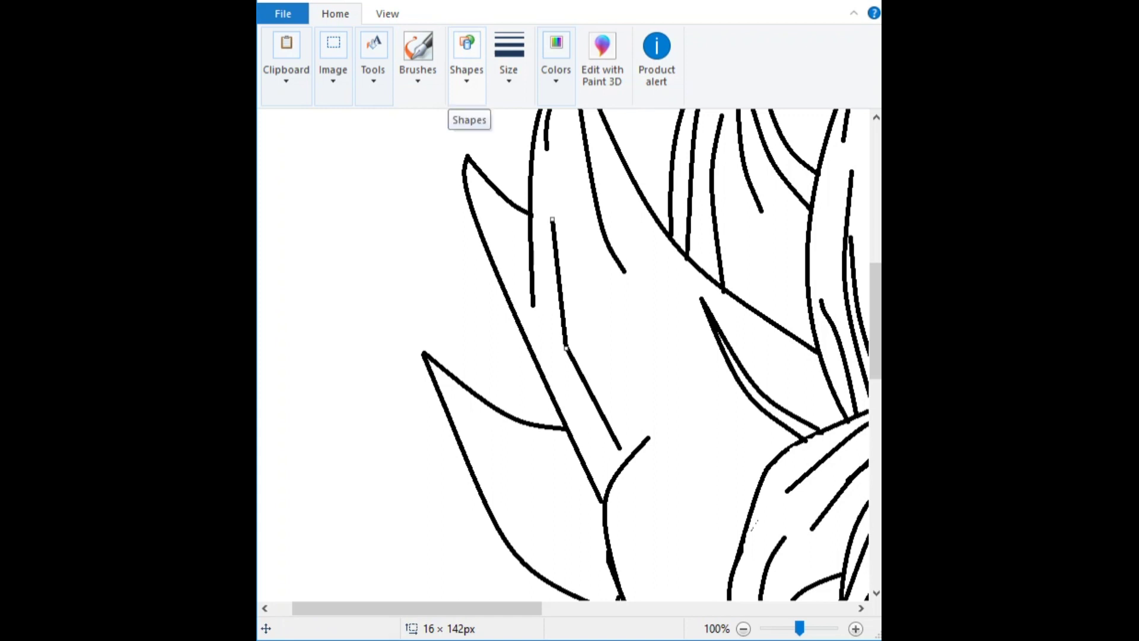
{"action": "scroll", "coordinate": [569, 356], "scroll_direction": "down", "scroll_amount": 2}
{"action": "scroll", "coordinate": [569, 356], "scroll_direction": "up", "scroll_amount": 2}
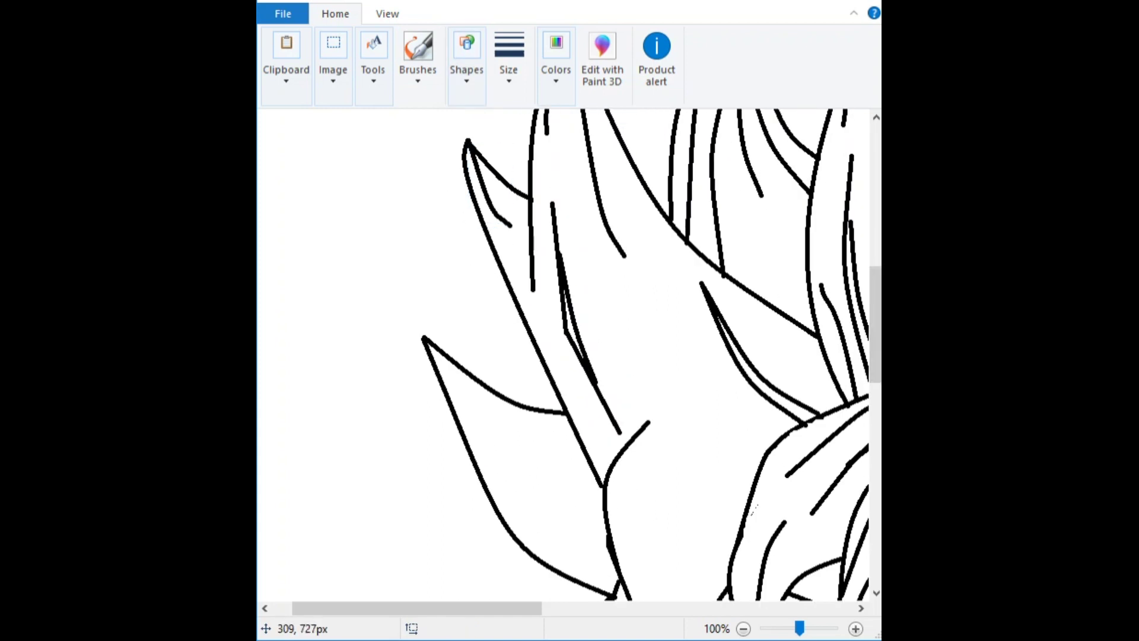
Step: Draw curved strand lines inside the lower left spike, the hair beside the ear and the small spike below
{"action": "scroll", "coordinate": [569, 356], "scroll_direction": "down", "scroll_amount": 4}
{"action": "mouse_move", "coordinate": [427, 122]}
{"action": "left_mouse_down"}
{"action": "mouse_move", "coordinate": [519, 207]}
{"action": "mouse_move", "coordinate": [591, 246]}
{"action": "mouse_move", "coordinate": [514, 291]}
{"action": "left_mouse_up"}
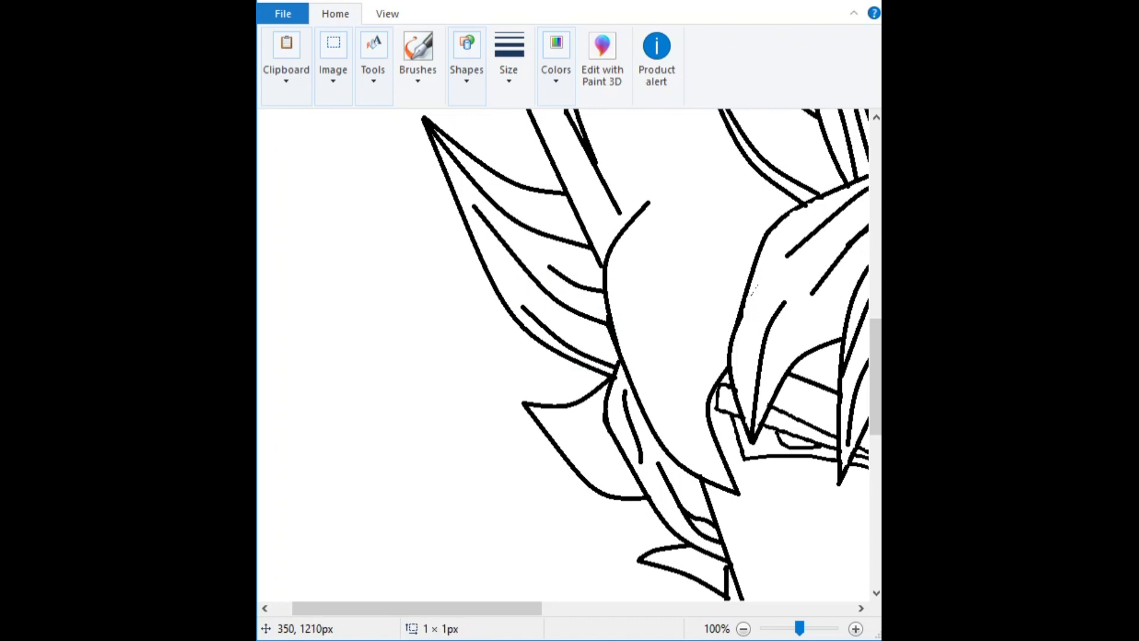
{"action": "left_click_drag", "start_coordinate": [541, 406], "coordinate": [617, 443]}
{"action": "left_click_drag", "start_coordinate": [578, 425], "coordinate": [563, 445]}
Step: Draw curved strand lines inside the left side lock, near its root and above its pointed tip
{"action": "scroll", "coordinate": [569, 356], "scroll_direction": "right", "scroll_amount": 5}
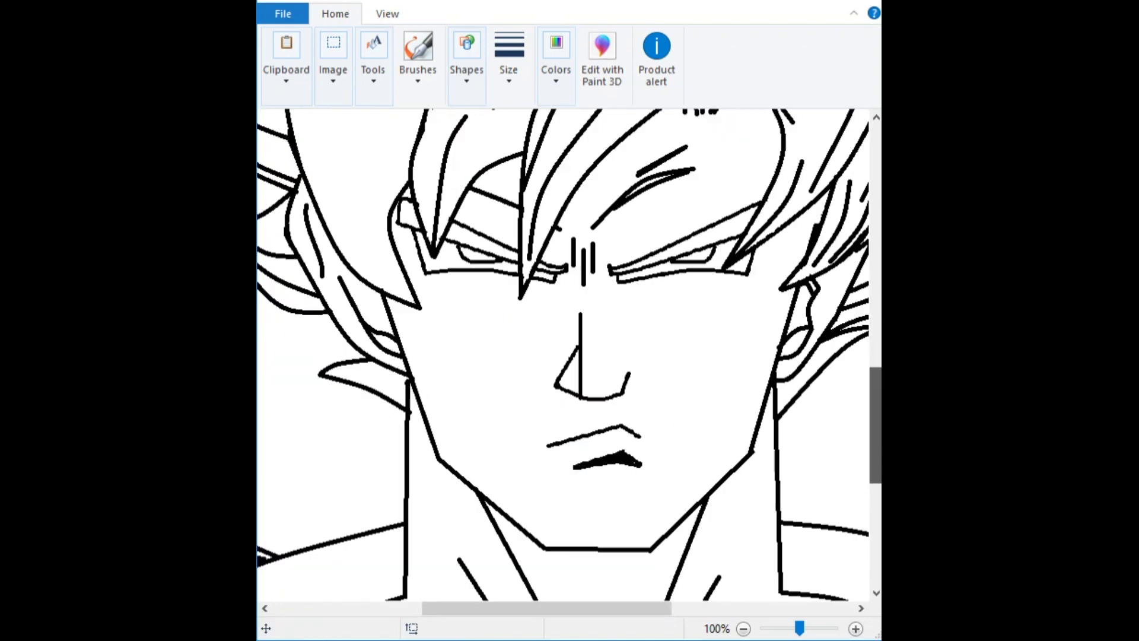
{"action": "left_click_drag", "start_coordinate": [378, 282], "coordinate": [350, 389]}
{"action": "mouse_move", "coordinate": [404, 335]}
{"action": "left_mouse_down"}
{"action": "mouse_move", "coordinate": [380, 237]}
{"action": "mouse_move", "coordinate": [359, 304]}
{"action": "mouse_move", "coordinate": [345, 283]}
{"action": "mouse_move", "coordinate": [356, 273]}
{"action": "left_mouse_up"}
{"action": "left_click_drag", "start_coordinate": [354, 451], "coordinate": [418, 550]}
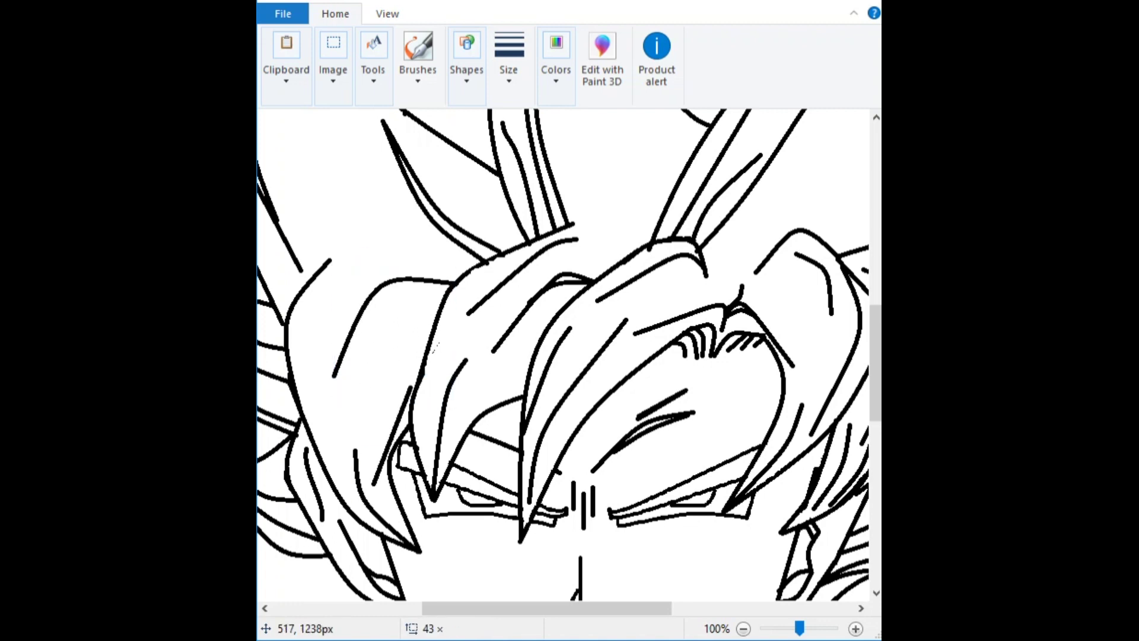
{"action": "left_click_drag", "start_coordinate": [412, 428], "coordinate": [379, 474]}
Step: Draw curved strand lines inside the small back spike left of the tall top spike, from its tip and base
{"action": "left_click_drag", "start_coordinate": [547, 608], "coordinate": [628, 608]}
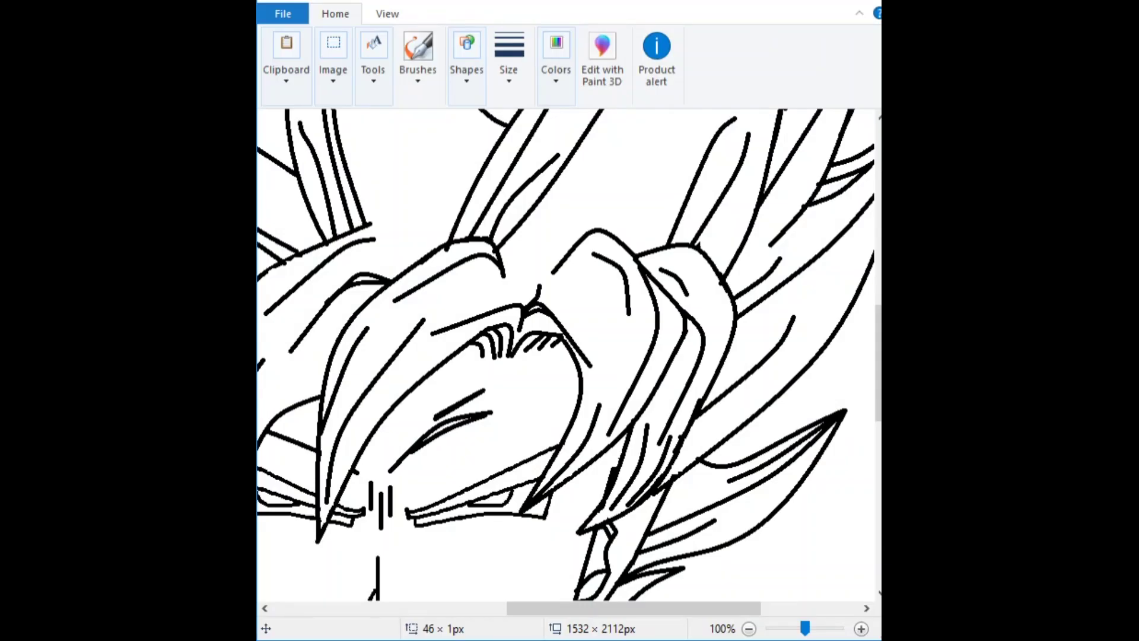
{"action": "scroll", "coordinate": [566, 356], "scroll_direction": "down", "scroll_amount": 3}
{"action": "scroll", "coordinate": [567, 356], "scroll_direction": "up", "scroll_amount": 5}
{"action": "scroll", "coordinate": [566, 356], "scroll_direction": "up", "scroll_amount": 3}
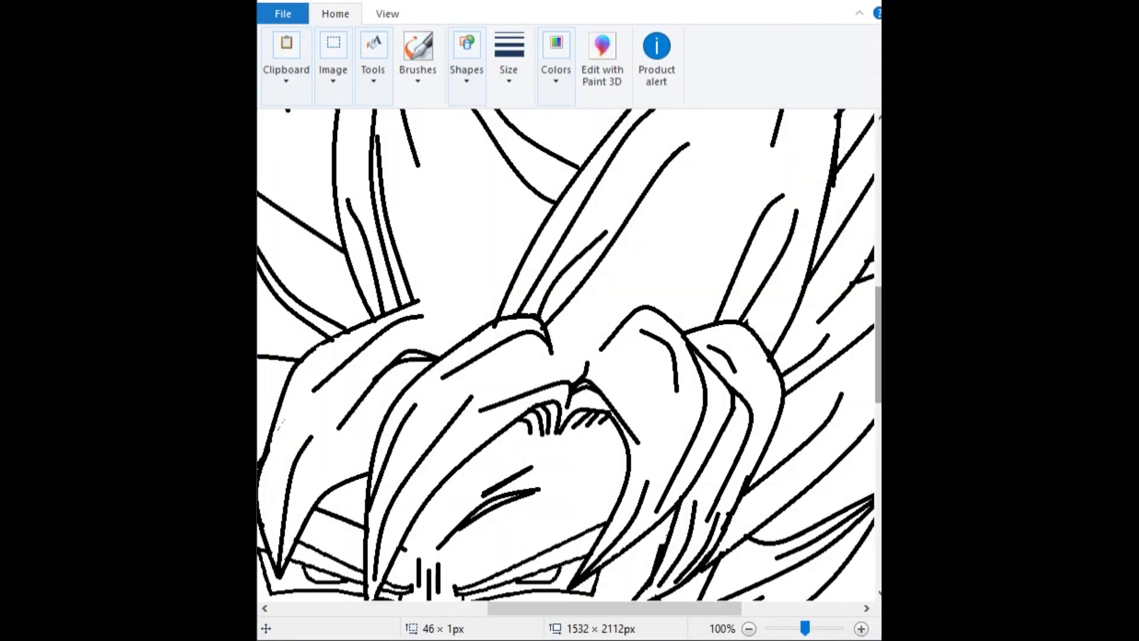
{"action": "scroll", "coordinate": [567, 356], "scroll_direction": "down", "scroll_amount": 5}
{"action": "scroll", "coordinate": [567, 356], "scroll_direction": "up", "scroll_amount": 10}
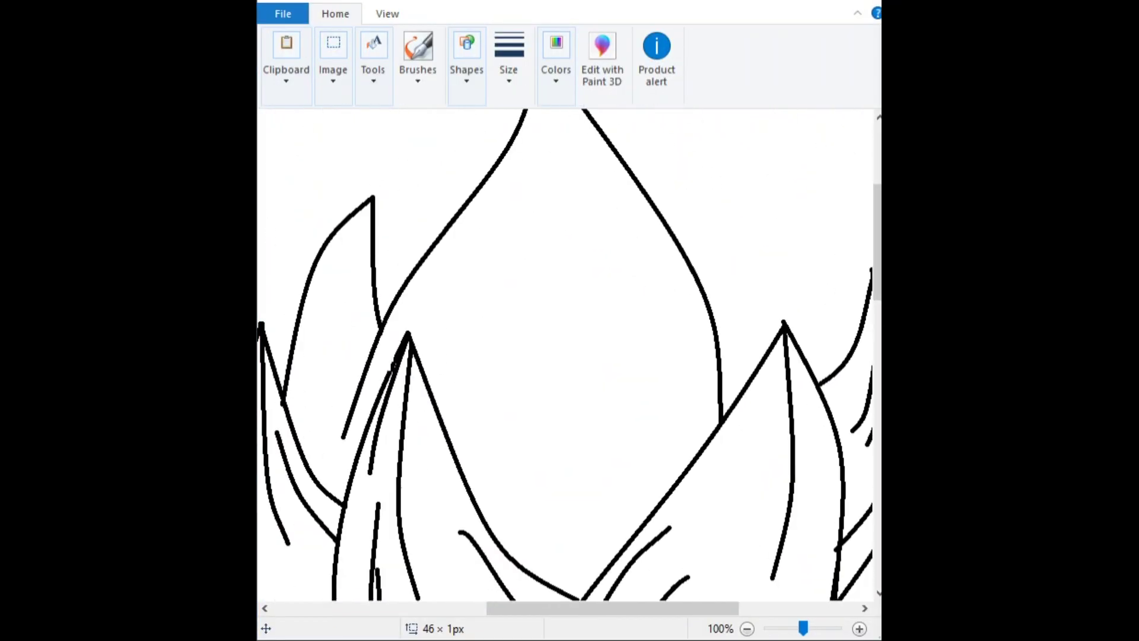
{"action": "scroll", "coordinate": [567, 356], "scroll_direction": "left", "scroll_amount": 3}
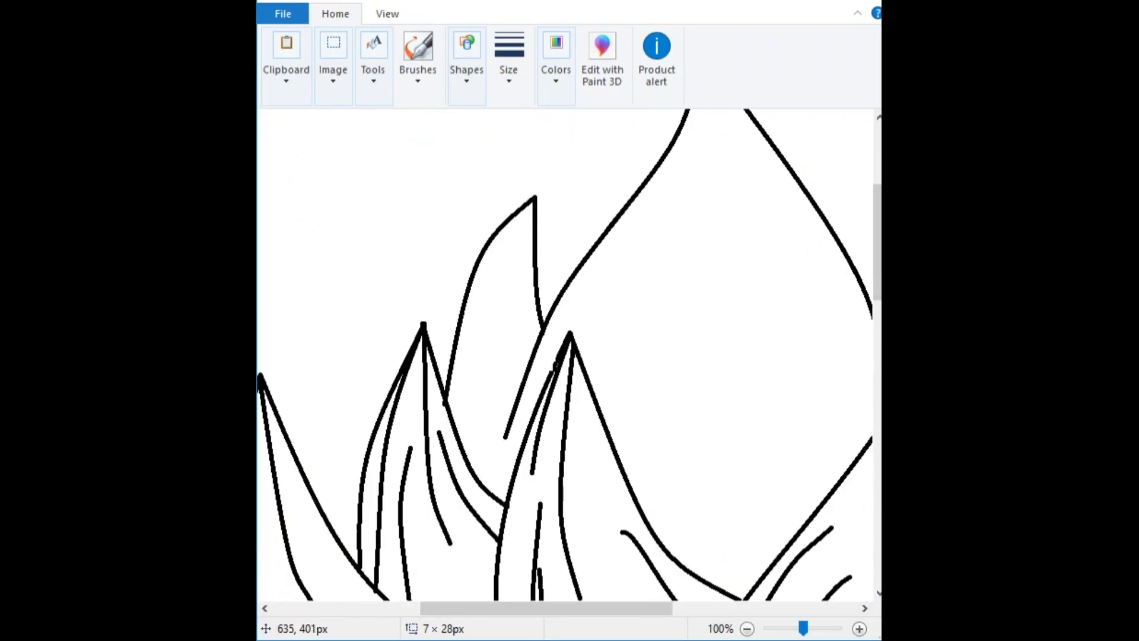
{"action": "key", "text": "ctrl+z"}
{"action": "left_click_drag", "start_coordinate": [460, 433], "coordinate": [495, 297]}
{"action": "left_click_drag", "start_coordinate": [534, 200], "coordinate": [503, 285]}
{"action": "mouse_move", "coordinate": [534, 202]}
{"action": "left_mouse_down"}
{"action": "mouse_move", "coordinate": [490, 281]}
{"action": "mouse_move", "coordinate": [523, 325]}
{"action": "left_mouse_up"}
Step: Draw long curved strand lines inside the left half of the tall top spike, with a short branching strand
{"action": "scroll", "coordinate": [523, 325], "scroll_direction": "up", "scroll_amount": 1}
{"action": "left_click_drag", "start_coordinate": [584, 436], "coordinate": [702, 122]}
{"action": "key", "text": "ctrl+z"}
{"action": "left_click_drag", "start_coordinate": [715, 245], "coordinate": [629, 377]}
{"action": "scroll", "coordinate": [682, 297], "scroll_direction": "down", "scroll_amount": 1}
{"action": "key", "text": "ctrl+z"}
{"action": "left_click_drag", "start_coordinate": [715, 240], "coordinate": [650, 340]}
{"action": "scroll", "coordinate": [682, 297], "scroll_direction": "up", "scroll_amount": 1}
{"action": "scroll", "coordinate": [563, 356], "scroll_direction": "down", "scroll_amount": 2}
Step: Draw a curved strand line inside the right half of the tall top spike and undo the extra stroke beside it
{"action": "scroll", "coordinate": [564, 356], "scroll_direction": "right", "scroll_amount": 3}
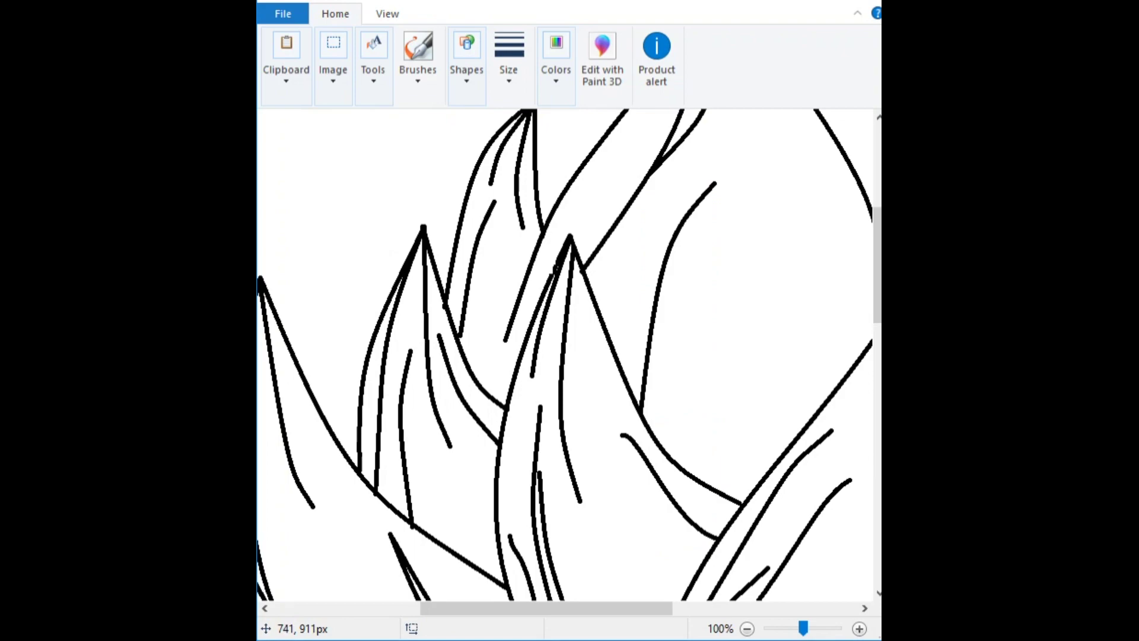
{"action": "scroll", "coordinate": [564, 355], "scroll_direction": "up", "scroll_amount": 1}
{"action": "left_click_drag", "start_coordinate": [589, 270], "coordinate": [646, 495]}
{"action": "left_click_drag", "start_coordinate": [656, 317], "coordinate": [676, 466]}
{"action": "key", "text": "ctrl+z"}
Step: Open the selection of drawing shapes for further work around the face
{"action": "scroll", "coordinate": [564, 356], "scroll_direction": "down", "scroll_amount": 3}
{"action": "scroll", "coordinate": [569, 356], "scroll_direction": "down", "scroll_amount": 1}
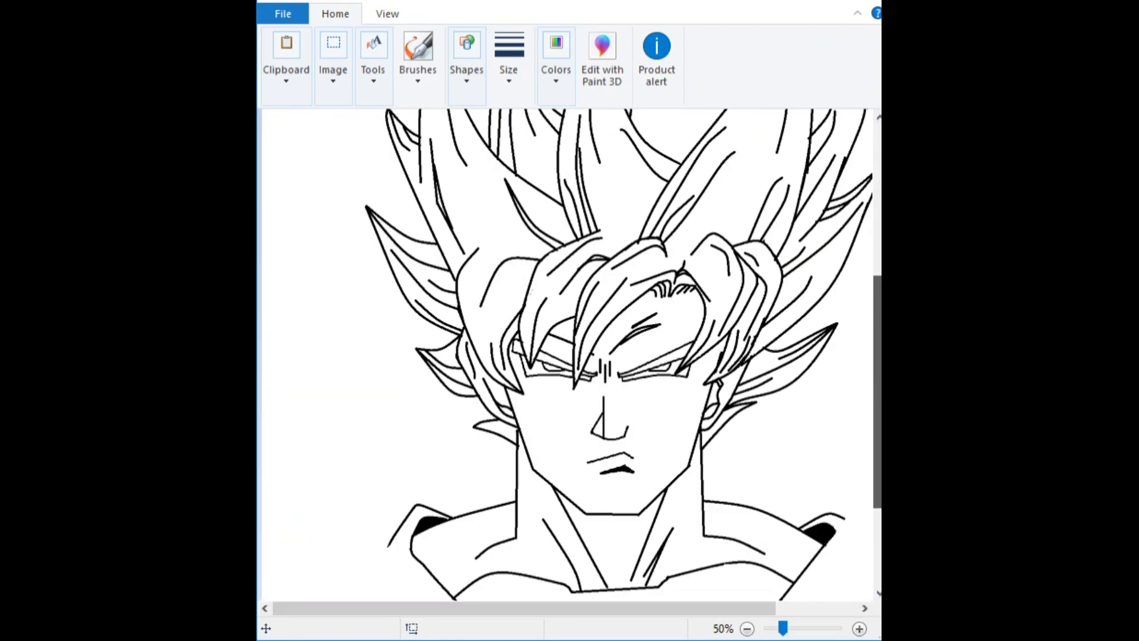
{"action": "scroll", "coordinate": [570, 380], "scroll_direction": "up", "scroll_amount": 1}
{"action": "left_click", "coordinate": [466, 59]}
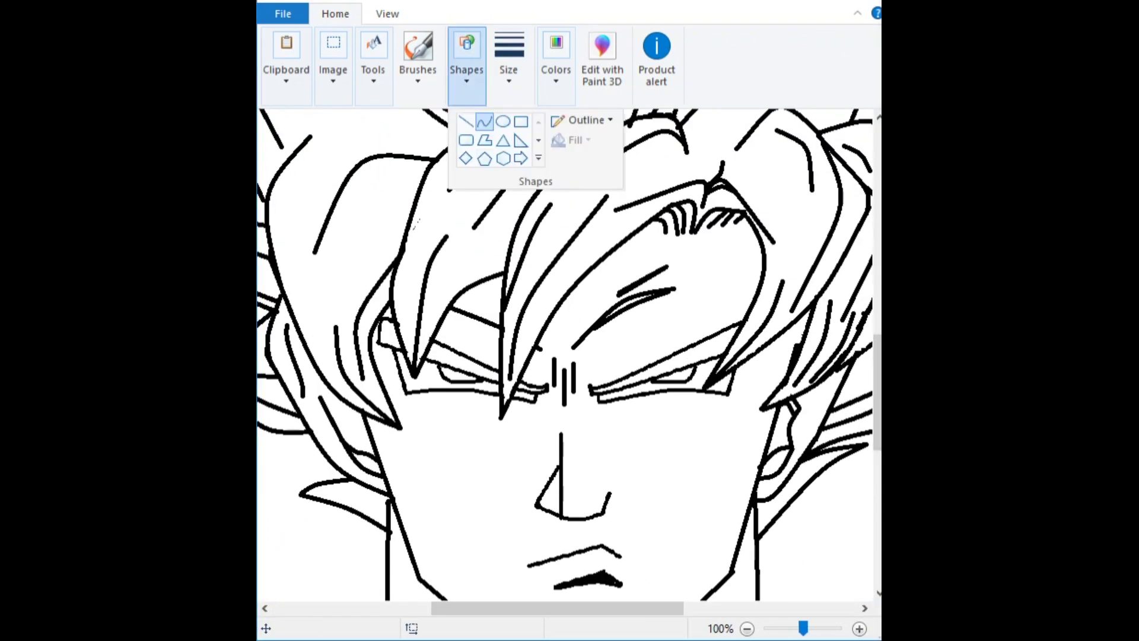